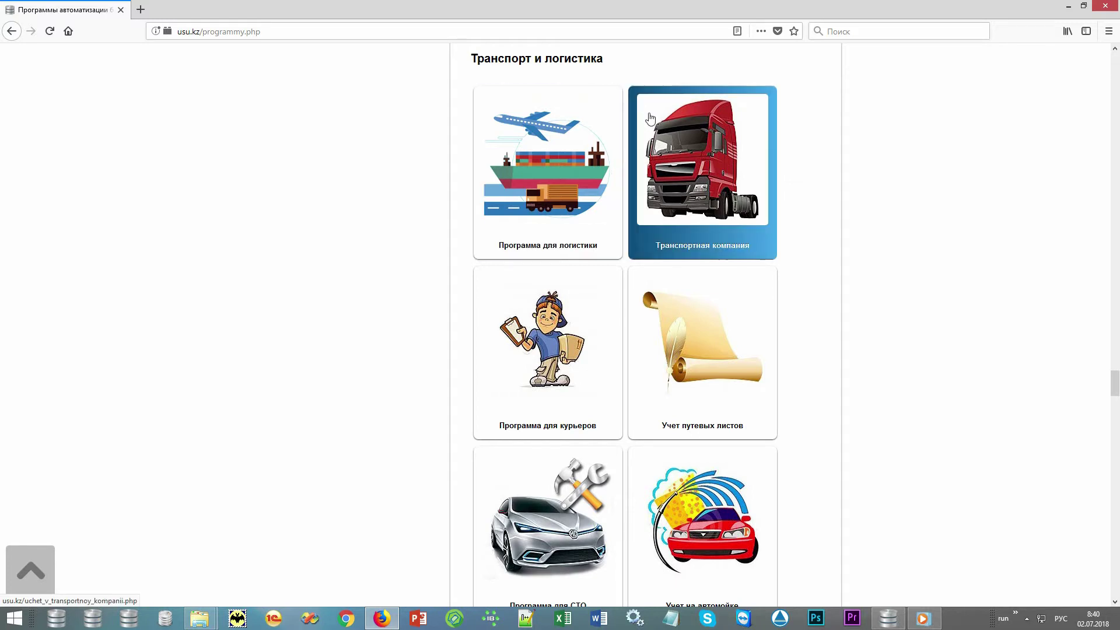
Step: Open the usu.kz 'Программа для логистики' page under Транспорт и логистика
{"action": "left_click", "coordinate": [600, 116]}
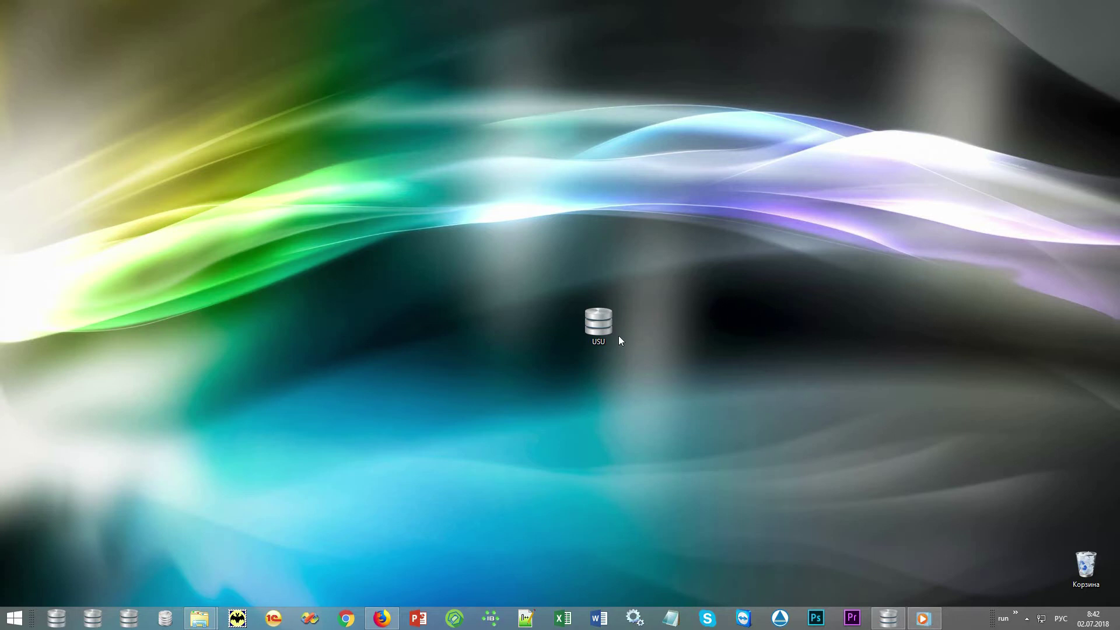
Step: Launch USU and sign in with the user's credentials and the MAIN role
{"action": "double_click", "coordinate": [601, 325]}
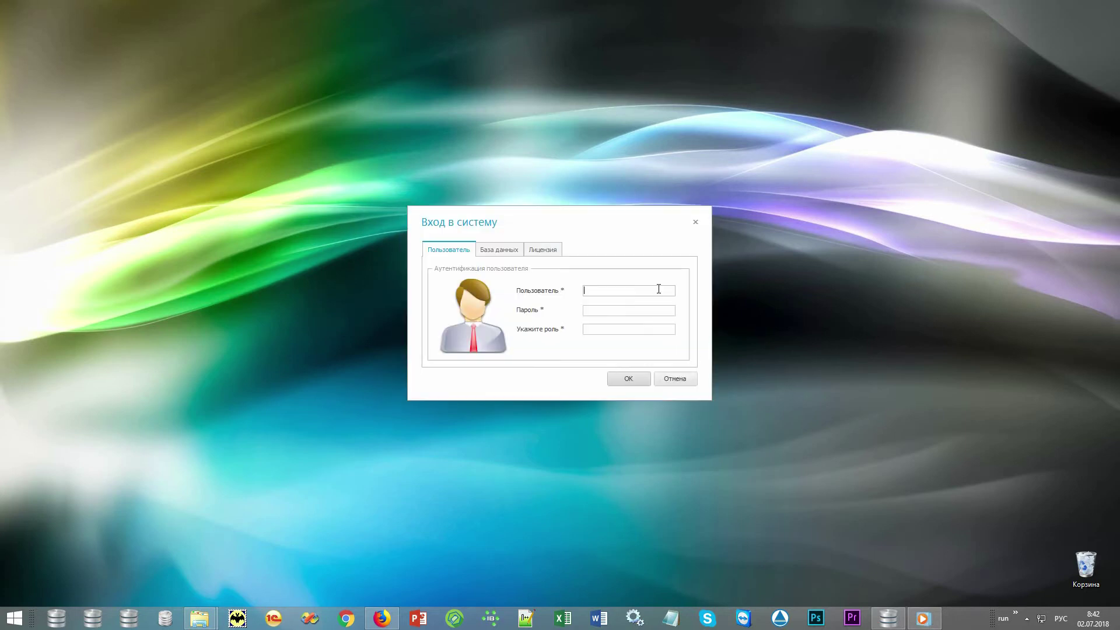
{"action": "key", "text": "alt+shift"}
{"action": "type", "text": "NIKOLAY"}
{"action": "type", "text": "*"}
{"action": "left_click", "coordinate": [657, 328]}
{"action": "type", "text": "MAIN"}
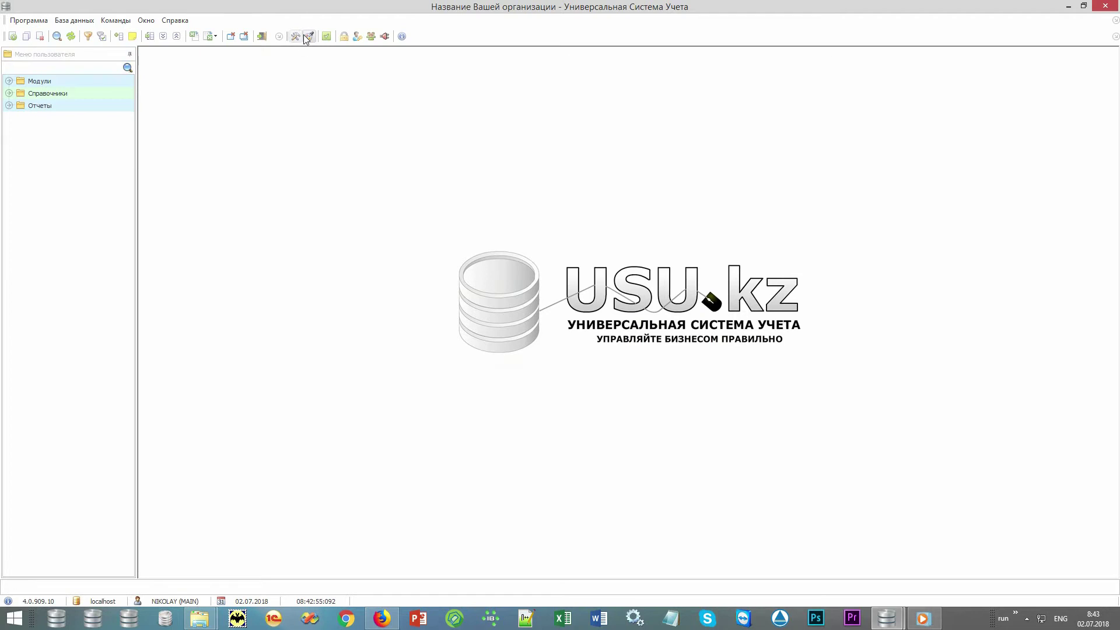
{"action": "left_click", "coordinate": [309, 36]}
{"action": "left_click", "coordinate": [682, 298]}
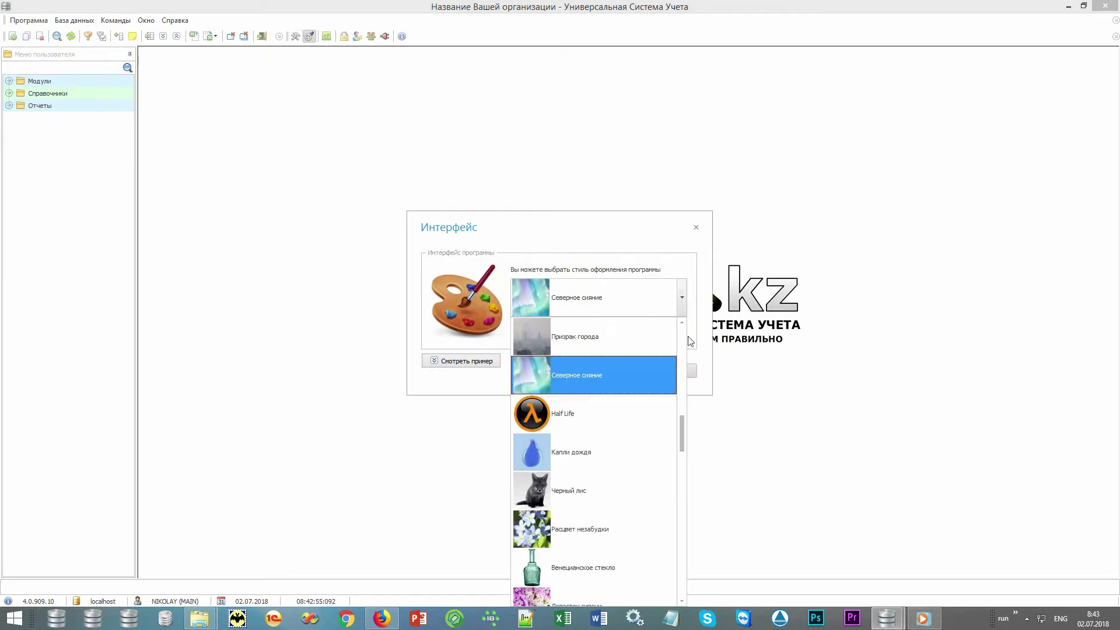
{"action": "left_click_drag", "start_coordinate": [685, 434], "coordinate": [684, 365]}
{"action": "left_click", "coordinate": [700, 322]}
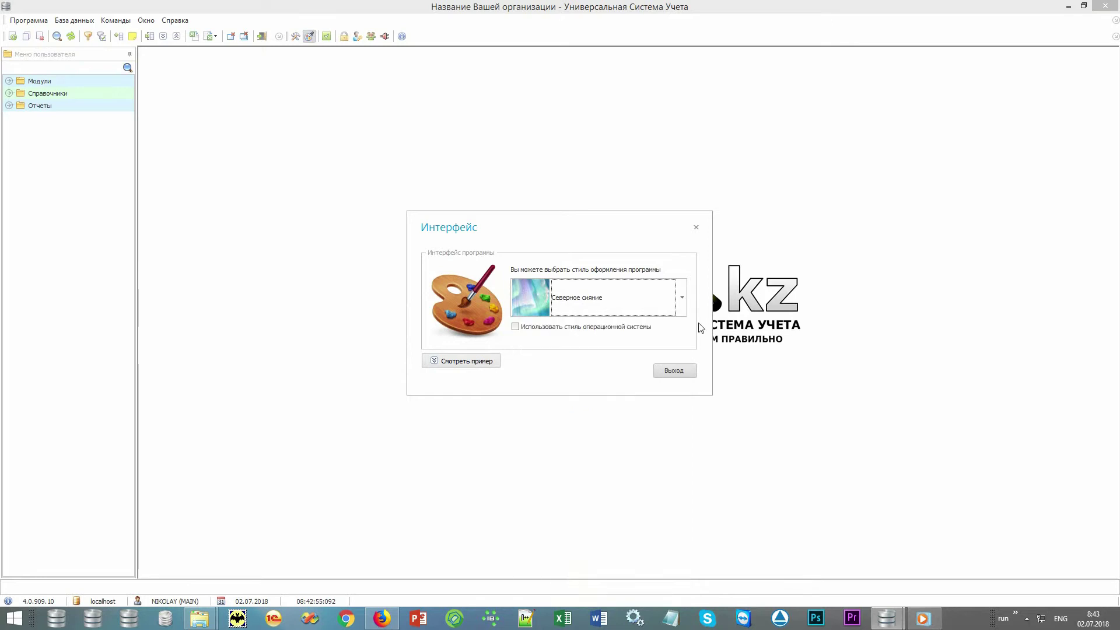
{"action": "left_click", "coordinate": [677, 372]}
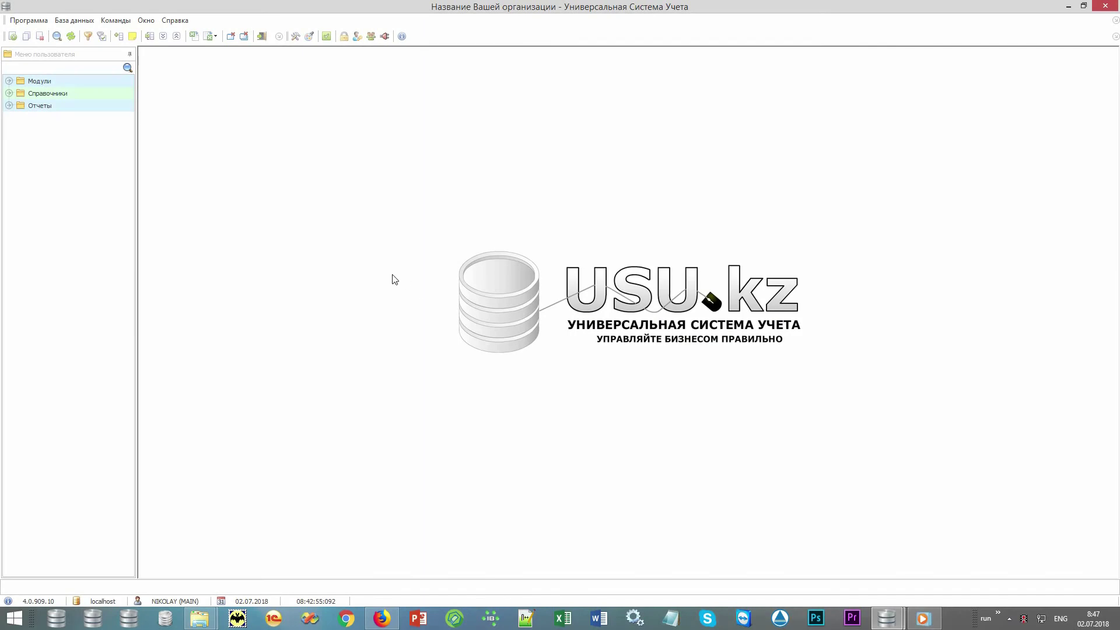
Step: Expand Справочники › Деньги and open the Валюты and Способы оплаты lists
{"action": "left_click", "coordinate": [94, 56]}
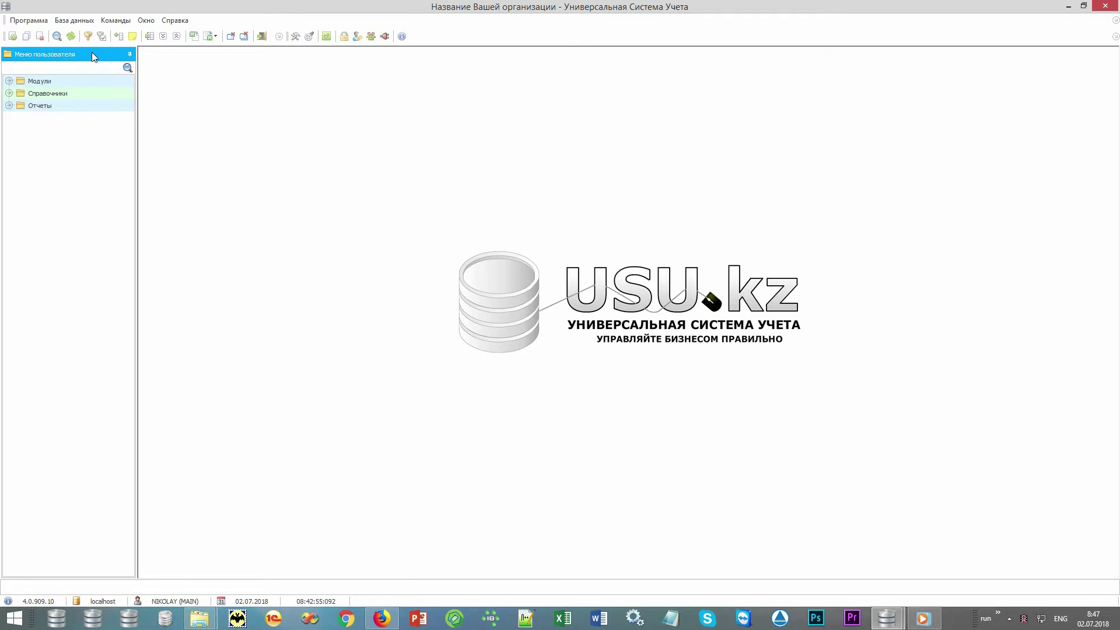
{"action": "left_click", "coordinate": [86, 82]}
{"action": "left_click", "coordinate": [85, 93]}
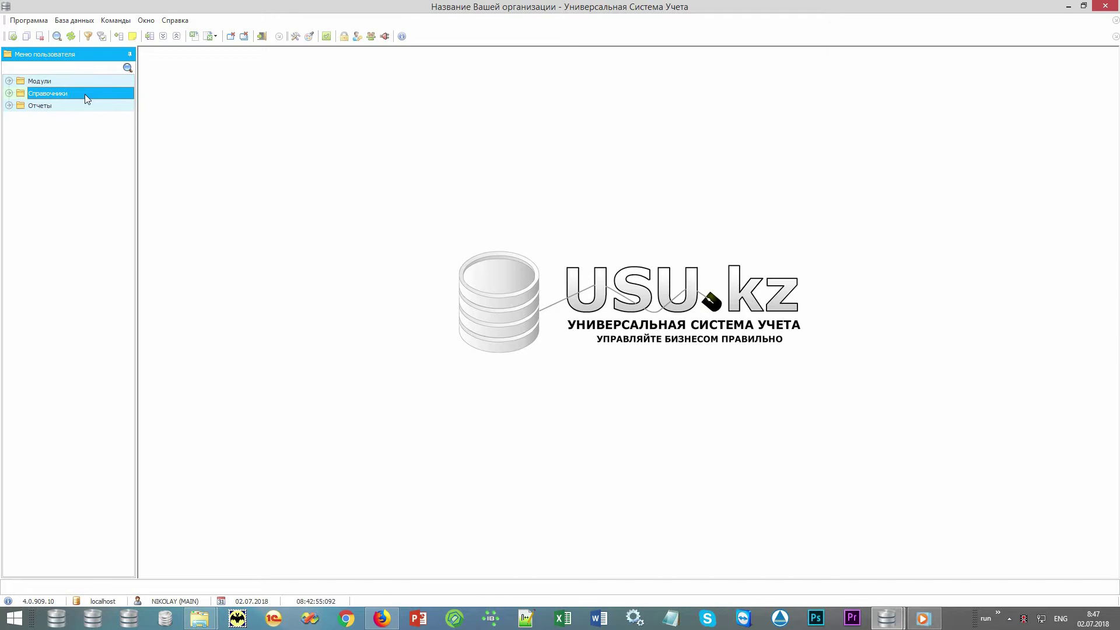
{"action": "left_click", "coordinate": [82, 107]}
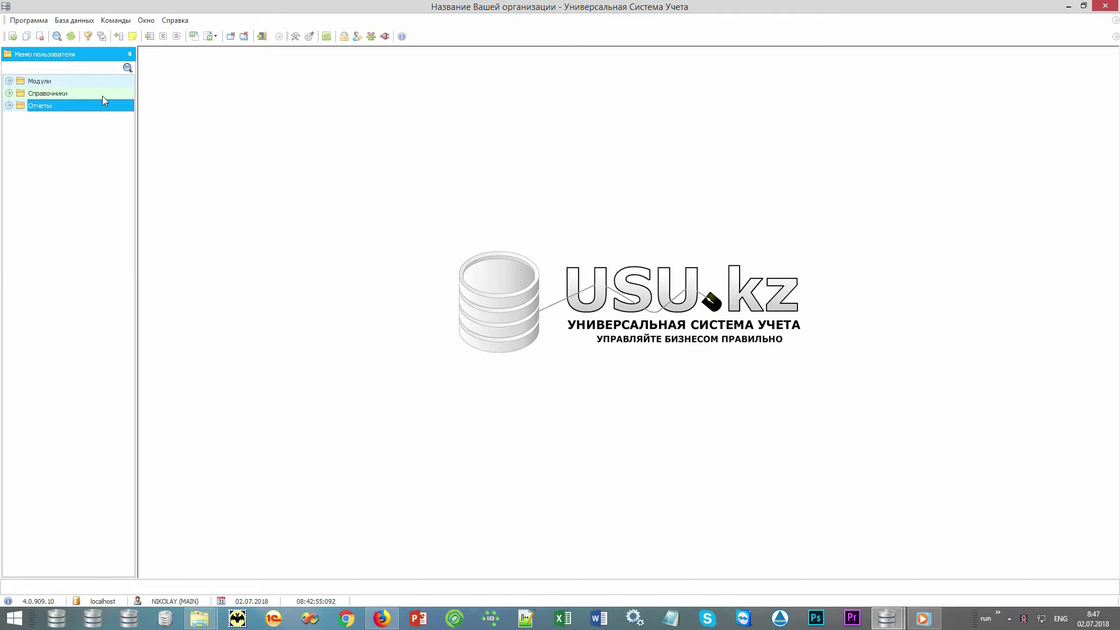
{"action": "double_click", "coordinate": [117, 93]}
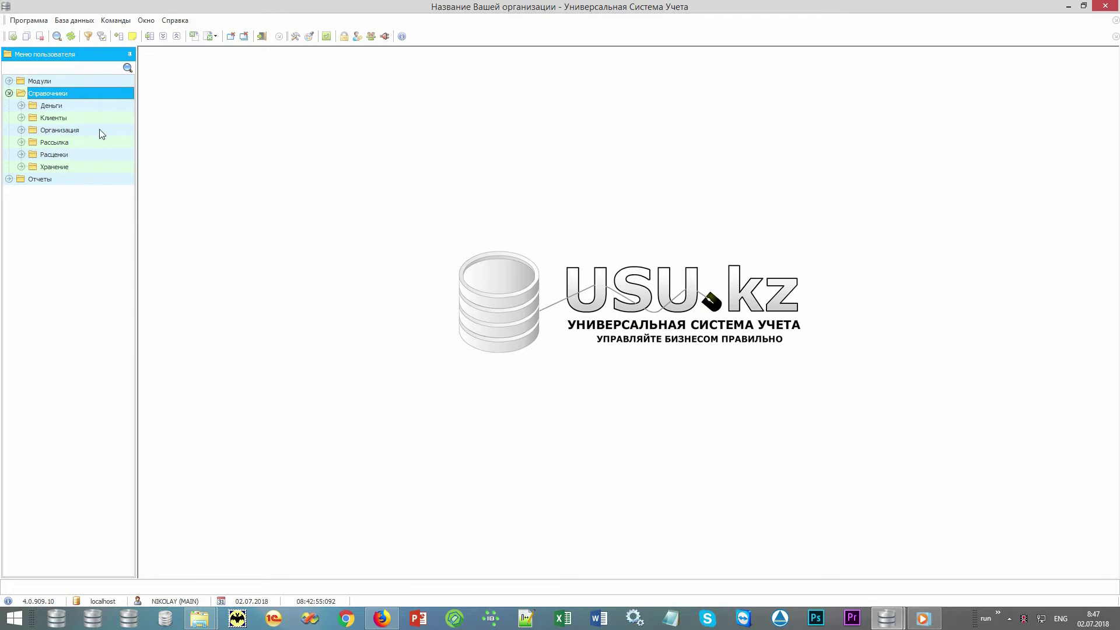
{"action": "double_click", "coordinate": [103, 106]}
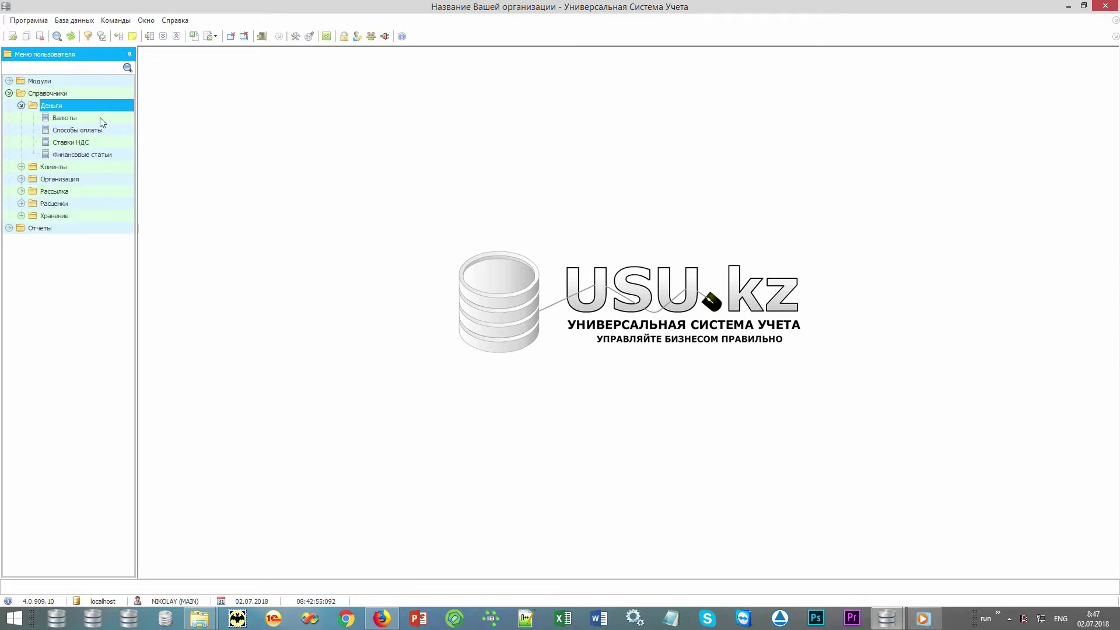
{"action": "double_click", "coordinate": [101, 119]}
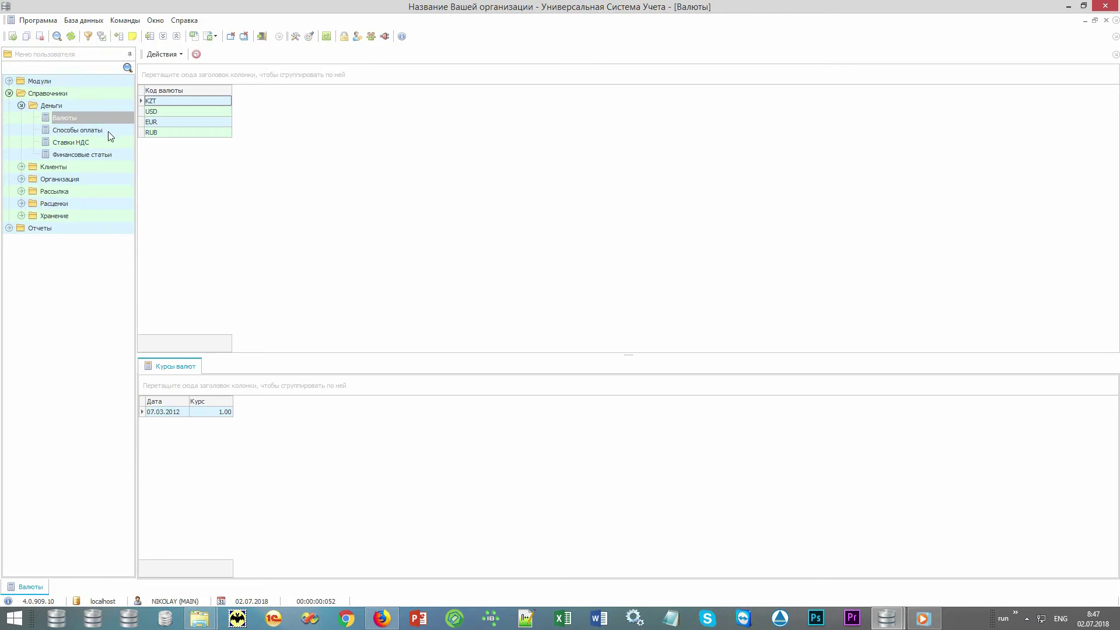
{"action": "double_click", "coordinate": [107, 131]}
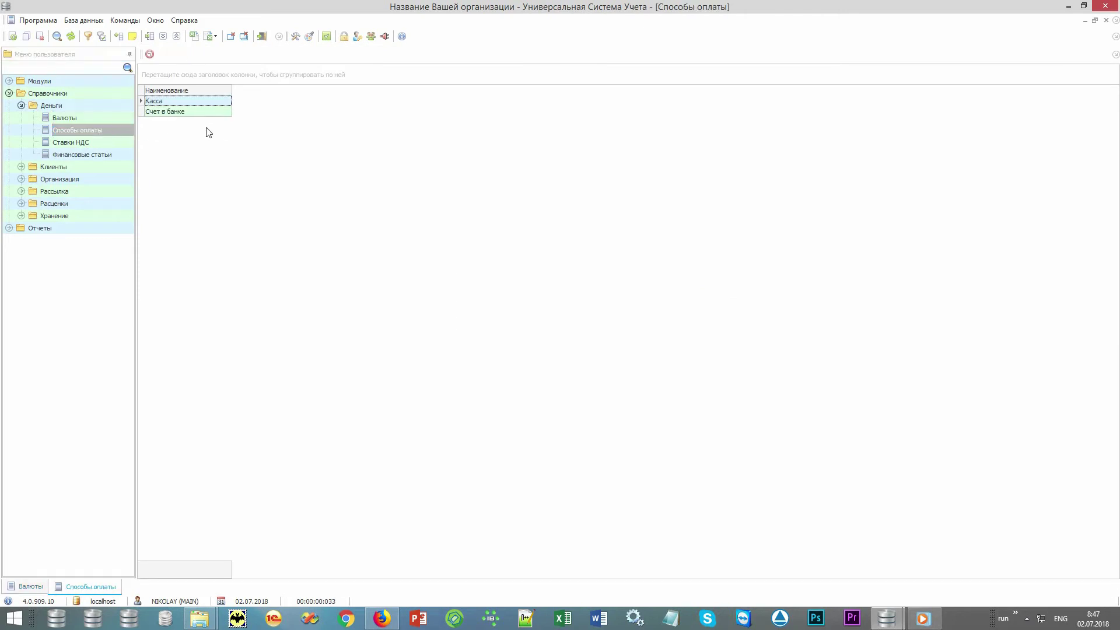
Step: Open the Категории контрагентов, Отделения and Сотрудники lists
{"action": "double_click", "coordinate": [116, 166]}
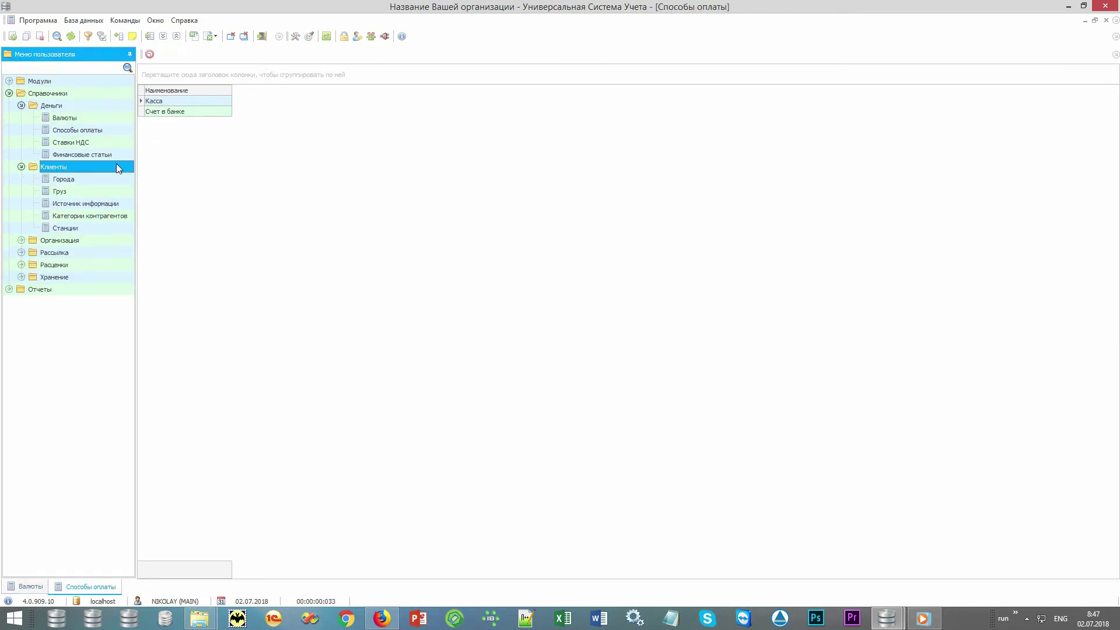
{"action": "double_click", "coordinate": [109, 215]}
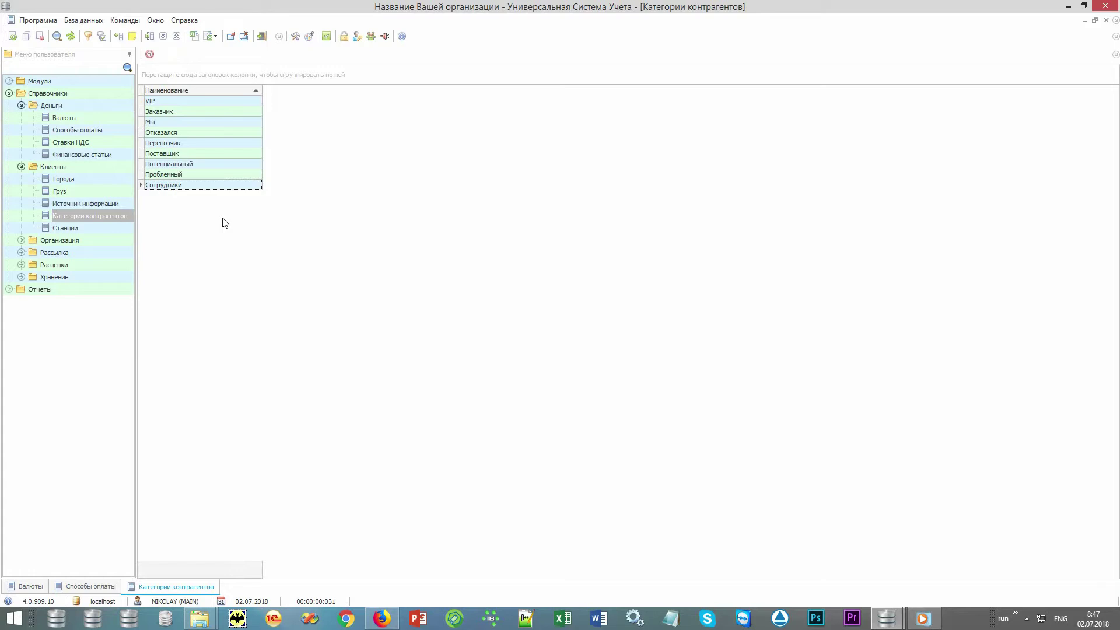
{"action": "double_click", "coordinate": [93, 240]}
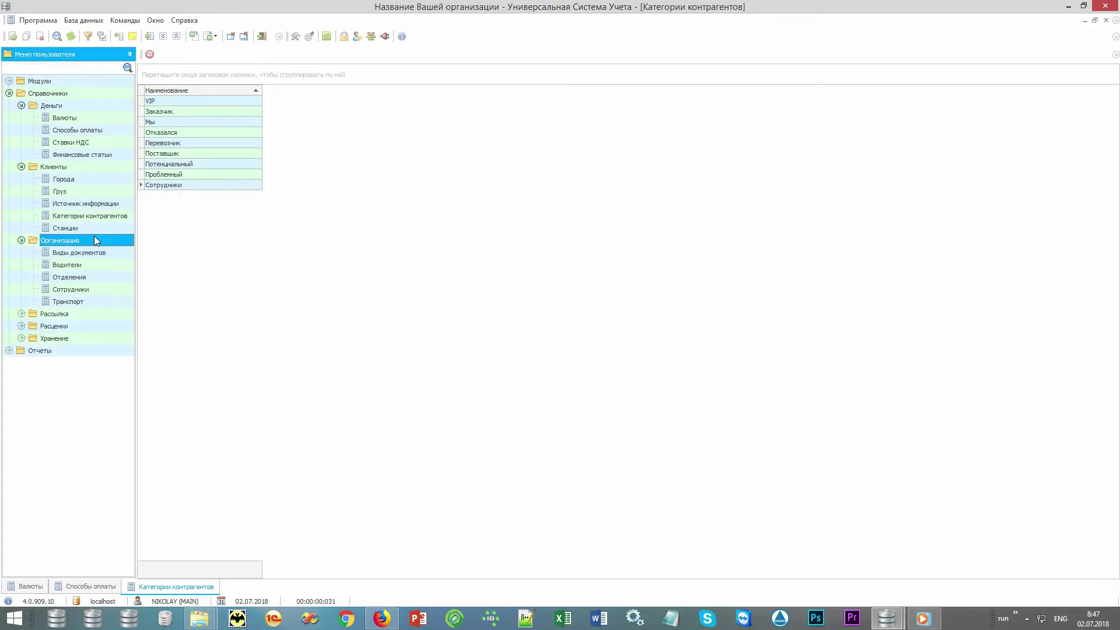
{"action": "double_click", "coordinate": [92, 277]}
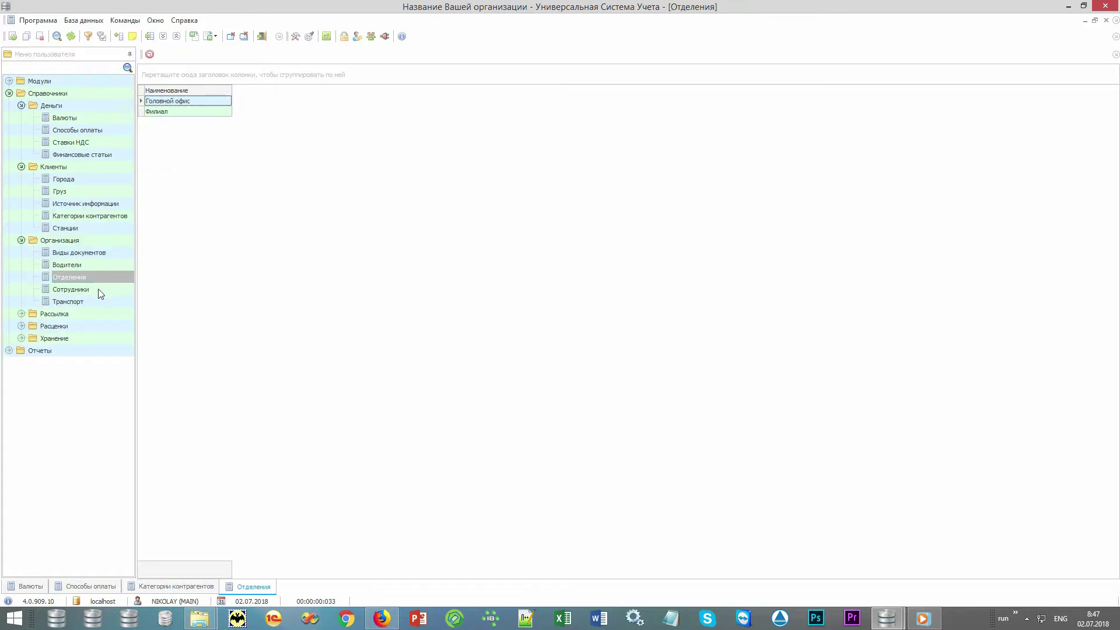
{"action": "double_click", "coordinate": [97, 289]}
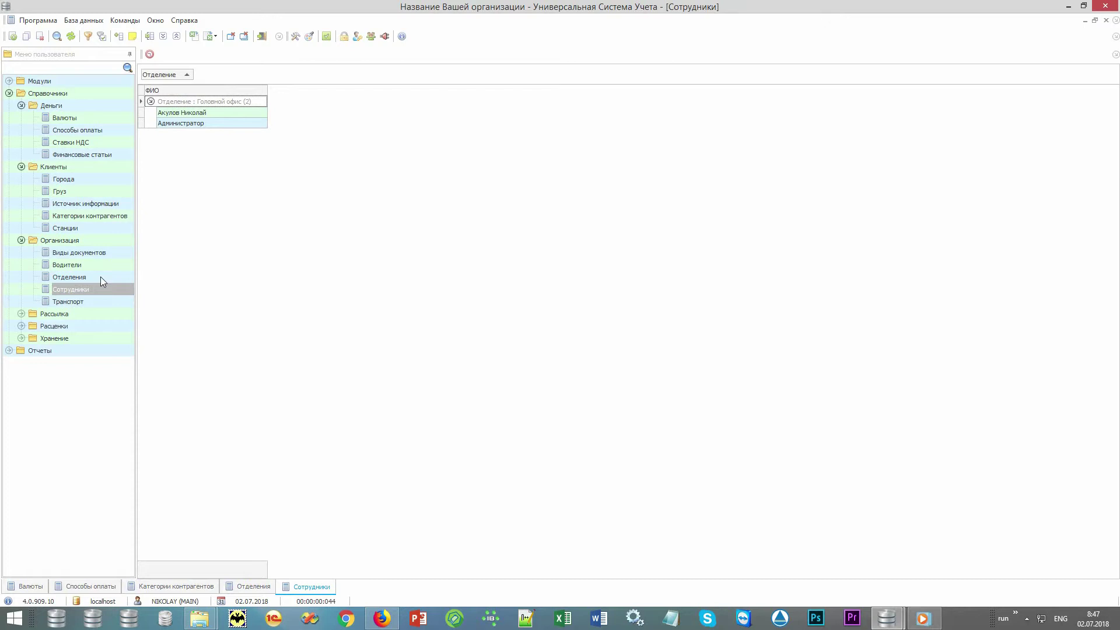
Step: Open the Шаблоны list and browse the Скидки and Груз прибыл templates
{"action": "double_click", "coordinate": [86, 314]}
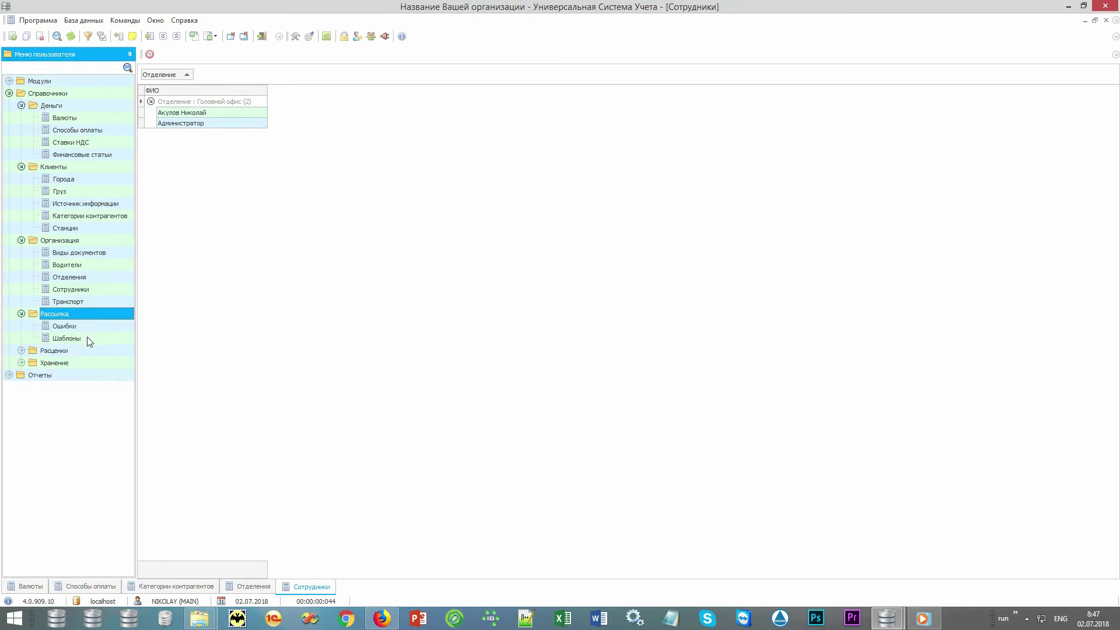
{"action": "double_click", "coordinate": [88, 338]}
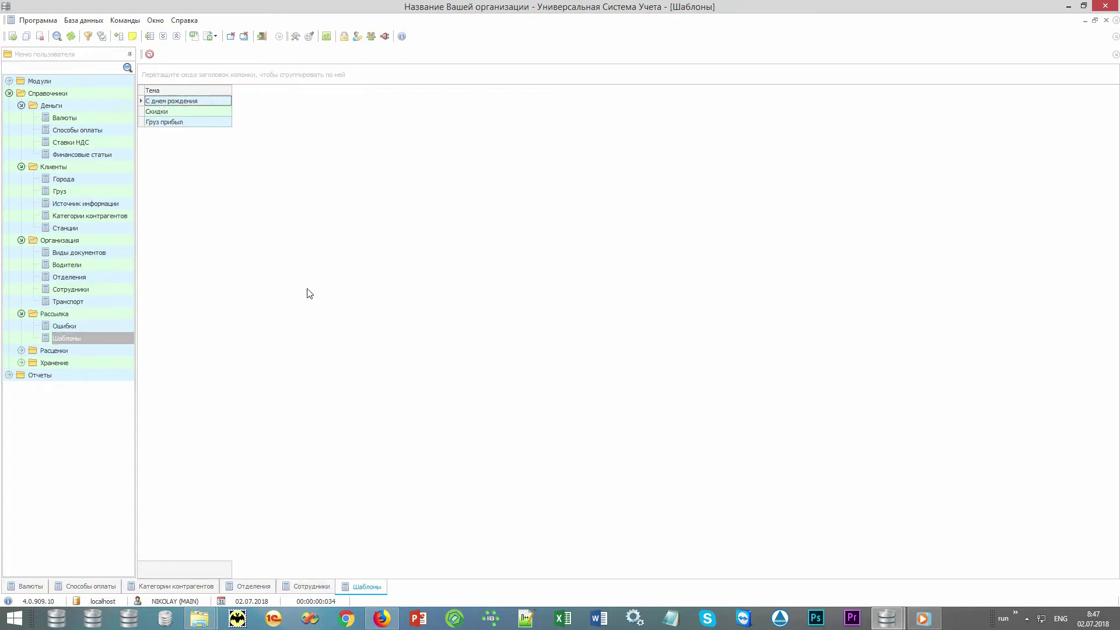
{"action": "left_click", "coordinate": [204, 112]}
{"action": "left_click", "coordinate": [200, 121]}
Step: Open the Массовая рассылка report from Отчеты › Рассылка
{"action": "double_click", "coordinate": [104, 376]}
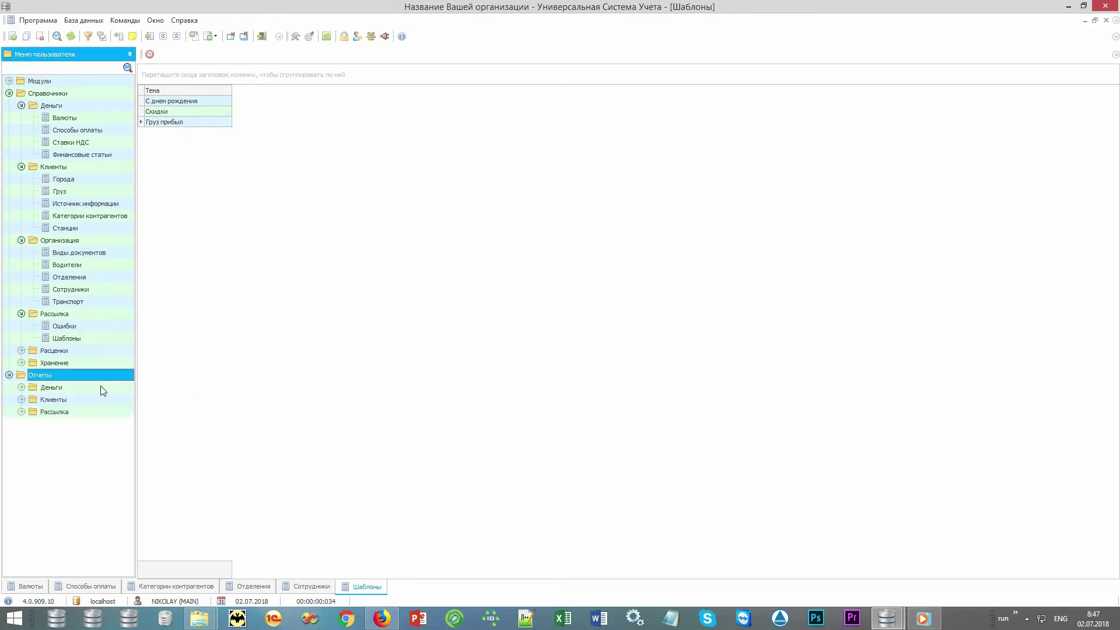
{"action": "double_click", "coordinate": [77, 412]}
{"action": "double_click", "coordinate": [93, 436]}
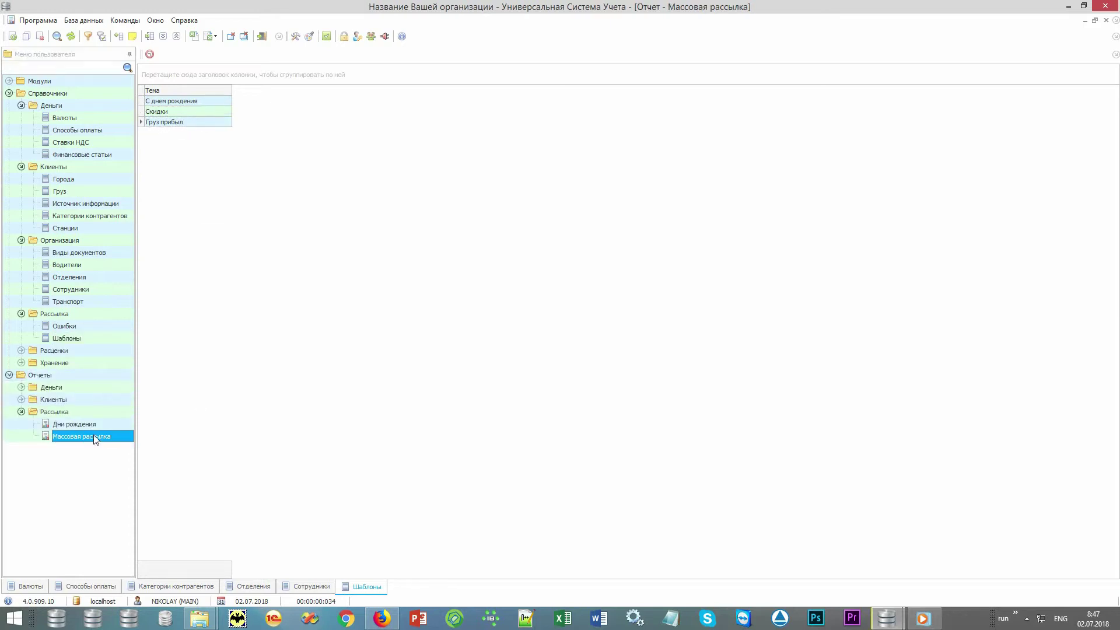
Step: Generate the Массовая рассылка preview and toggle the e-mail, SMS, Viber and voice channels for a new mailing
{"action": "left_click", "coordinate": [558, 567]}
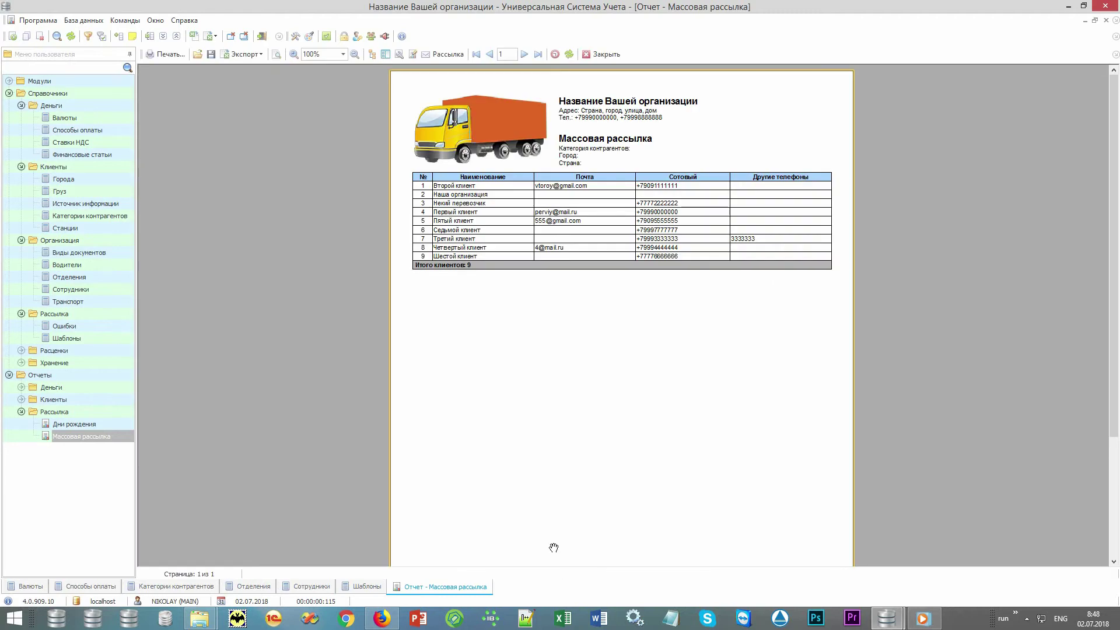
{"action": "left_click", "coordinate": [448, 54]}
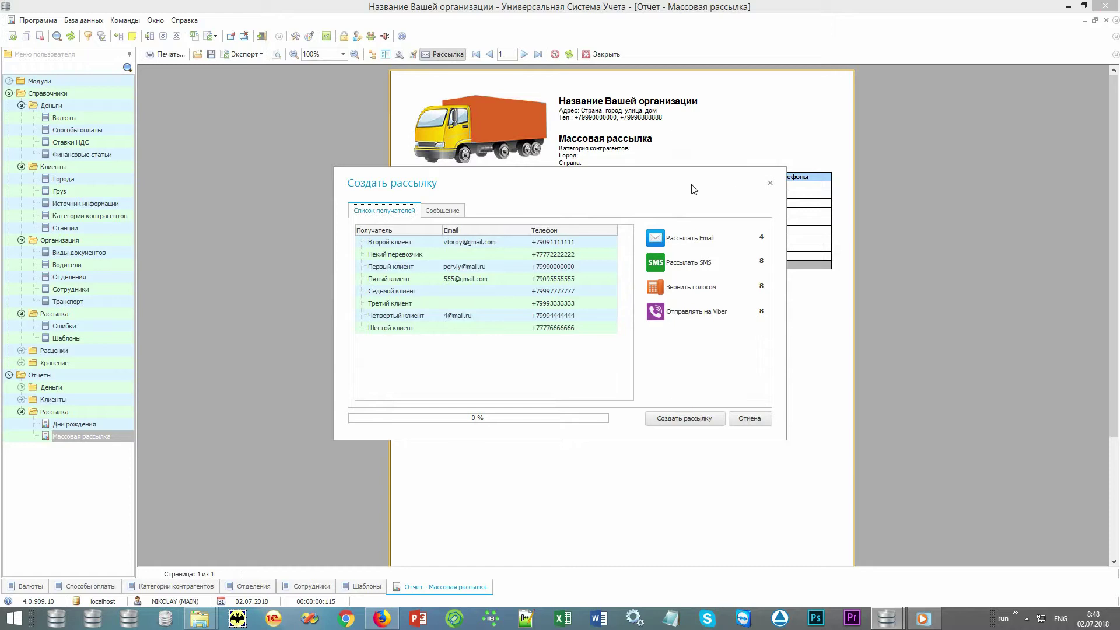
{"action": "left_click", "coordinate": [712, 241]}
{"action": "left_click", "coordinate": [712, 240]}
{"action": "left_click", "coordinate": [707, 267]}
{"action": "left_click", "coordinate": [705, 271]}
{"action": "left_click", "coordinate": [704, 315]}
{"action": "left_click", "coordinate": [704, 314]}
{"action": "left_click", "coordinate": [708, 288]}
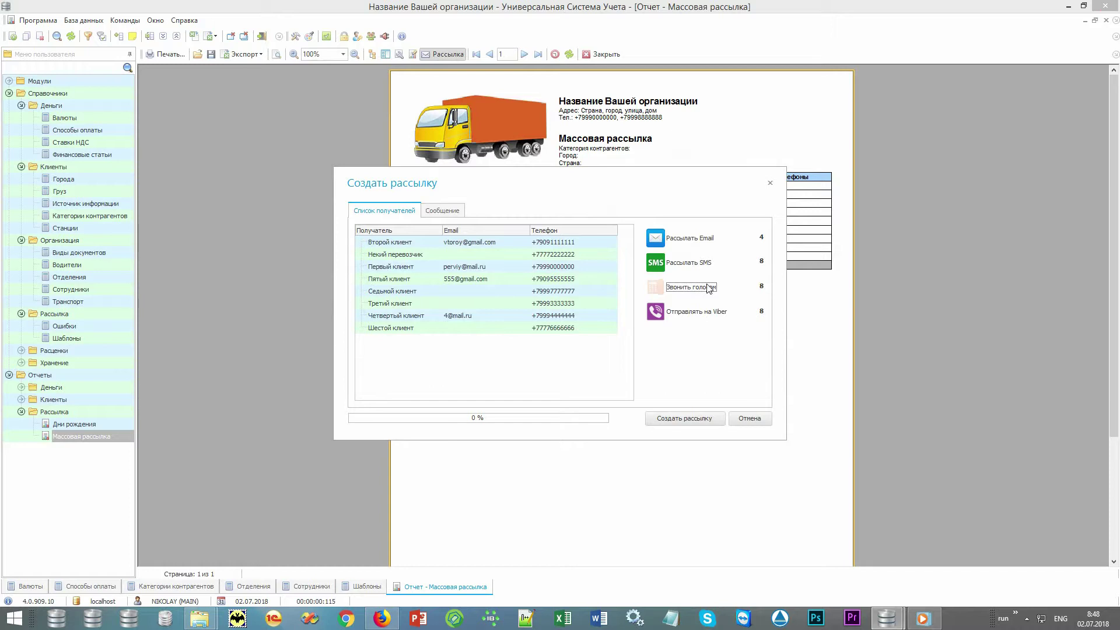
{"action": "left_click", "coordinate": [709, 288]}
Step: Browse the message templates, cancel the mailing, and expand the Расценки folder
{"action": "left_click", "coordinate": [455, 211]}
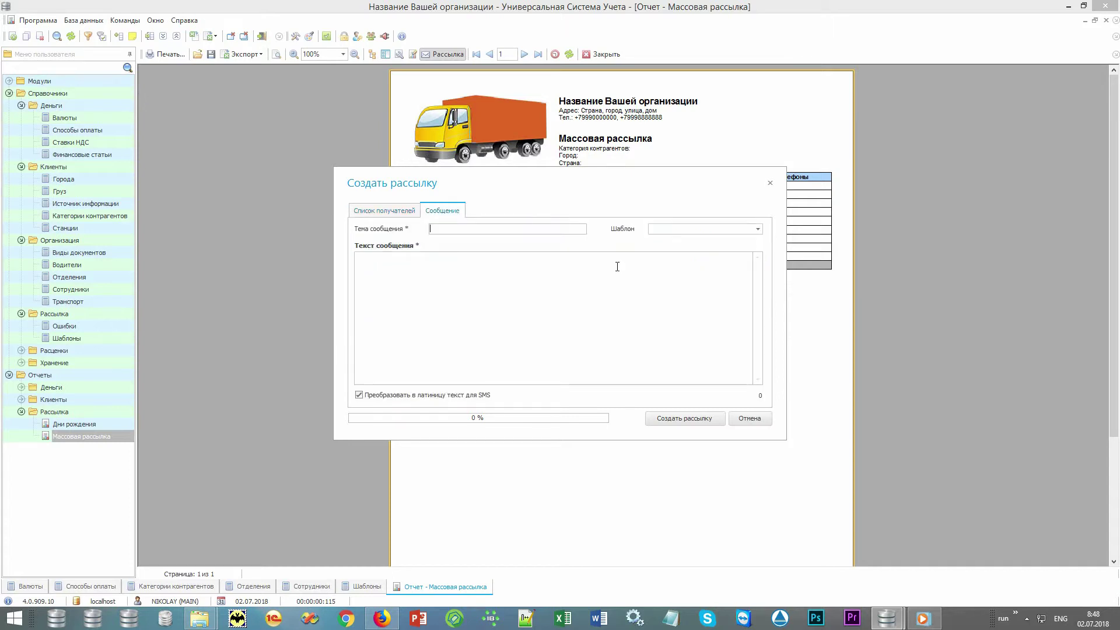
{"action": "left_click", "coordinate": [756, 229]}
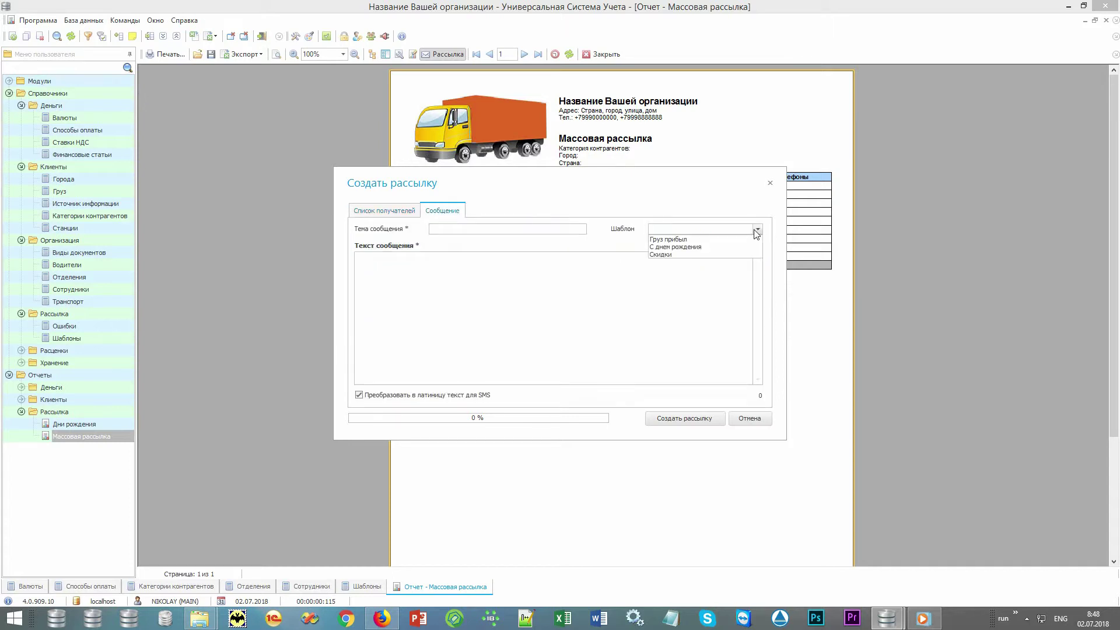
{"action": "left_click", "coordinate": [756, 230]}
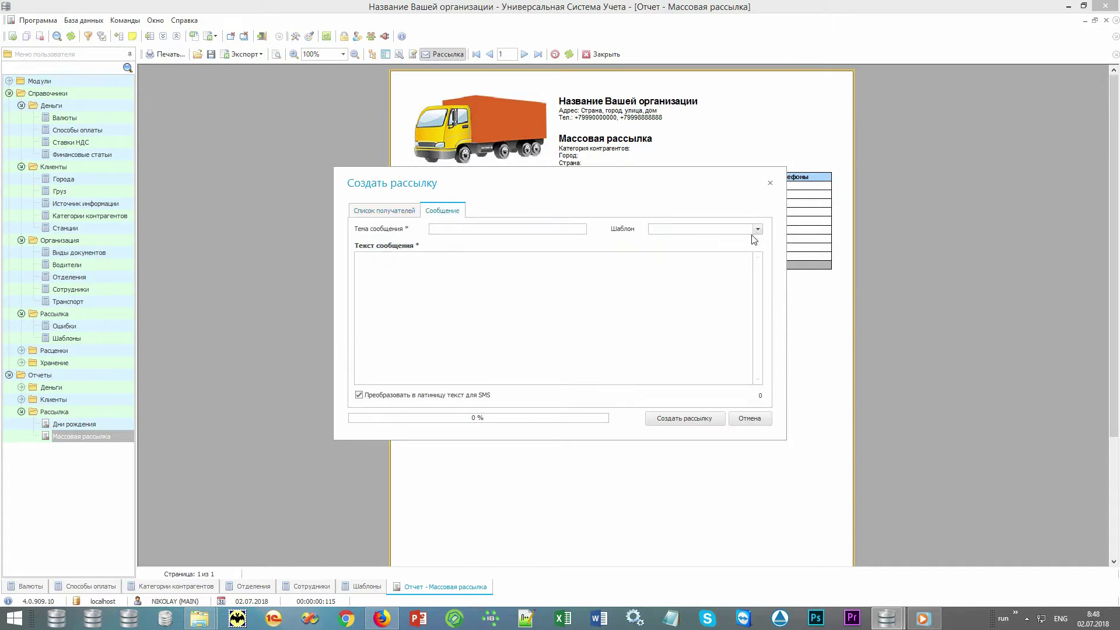
{"action": "left_click", "coordinate": [749, 418]}
{"action": "double_click", "coordinate": [112, 350]}
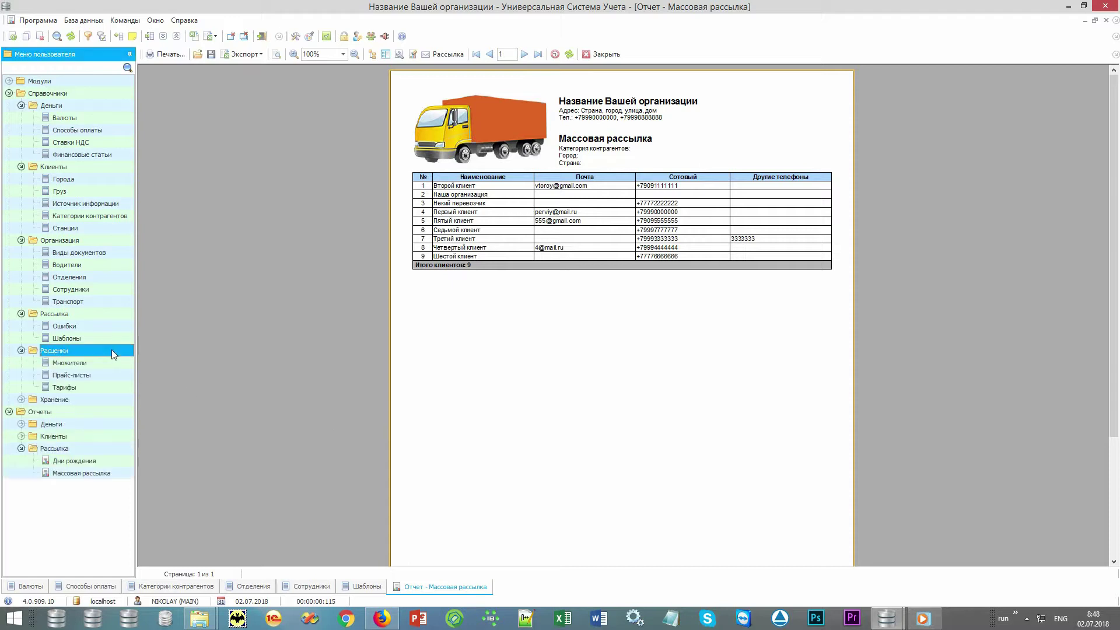
Step: Open the Тарифы price list and the Хранение › Ячейки list, then collapse the Отчеты branch
{"action": "double_click", "coordinate": [87, 387]}
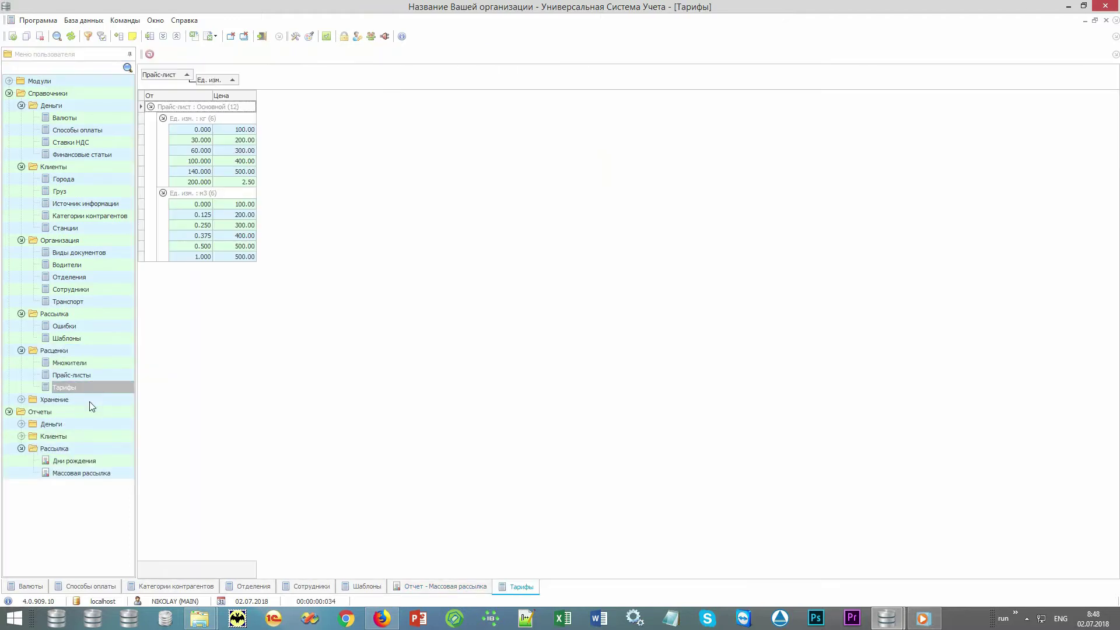
{"action": "double_click", "coordinate": [89, 400]}
{"action": "double_click", "coordinate": [89, 411]}
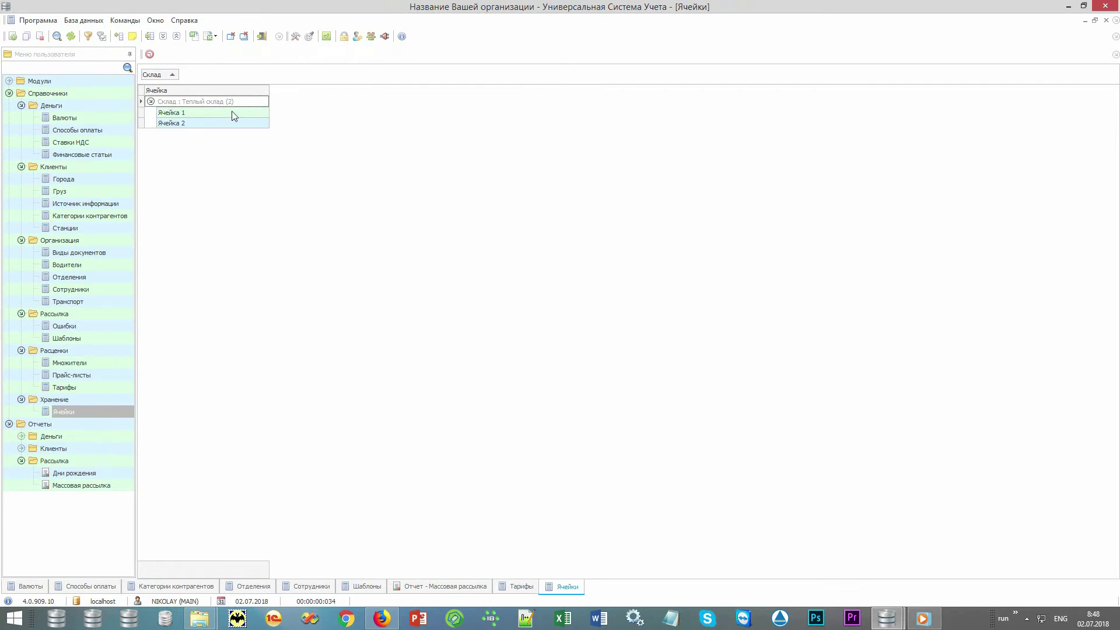
{"action": "left_click", "coordinate": [21, 461]}
{"action": "left_click", "coordinate": [9, 424]}
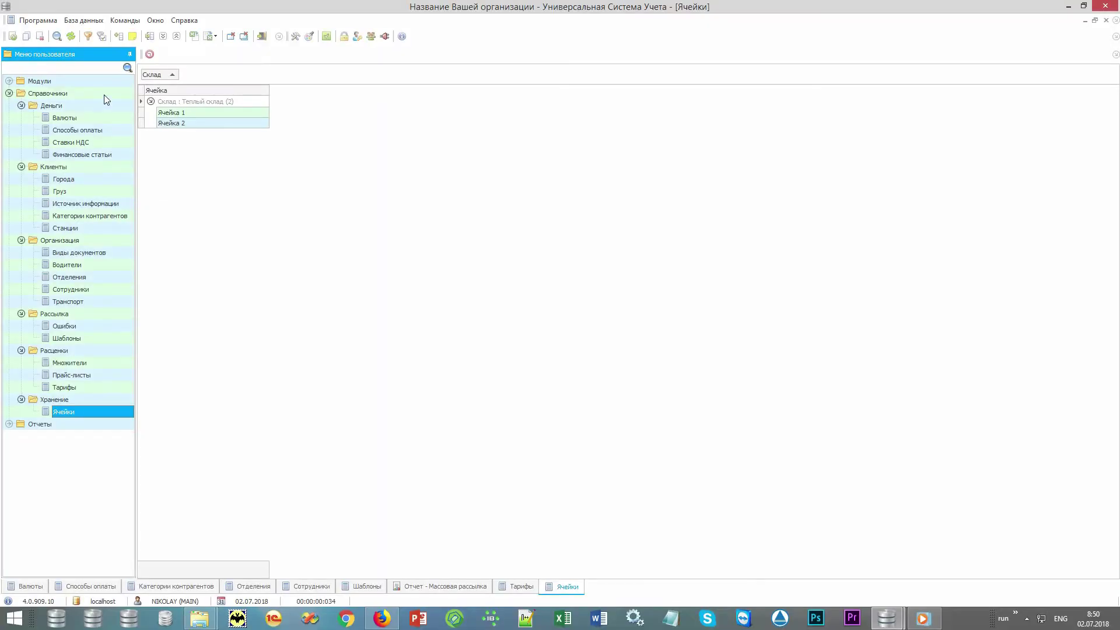
Step: Open the Заявки applications search under Модули › Организация
{"action": "double_click", "coordinate": [104, 94]}
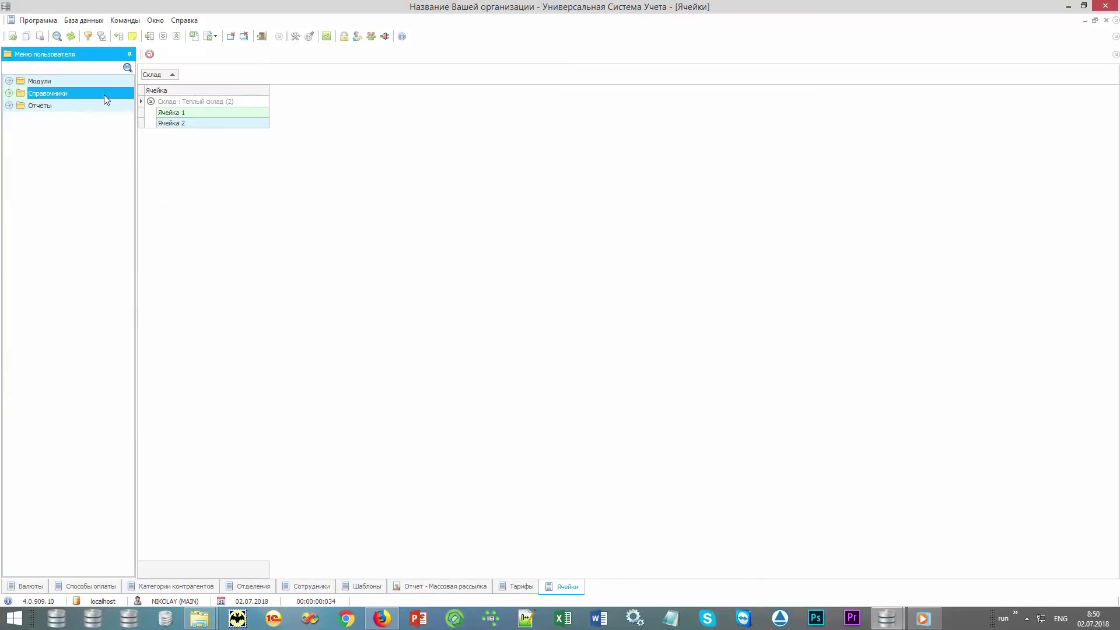
{"action": "double_click", "coordinate": [111, 83]}
{"action": "double_click", "coordinate": [106, 94]}
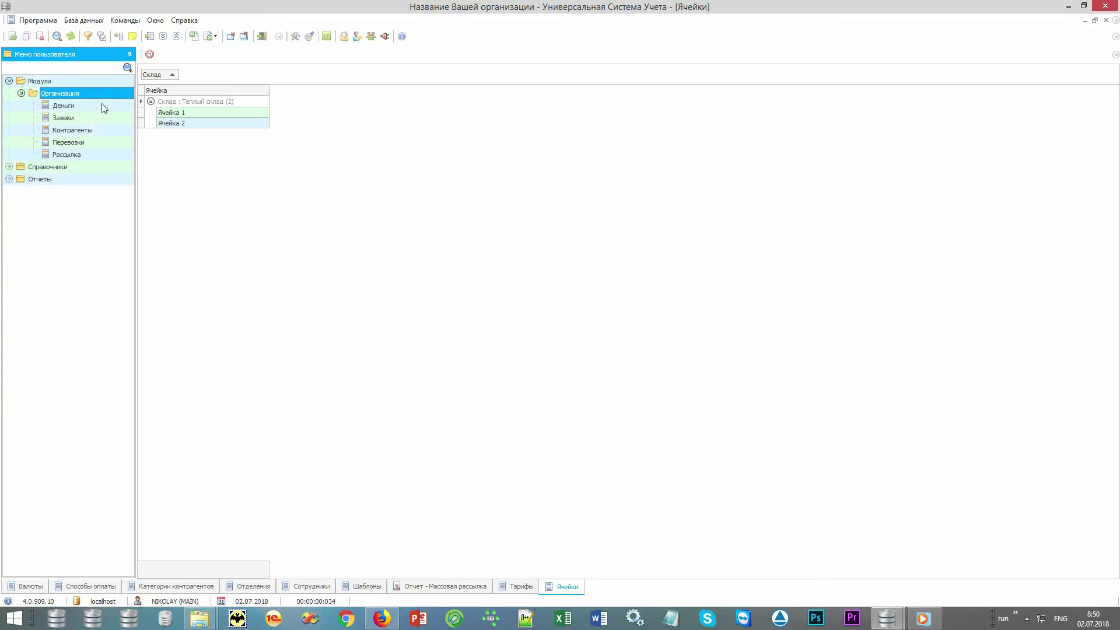
{"action": "double_click", "coordinate": [97, 116]}
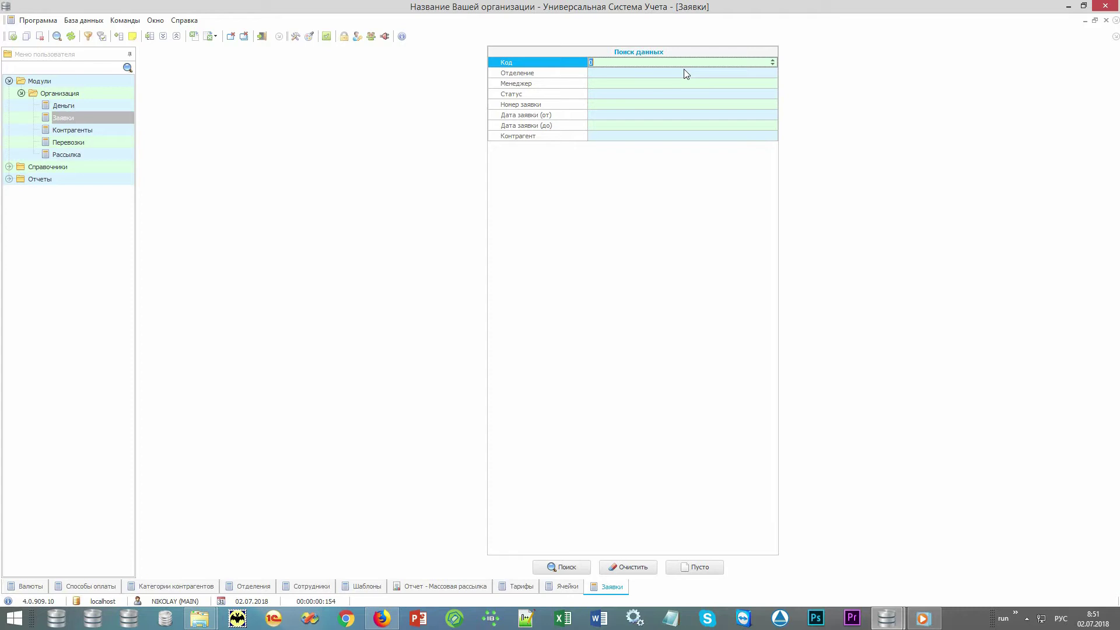
Step: Set the Дата заявки (от) search criterion to today's date, 02.07.2018
{"action": "left_click", "coordinate": [574, 74]}
{"action": "left_click", "coordinate": [572, 87]}
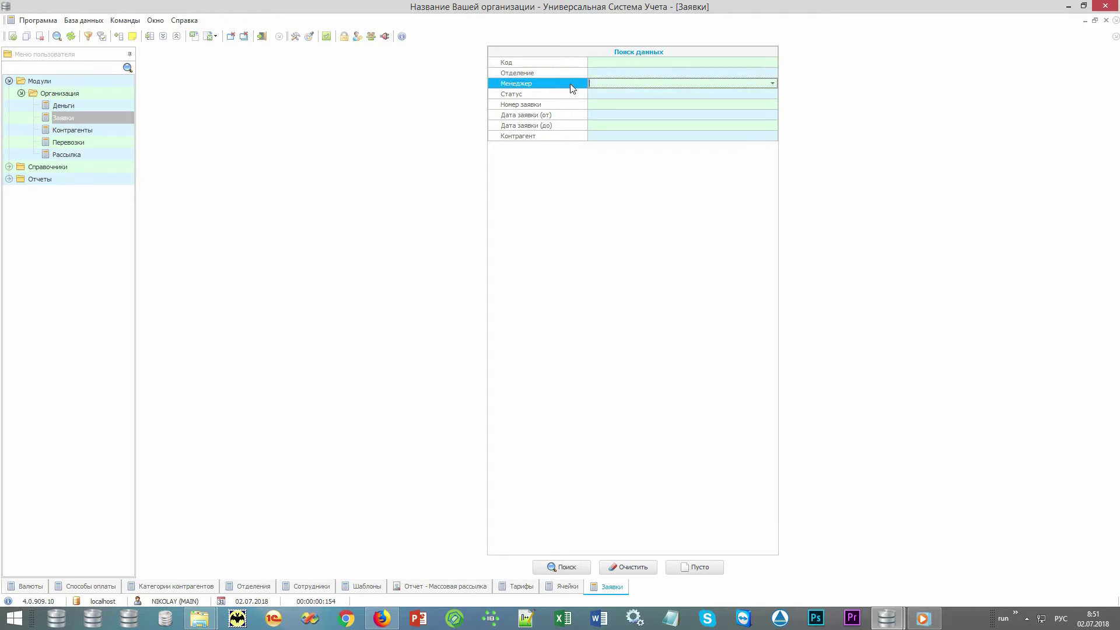
{"action": "left_click", "coordinate": [572, 96]}
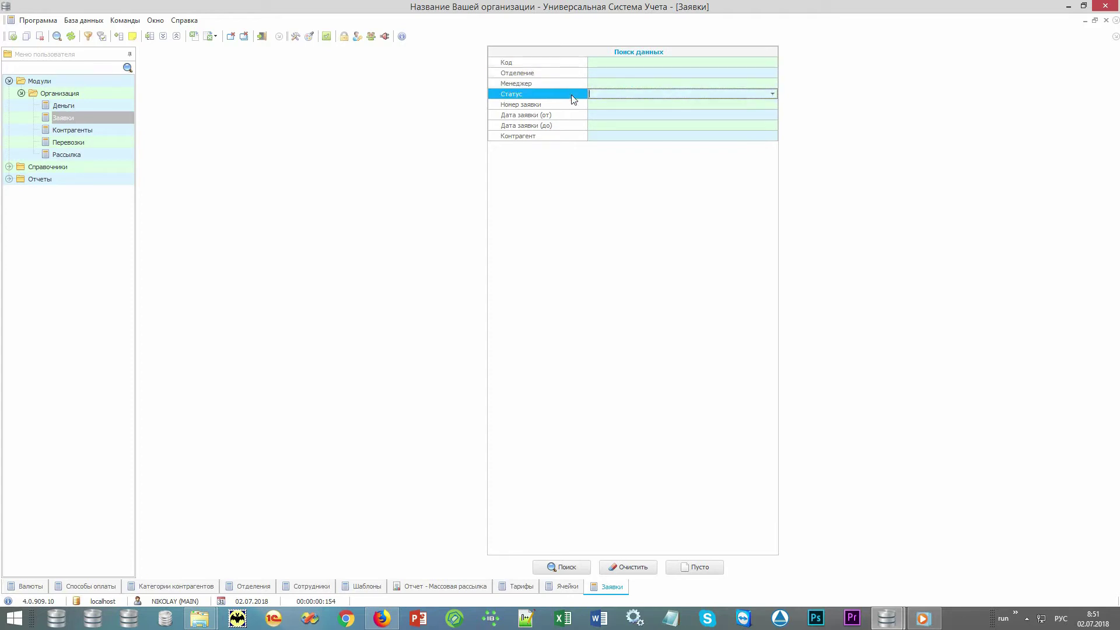
{"action": "left_click", "coordinate": [574, 106]}
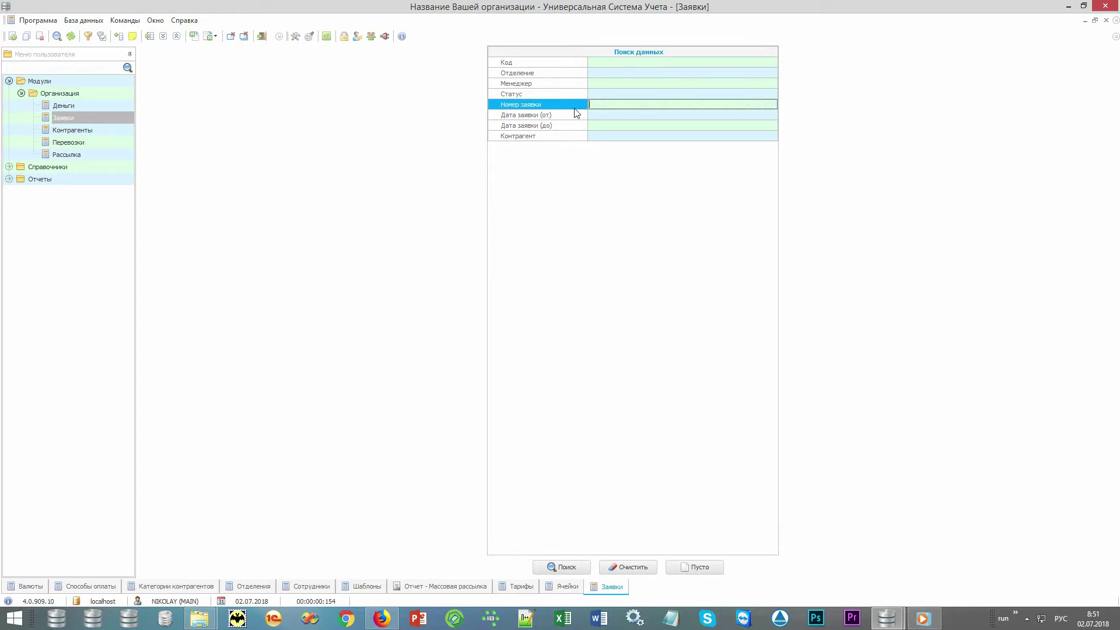
{"action": "left_click", "coordinate": [567, 116]}
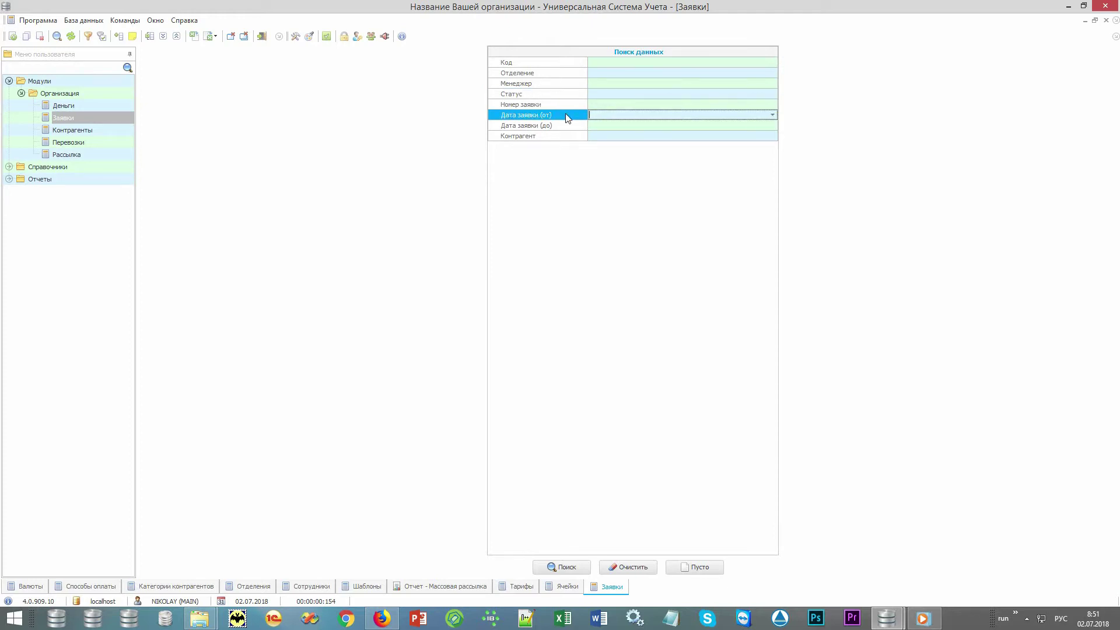
{"action": "left_click", "coordinate": [564, 137]}
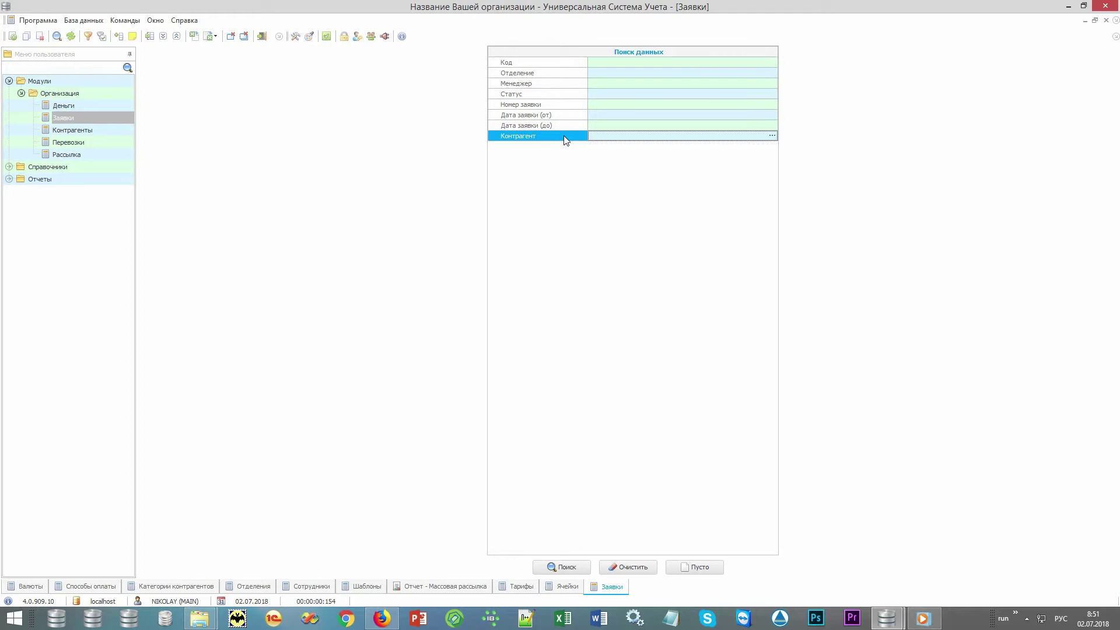
{"action": "left_click", "coordinate": [579, 117]}
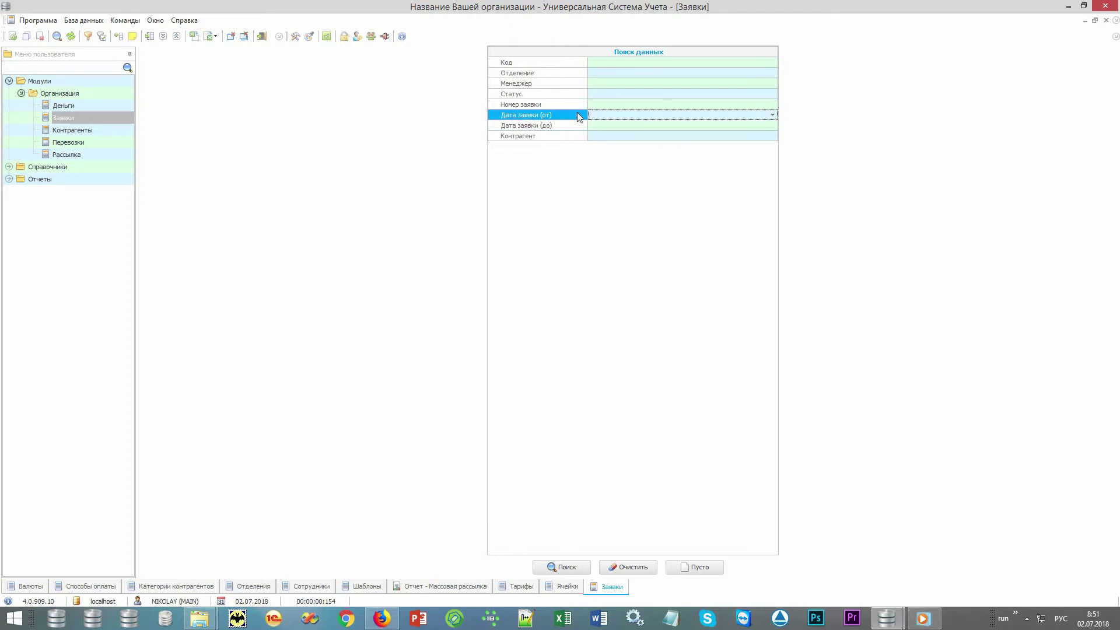
{"action": "key", "text": "F4"}
{"action": "key", "text": "Return"}
Step: Search applications from 02.07.2018 and add a new application from the grid's context menu
{"action": "left_click", "coordinate": [563, 566]}
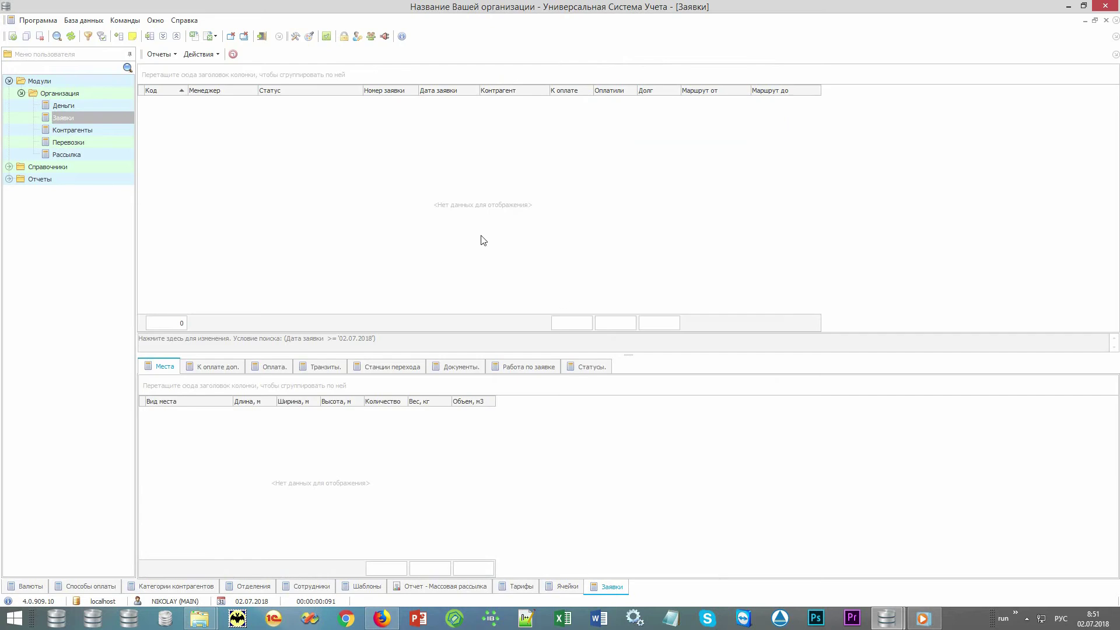
{"action": "right_click", "coordinate": [518, 249]}
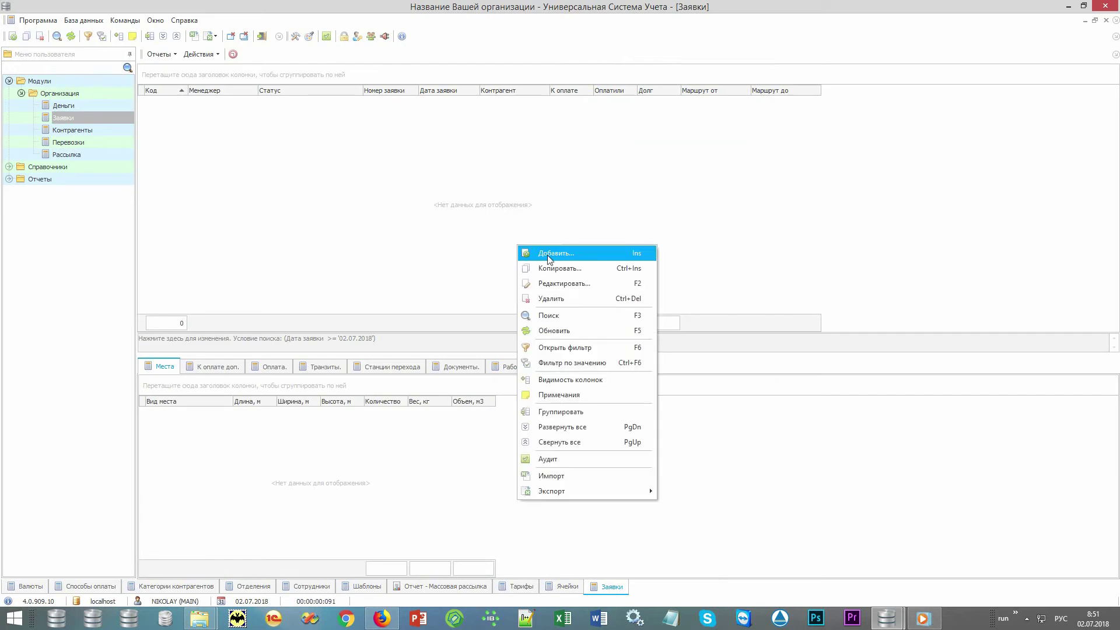
{"action": "left_click", "coordinate": [601, 254]}
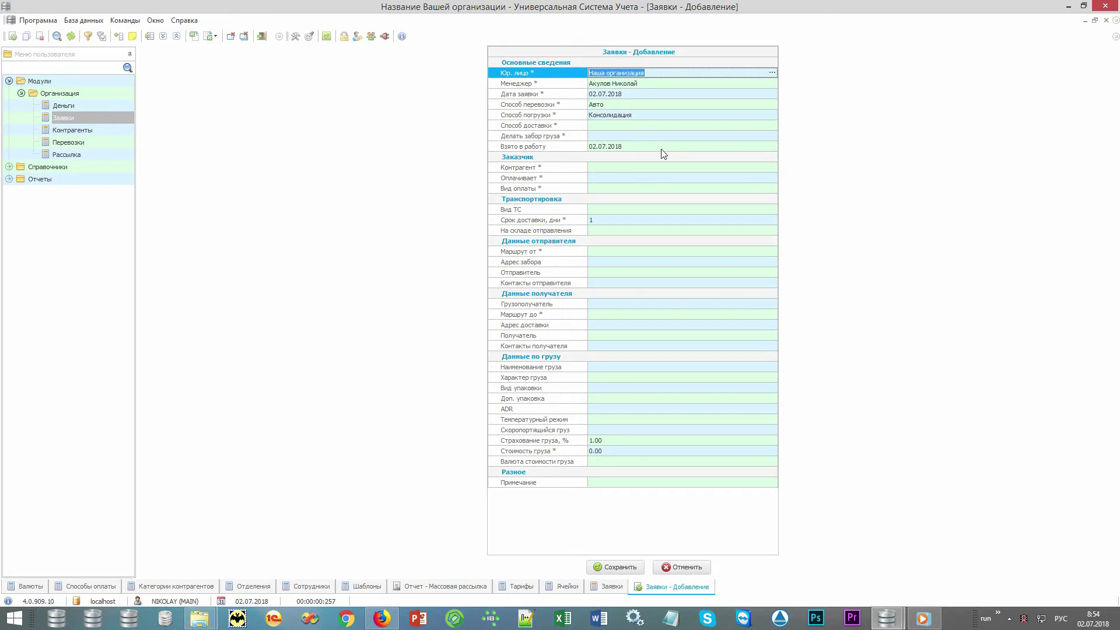
Step: Review the Взято в работу, Маршрут, Способ перевозки and Способ погрузки fields of the new application
{"action": "left_click", "coordinate": [566, 147]}
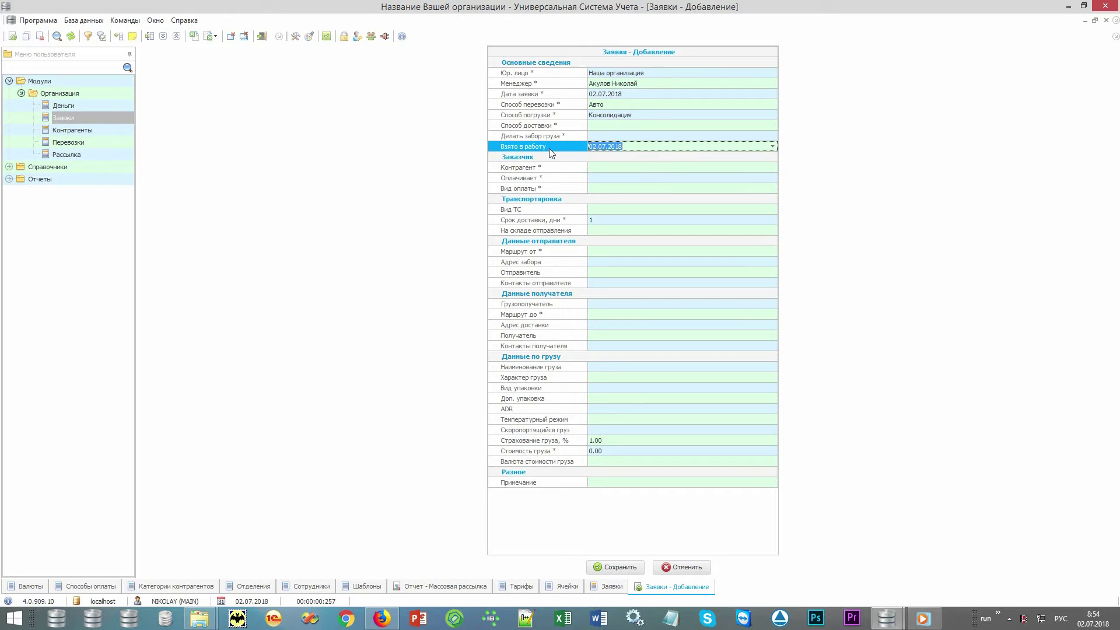
{"action": "left_click", "coordinate": [554, 252]}
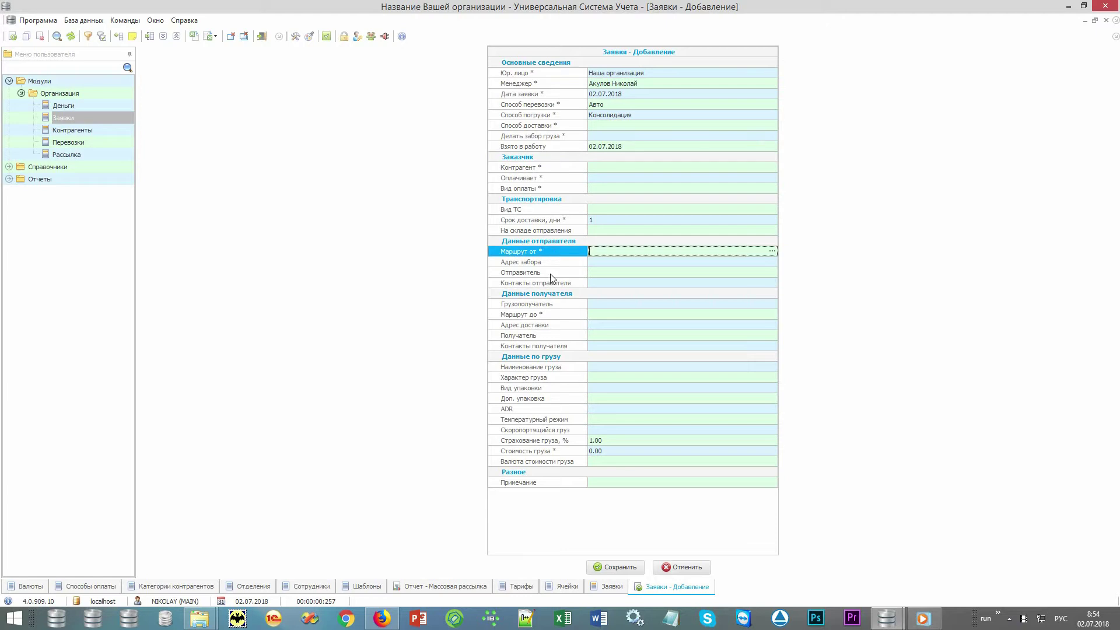
{"action": "left_click", "coordinate": [550, 318]}
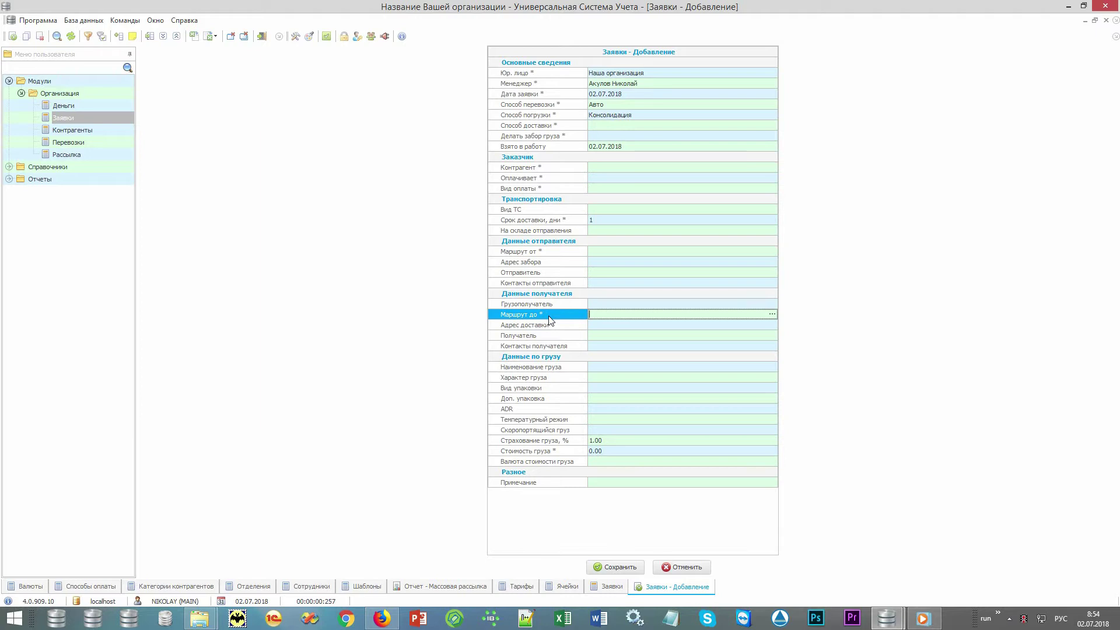
{"action": "scroll", "coordinate": [550, 326], "scroll_direction": "down", "scroll_amount": 14}
{"action": "scroll", "coordinate": [555, 426], "scroll_direction": "up", "scroll_amount": 9}
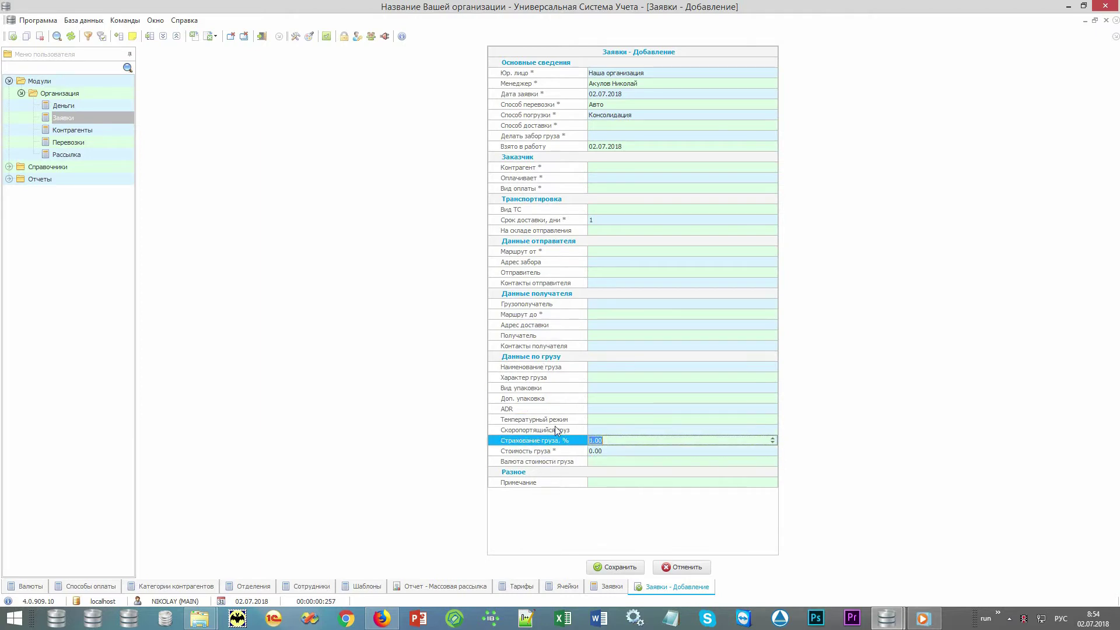
{"action": "scroll", "coordinate": [554, 374], "scroll_direction": "up", "scroll_amount": 1}
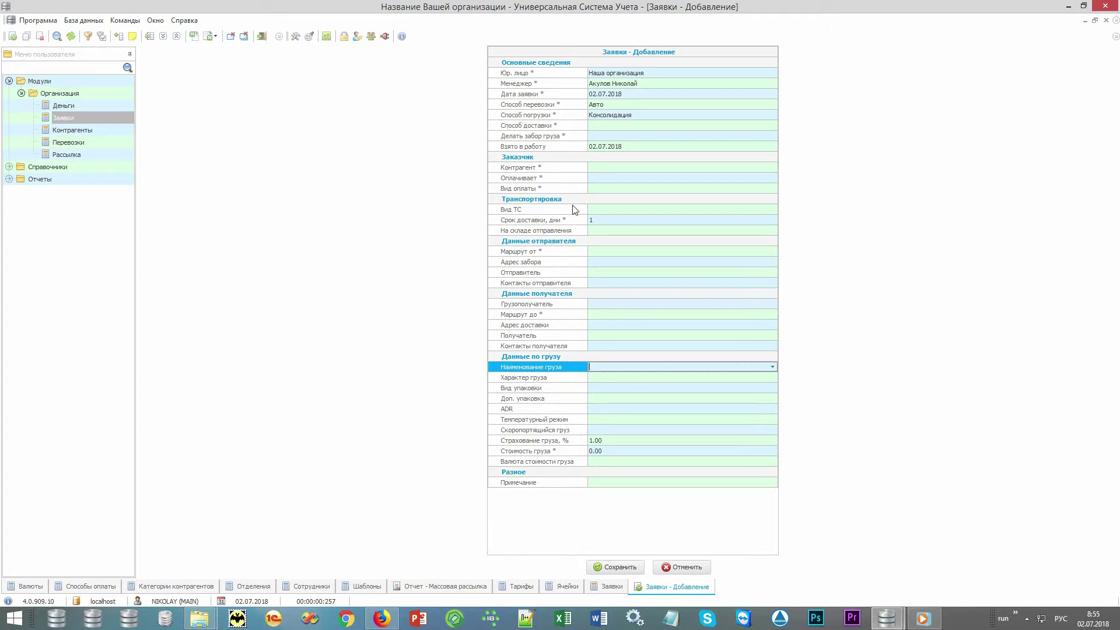
{"action": "left_click", "coordinate": [577, 147]}
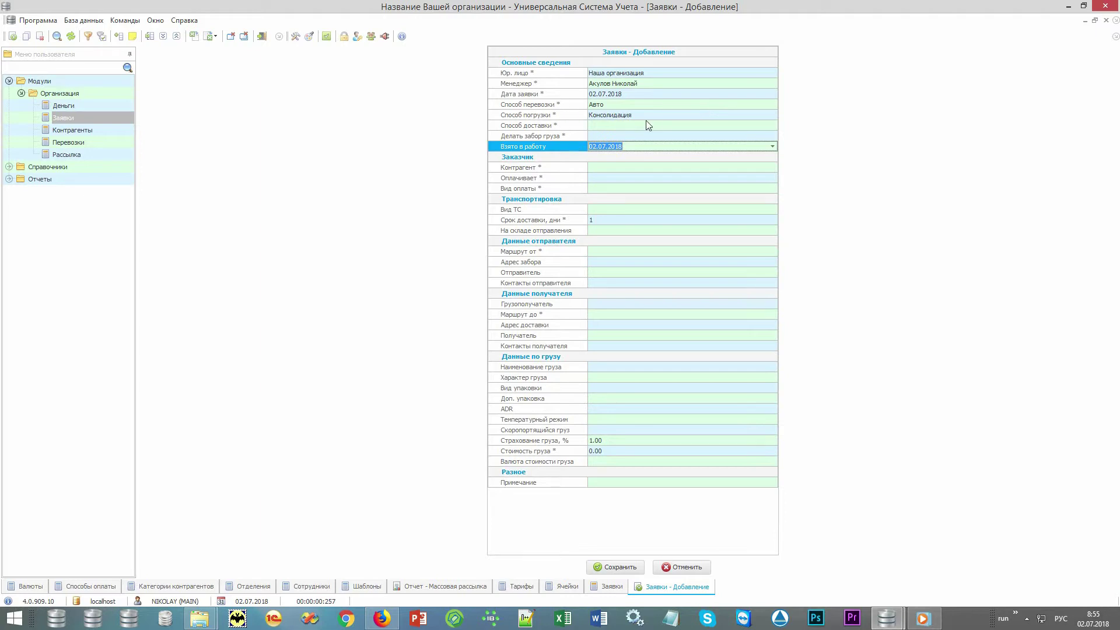
{"action": "left_click", "coordinate": [677, 103]}
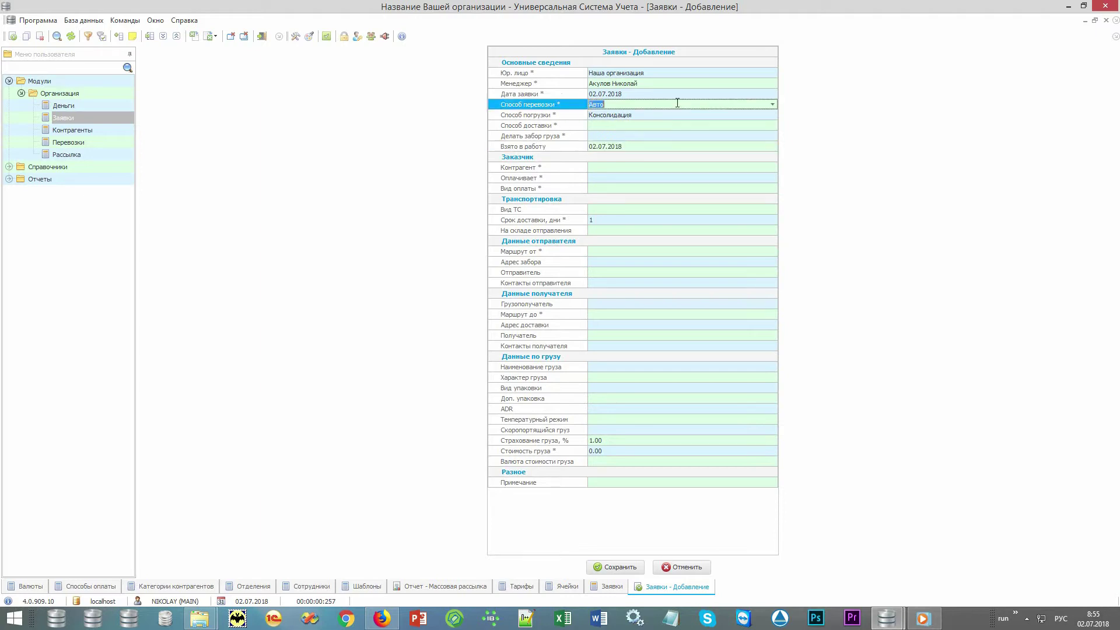
{"action": "left_click", "coordinate": [677, 114]}
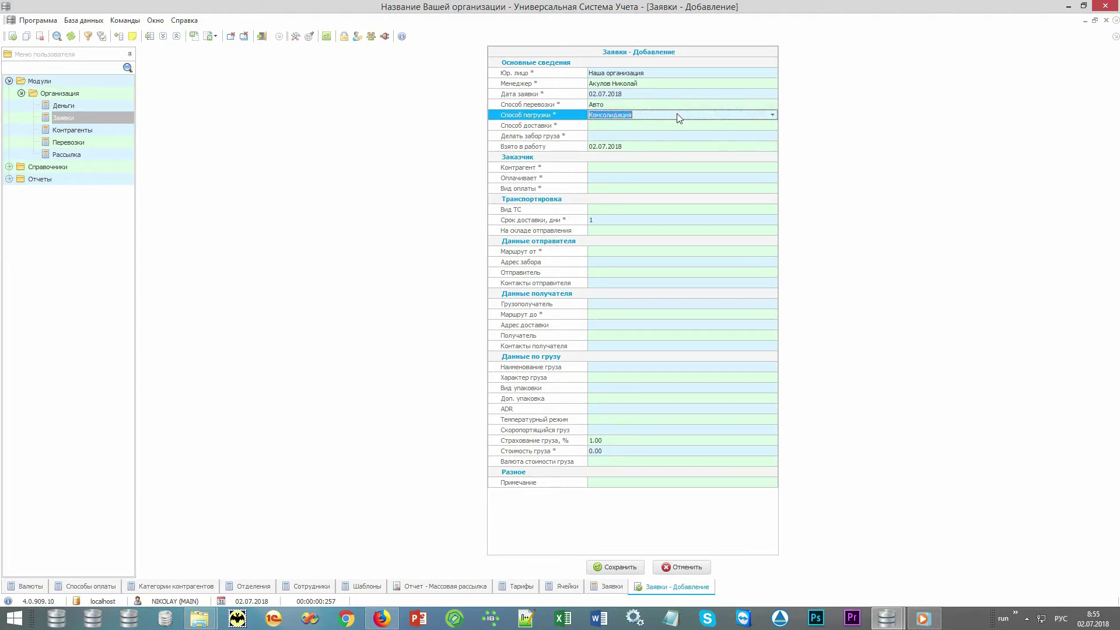
Step: Set Способ доставки to До двери and Делать забор груза to Да
{"action": "left_click", "coordinate": [746, 124]}
{"action": "left_click", "coordinate": [773, 125]}
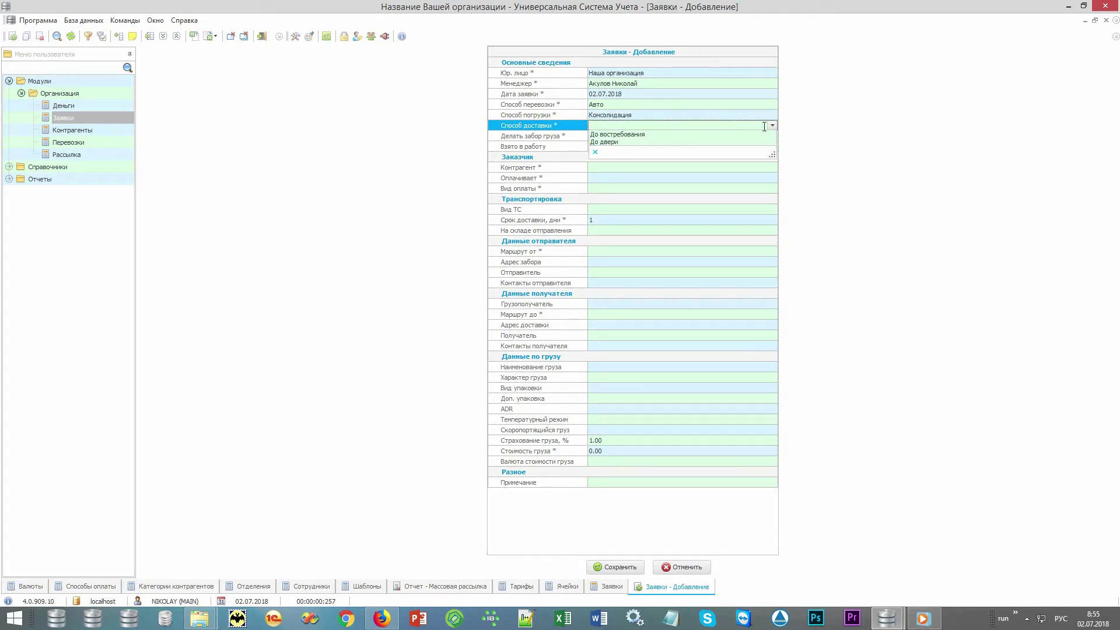
{"action": "left_click", "coordinate": [737, 141]}
{"action": "left_click", "coordinate": [758, 137]}
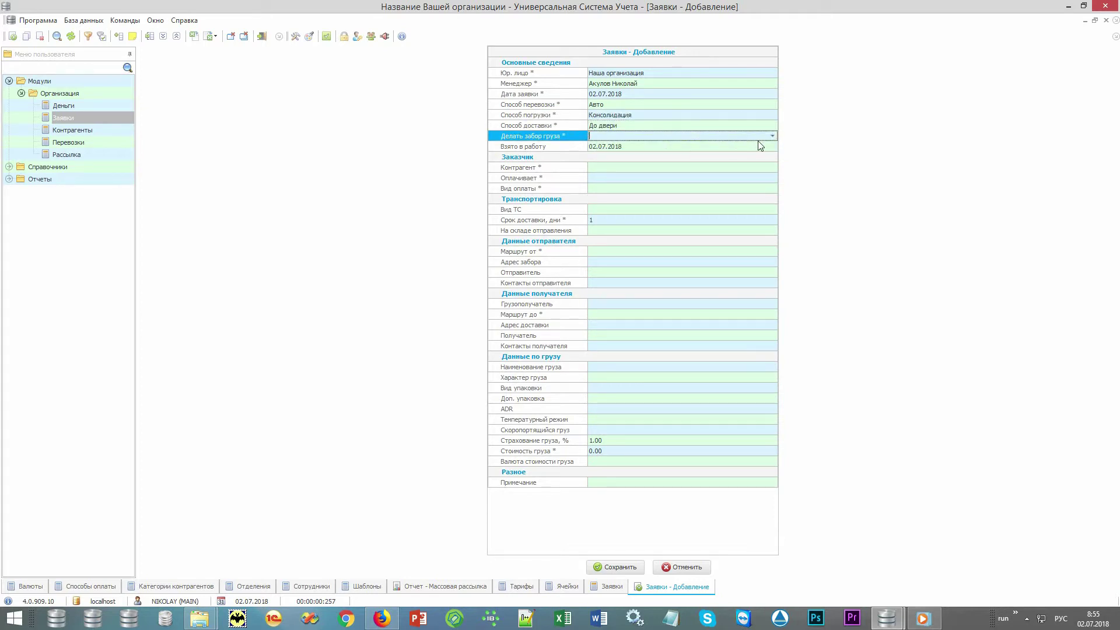
{"action": "left_click", "coordinate": [771, 137]}
{"action": "left_click", "coordinate": [745, 143]}
{"action": "left_click", "coordinate": [592, 168]}
{"action": "left_click", "coordinate": [771, 168]}
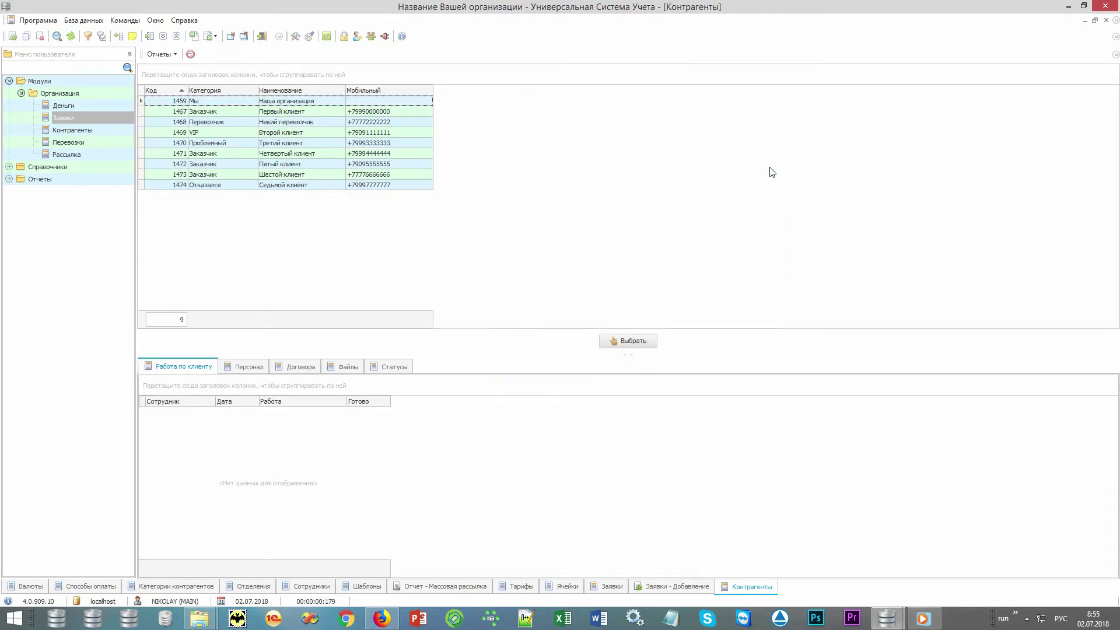
{"action": "left_click", "coordinate": [336, 102]}
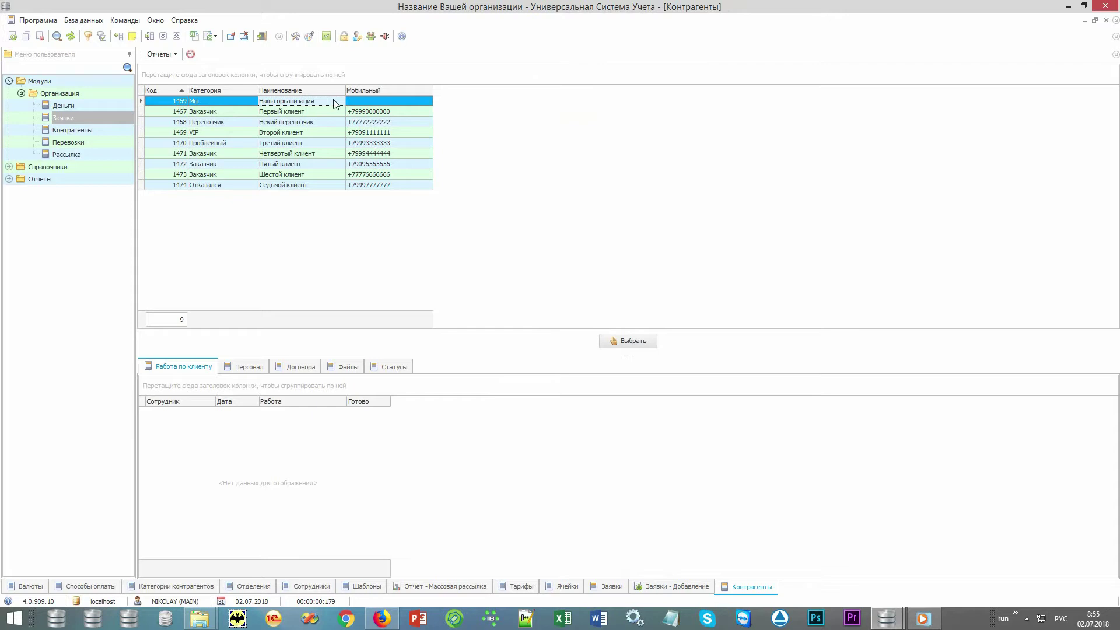
{"action": "type", "text": "Пя"}
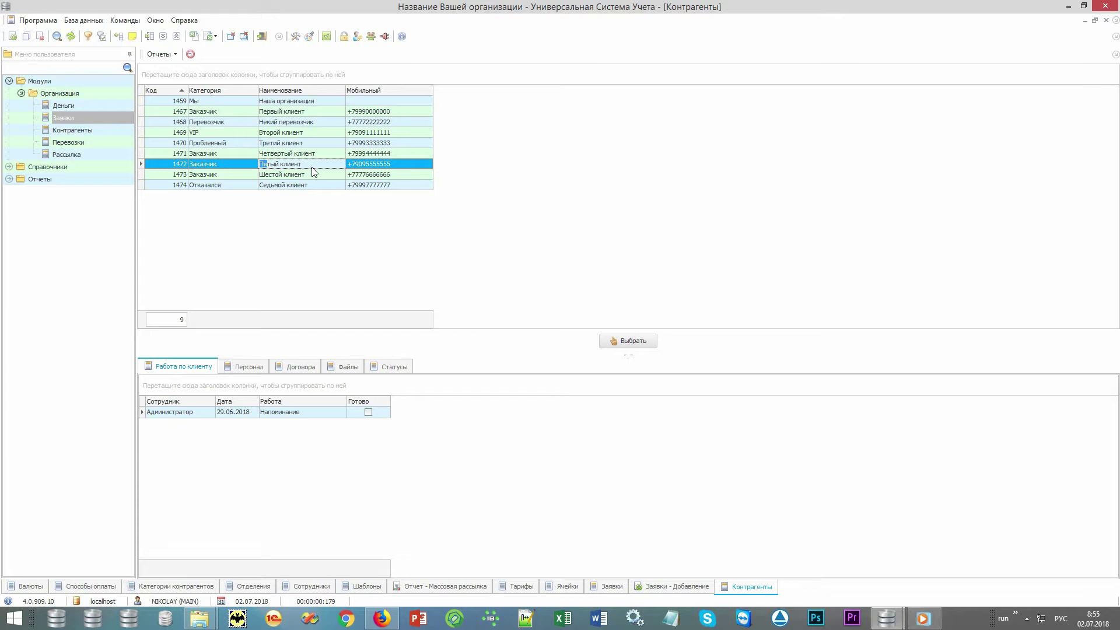
{"action": "right_click", "coordinate": [473, 167]}
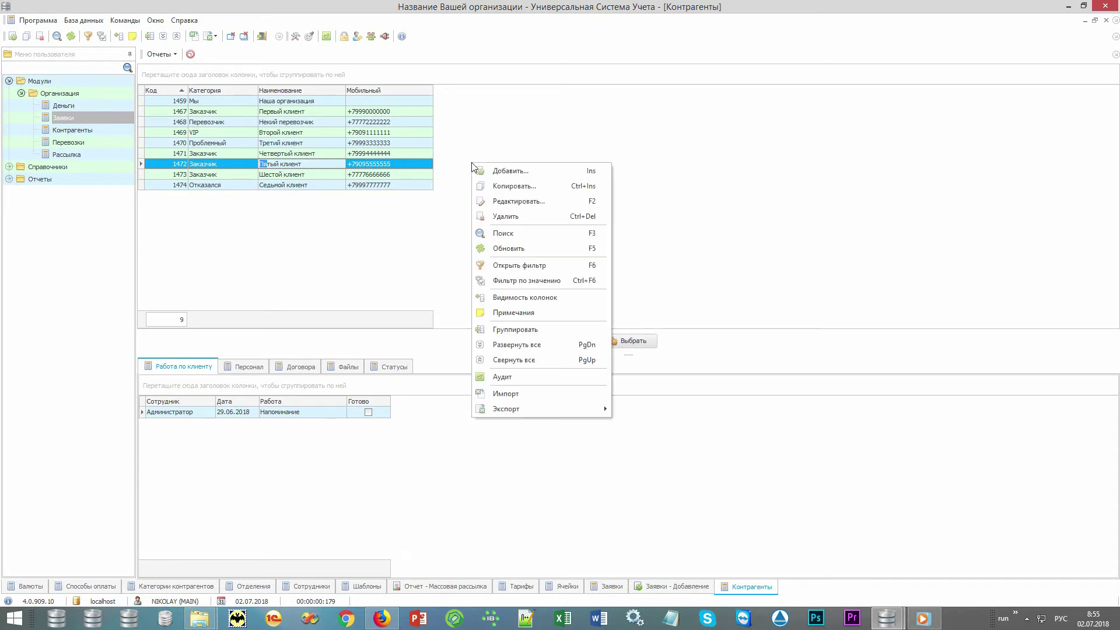
{"action": "left_click", "coordinate": [548, 175]}
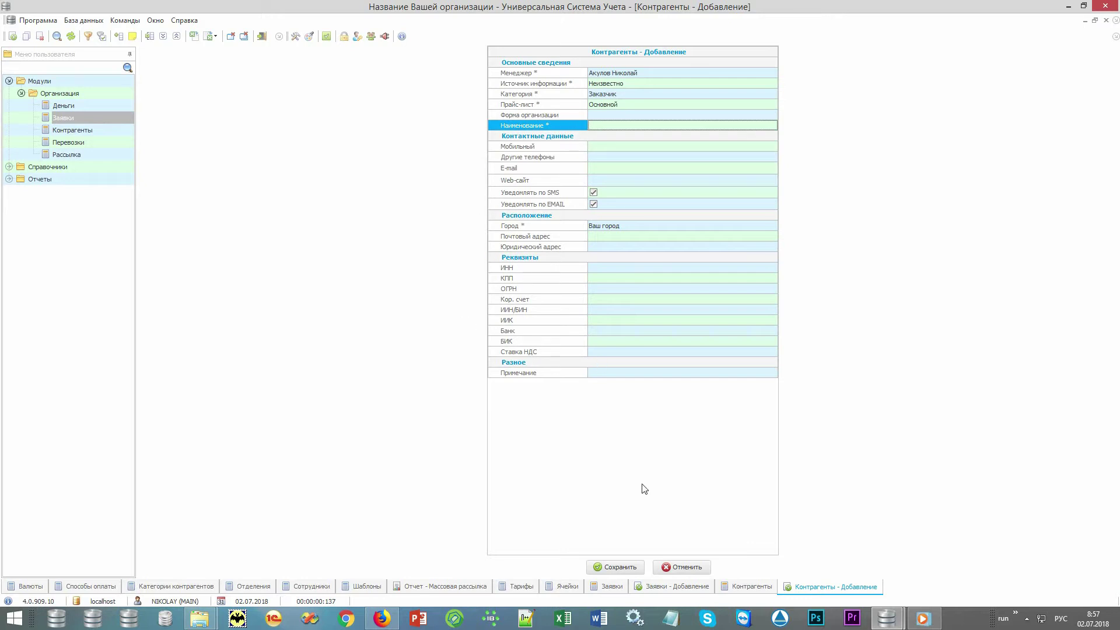
{"action": "left_click", "coordinate": [679, 567]}
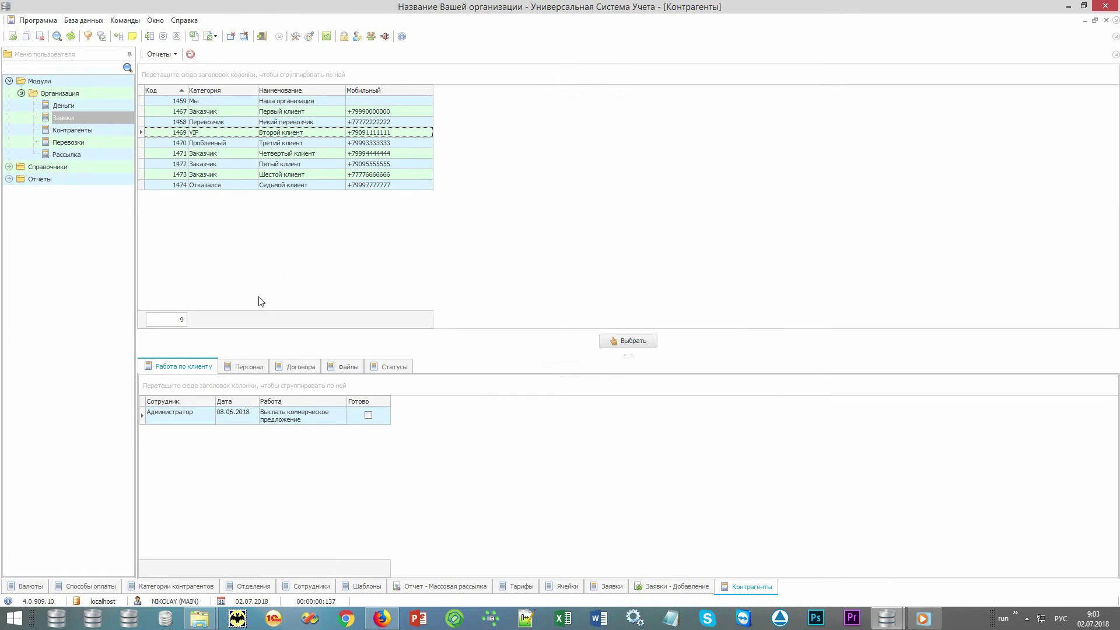
{"action": "left_click", "coordinate": [249, 368]}
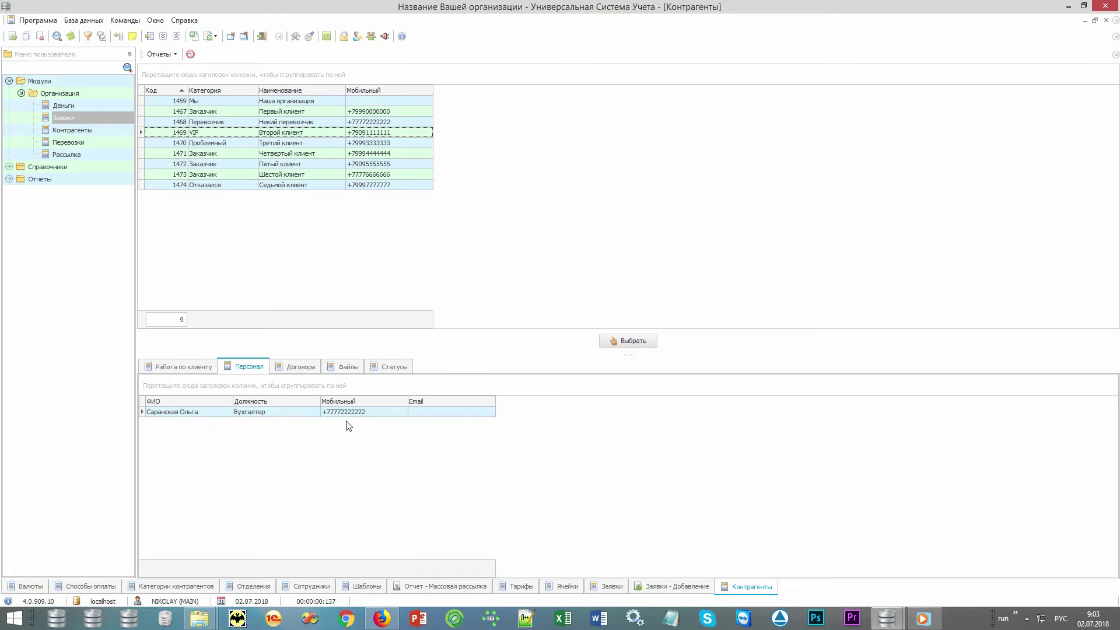
{"action": "left_click", "coordinate": [305, 368]}
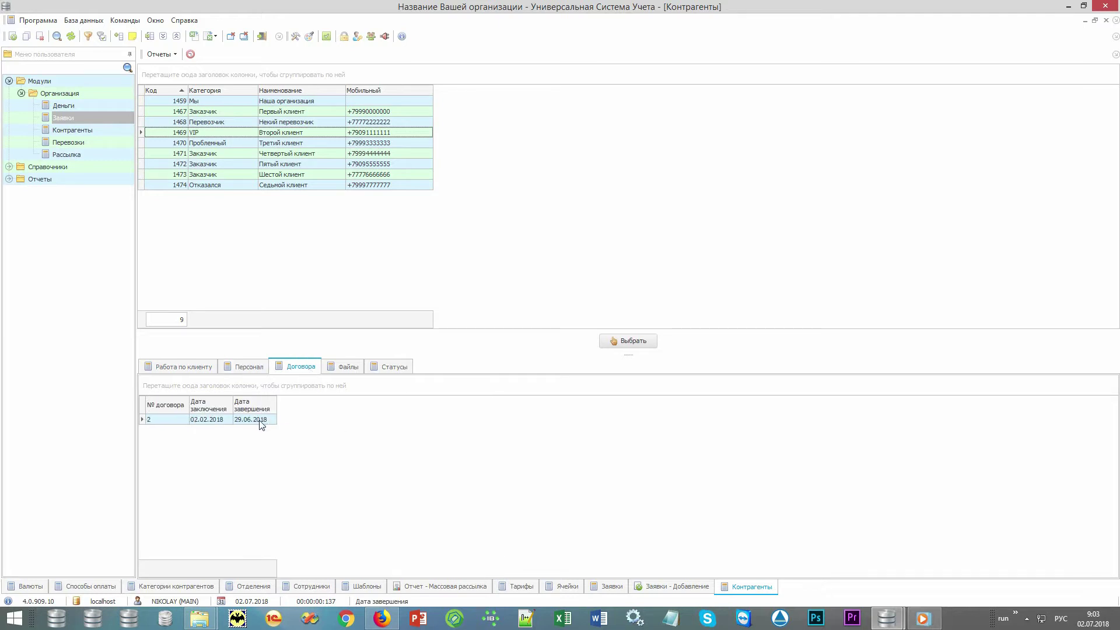
{"action": "left_click", "coordinate": [158, 54]}
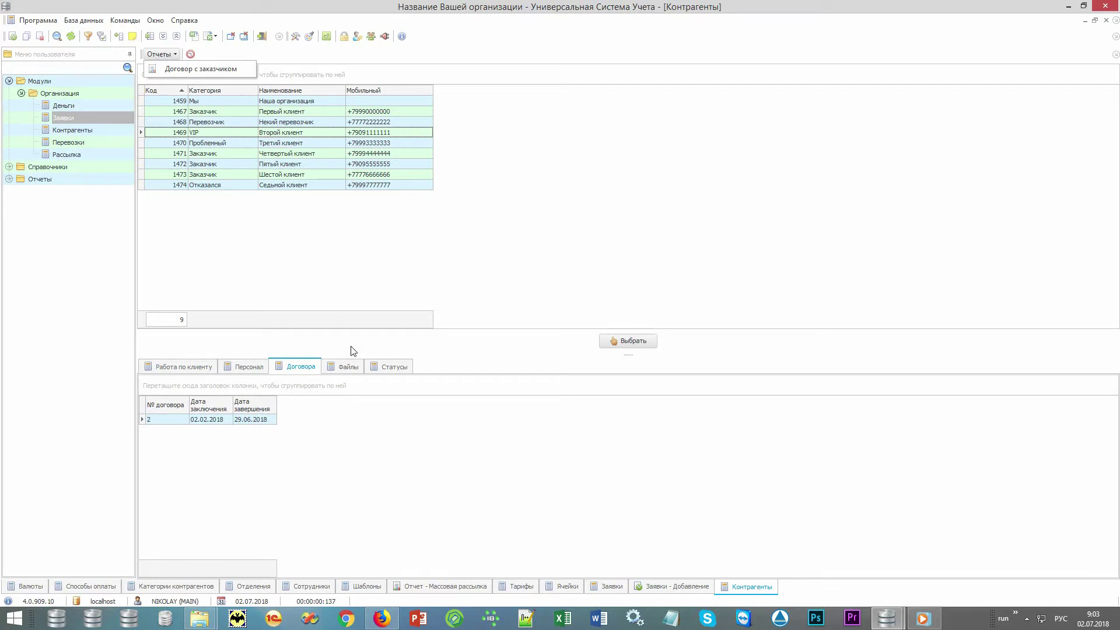
{"action": "left_click", "coordinate": [354, 368]}
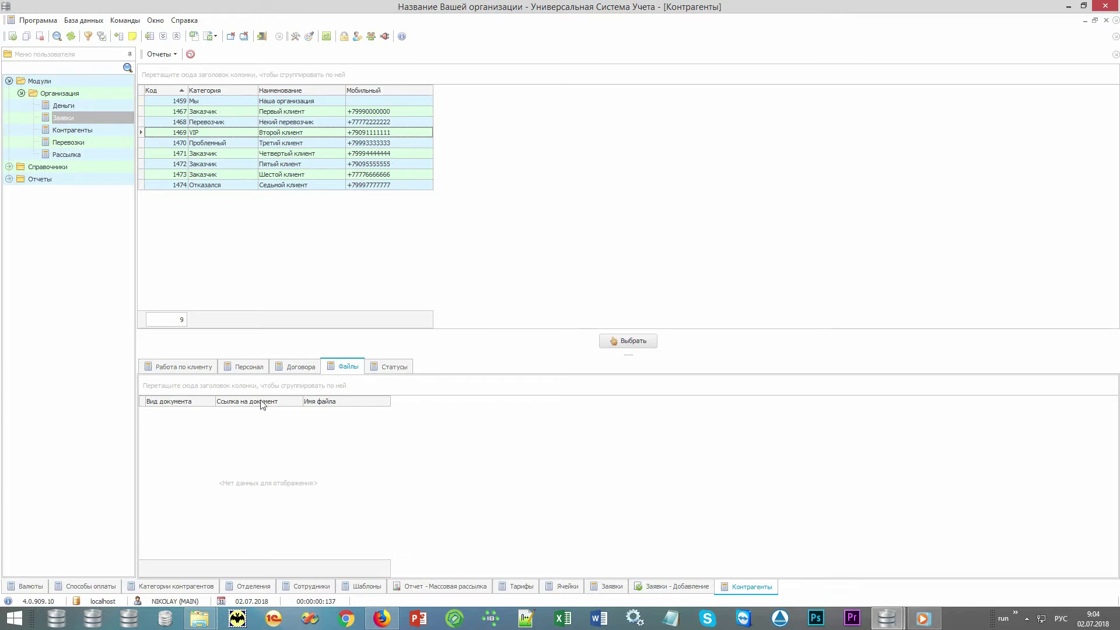
{"action": "left_click", "coordinate": [213, 376]}
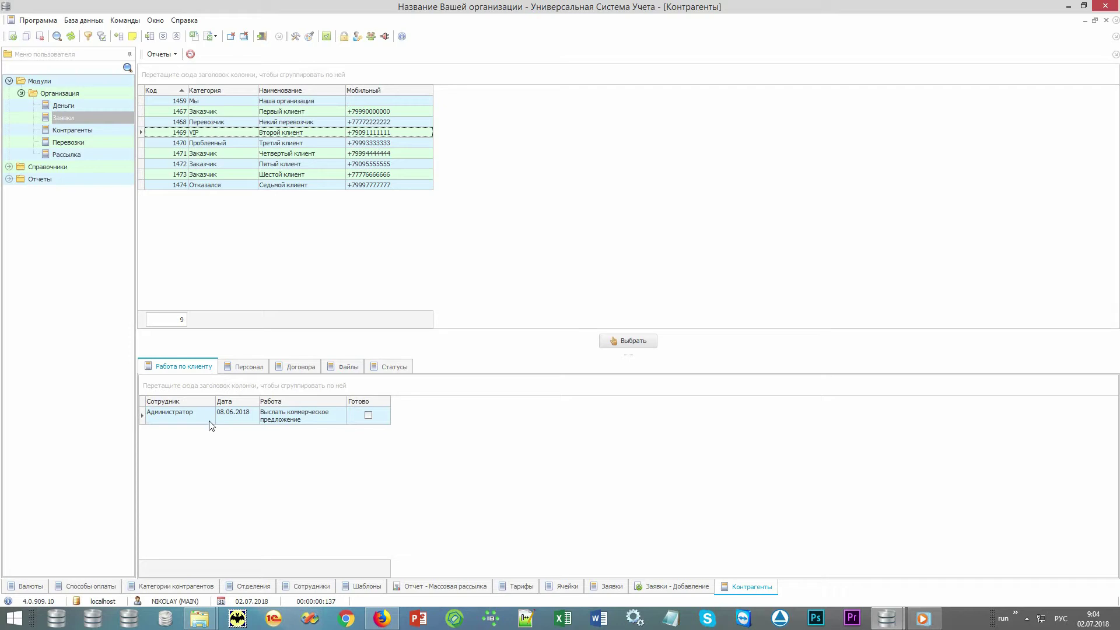
{"action": "left_click", "coordinate": [328, 422]}
{"action": "left_click", "coordinate": [356, 423]}
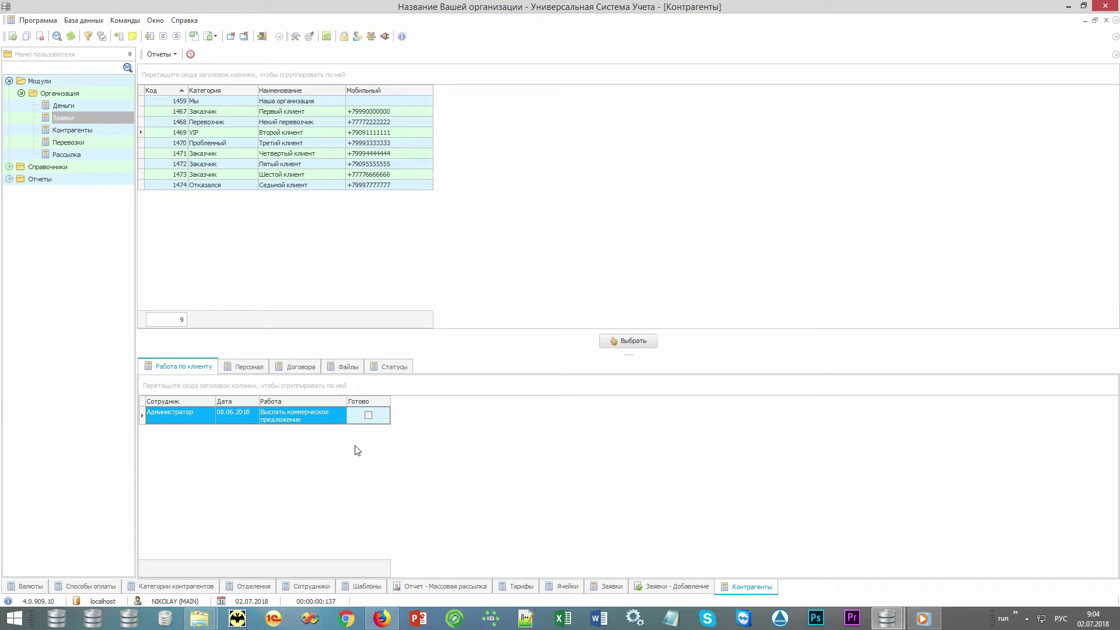
{"action": "left_click", "coordinate": [323, 133]}
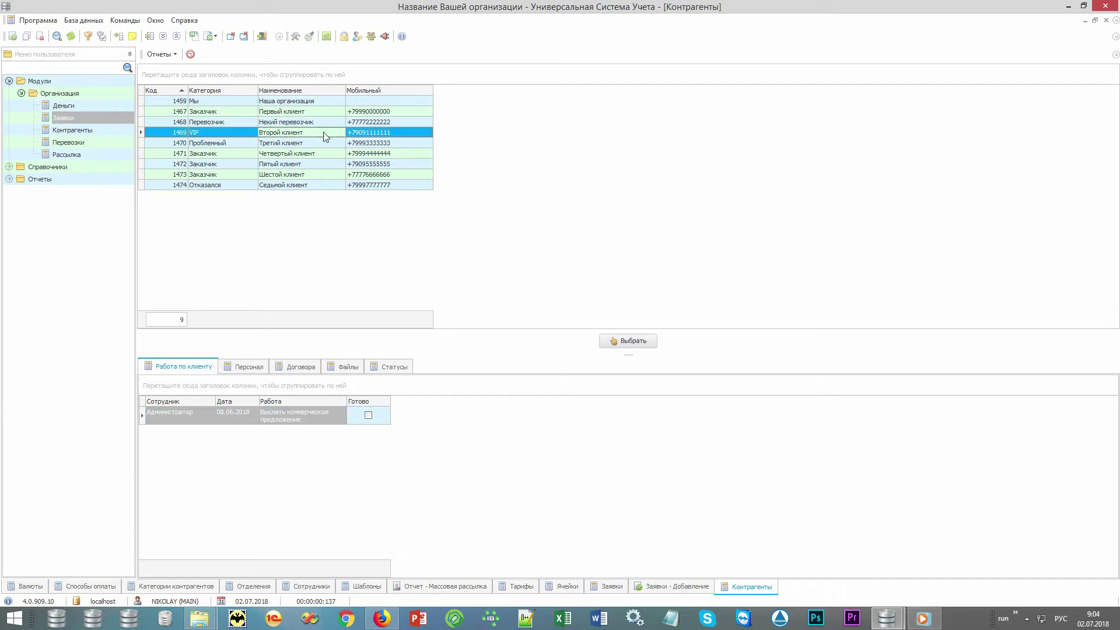
Step: Confirm Второй клиент as counterparty, with payer Отправитель, payment Нал and vehicle Тент
{"action": "left_click", "coordinate": [649, 339]}
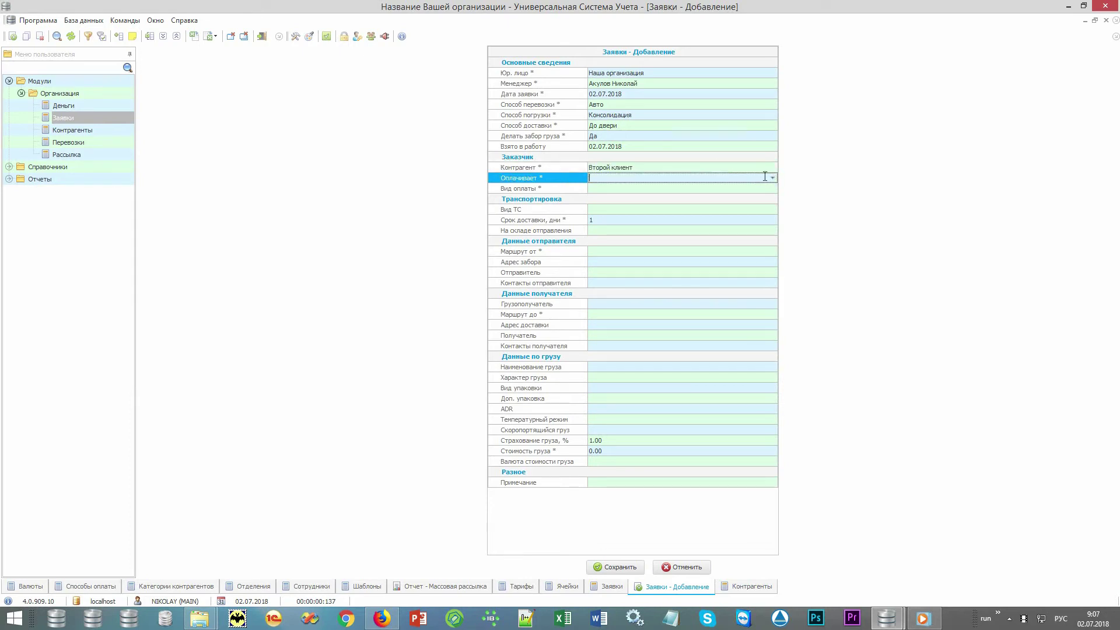
{"action": "left_click", "coordinate": [767, 177]}
{"action": "left_click", "coordinate": [764, 184]}
{"action": "left_click", "coordinate": [767, 188]}
{"action": "left_click", "coordinate": [763, 196]}
{"action": "left_click", "coordinate": [764, 209]}
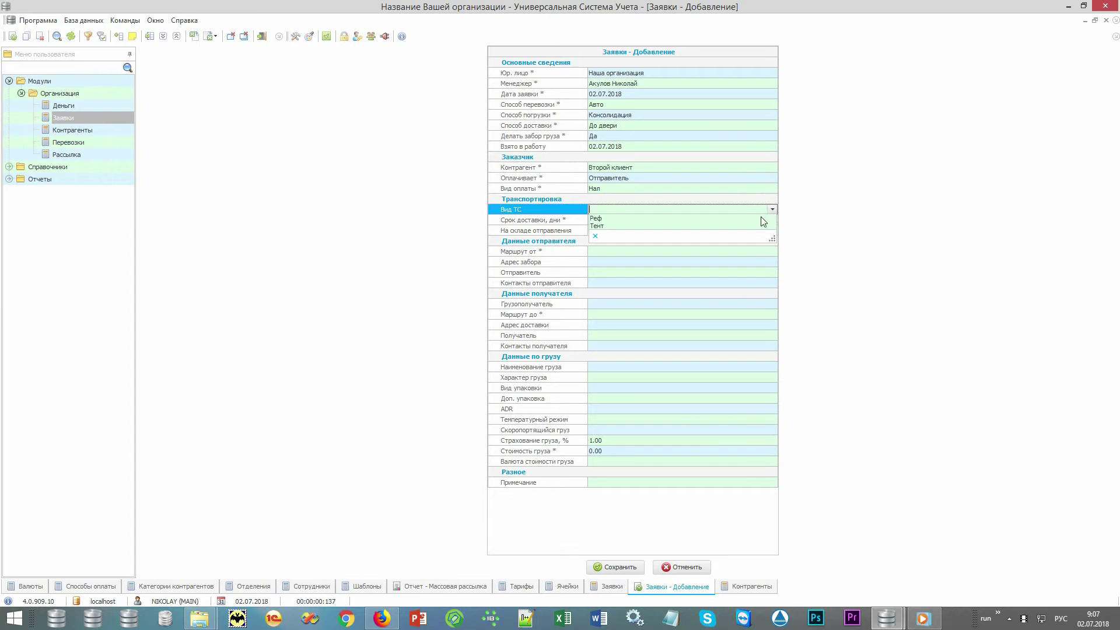
{"action": "left_click", "coordinate": [756, 223]}
Step: Set the route from Москва to Санкт-Петербург
{"action": "left_click", "coordinate": [762, 250]}
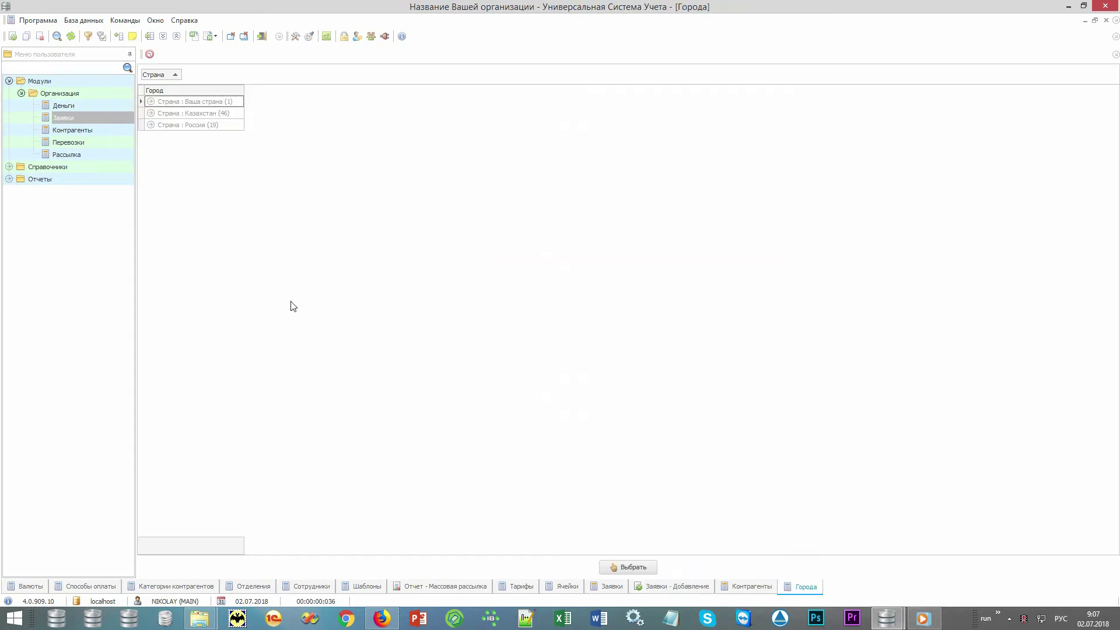
{"action": "left_click", "coordinate": [203, 297]}
{"action": "type", "text": "мо"}
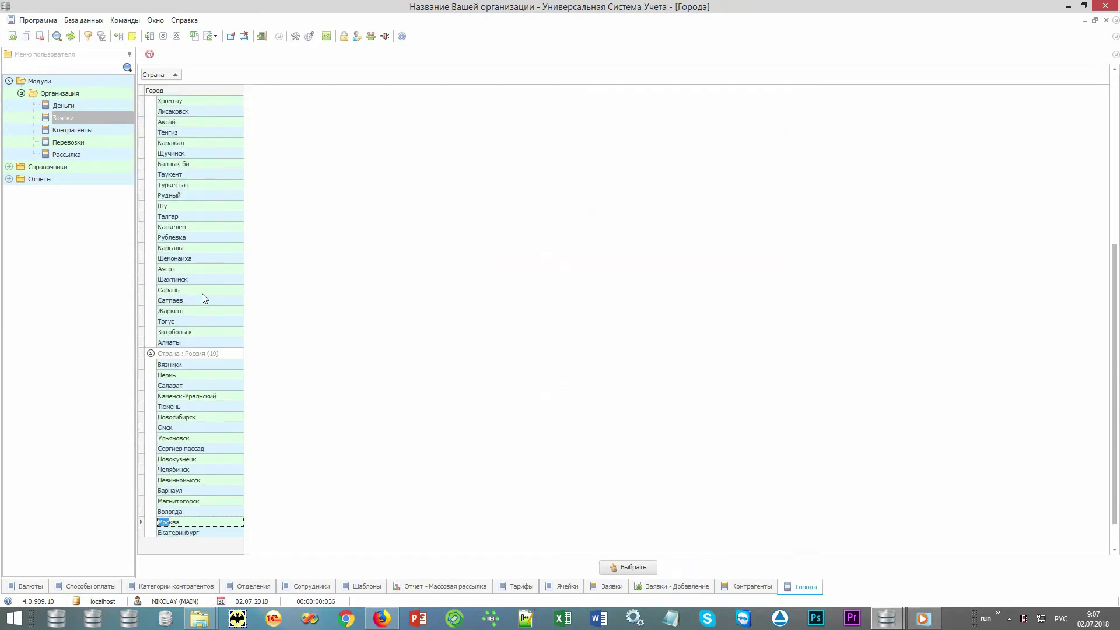
{"action": "key", "text": "Return"}
{"action": "key", "text": "Return"}
{"action": "key", "text": "Return"}
{"action": "key", "text": "Return"}
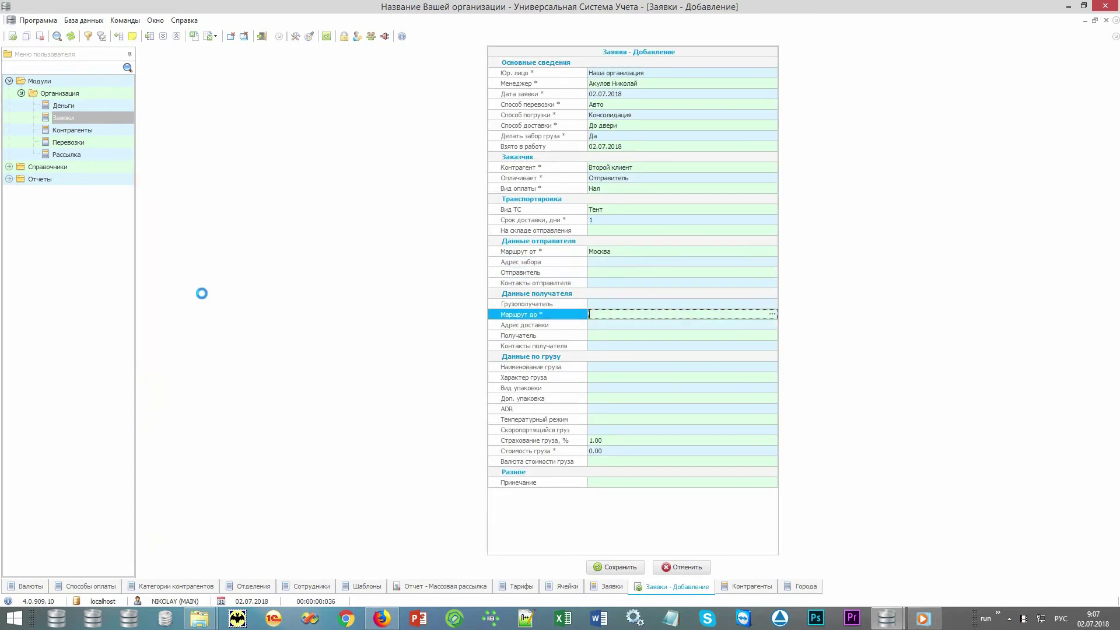
{"action": "key", "text": "Up"}
{"action": "type", "text": "с"}
{"action": "key", "text": "Return"}
Step: Set the cargo to Печенье, nature Продукты питания, packaged in Коробки
{"action": "left_click", "coordinate": [693, 369]}
{"action": "left_click", "coordinate": [772, 366]}
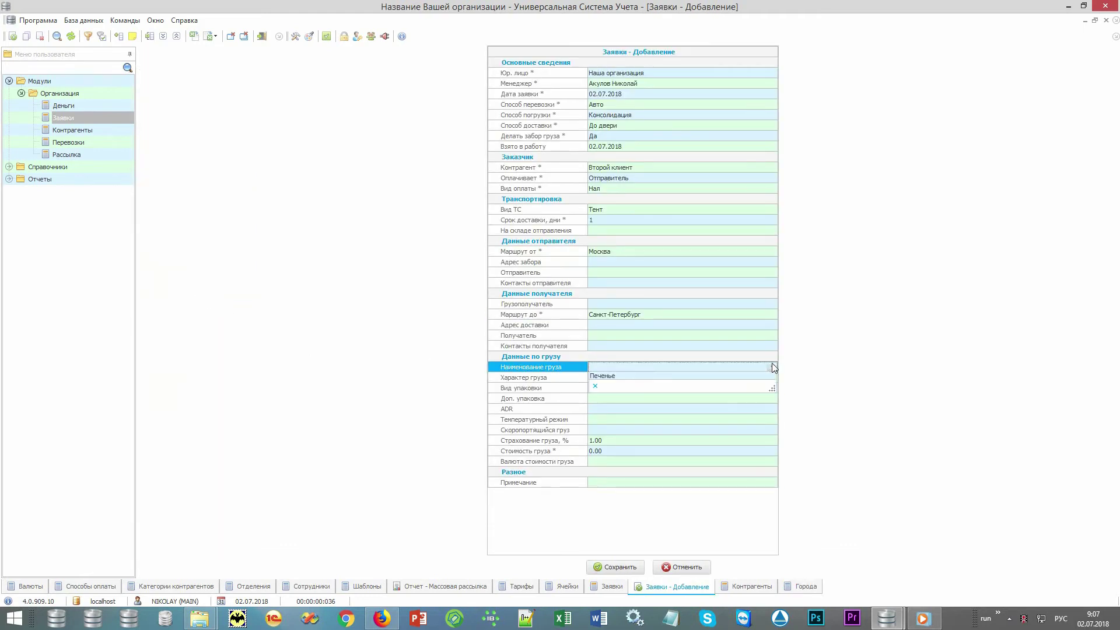
{"action": "left_click", "coordinate": [762, 377]}
{"action": "left_click", "coordinate": [770, 377]}
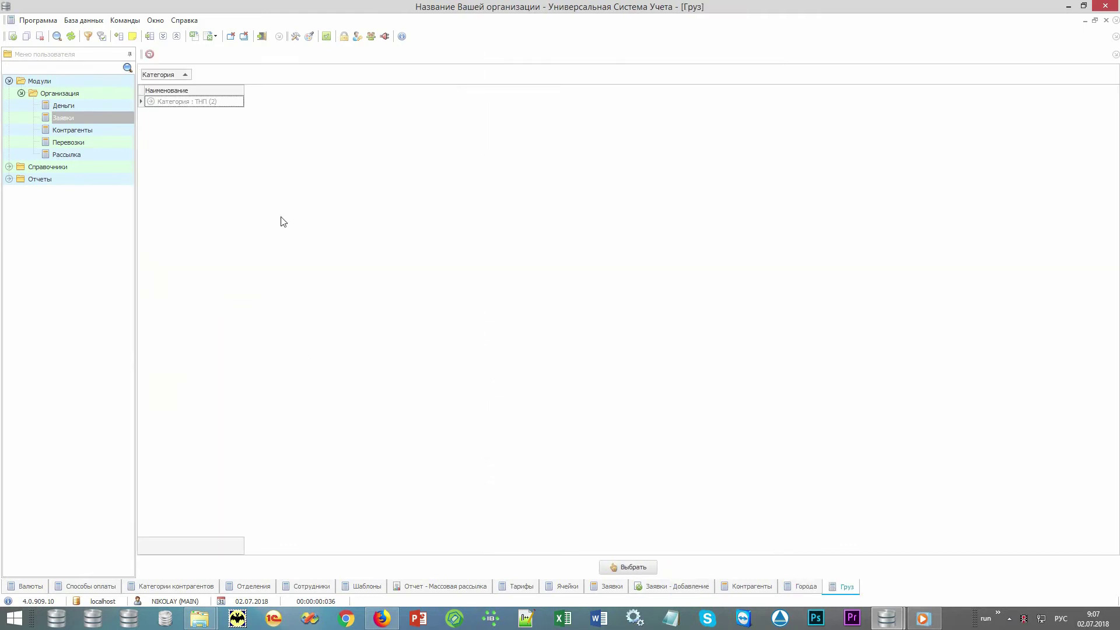
{"action": "double_click", "coordinate": [225, 122]}
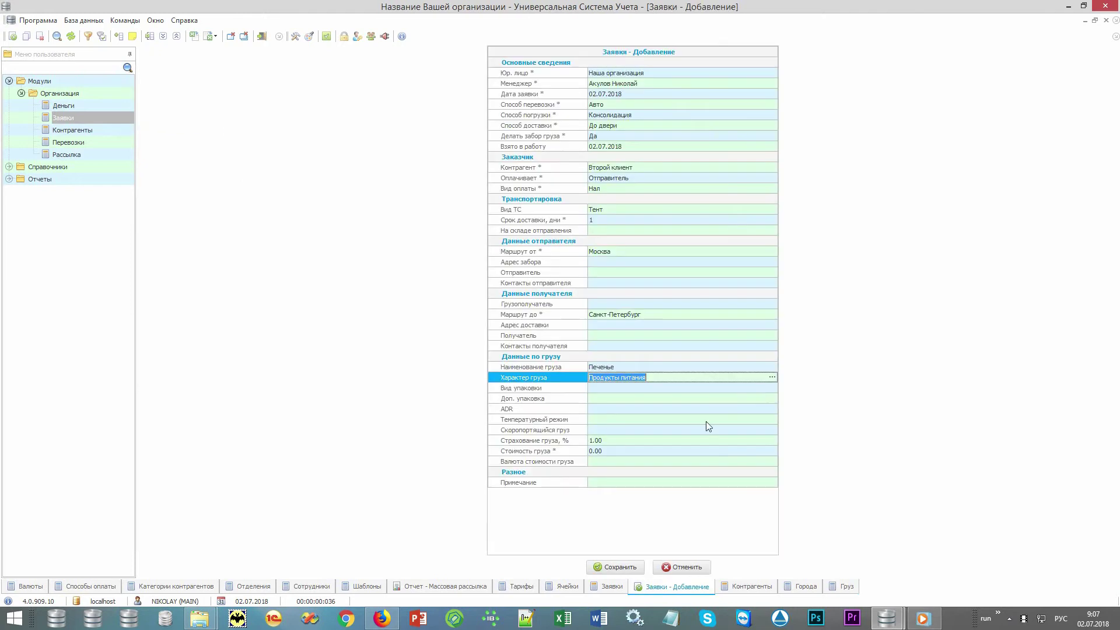
{"action": "left_click", "coordinate": [771, 387]}
{"action": "left_click", "coordinate": [752, 399]}
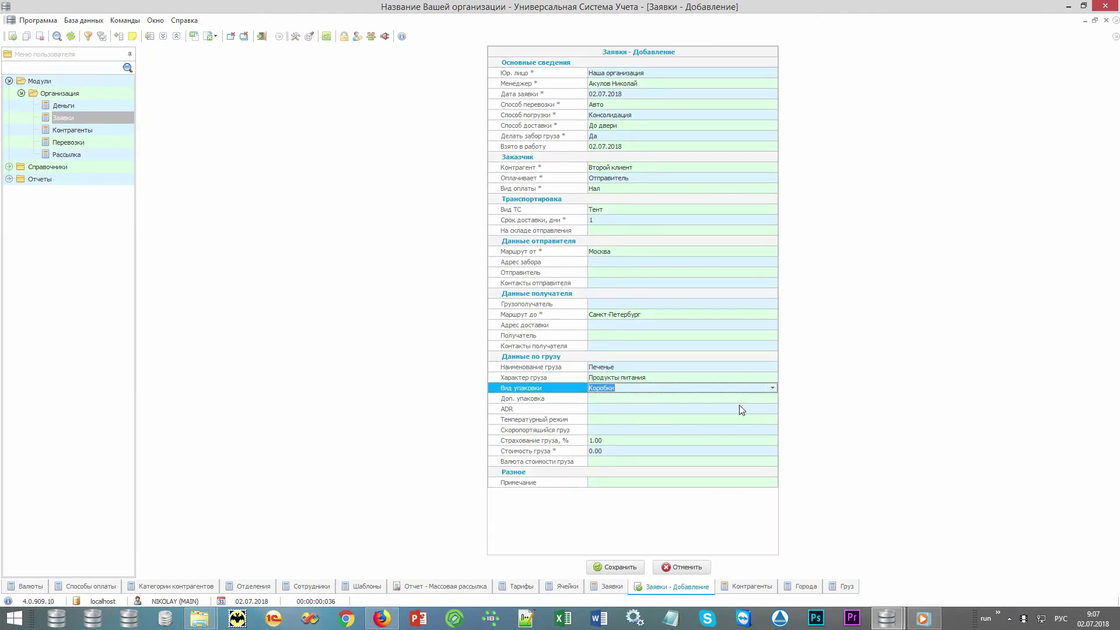
Step: Enter a cargo value of 100 RUB
{"action": "left_click", "coordinate": [698, 451]}
{"action": "type", "text": "100000"}
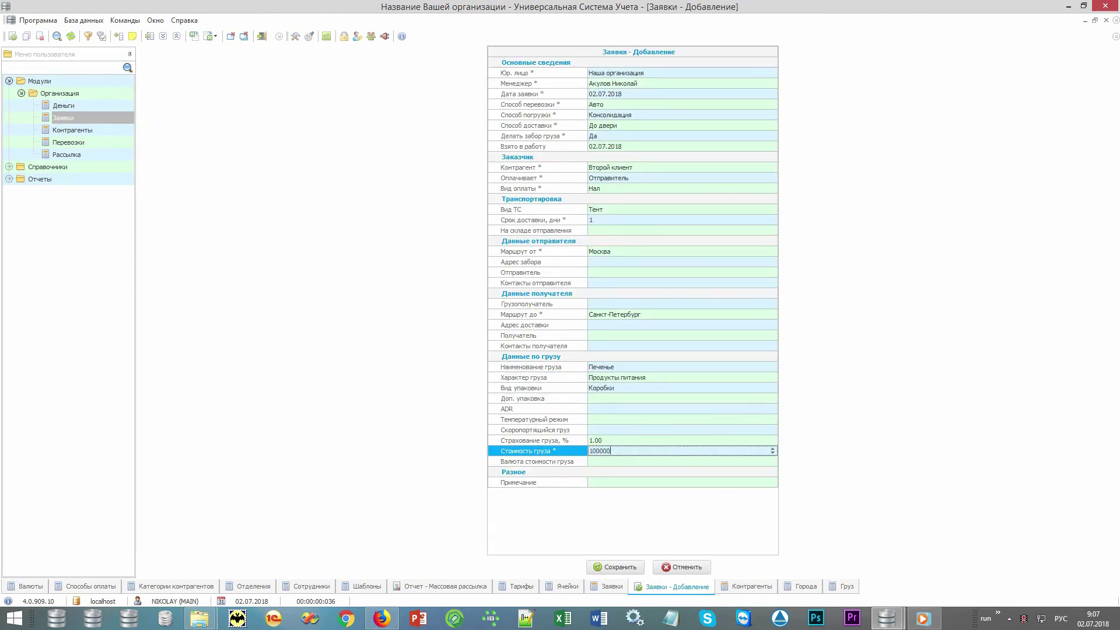
{"action": "left_click", "coordinate": [700, 458]}
{"action": "key", "text": "Down"}
{"action": "key", "text": "Return"}
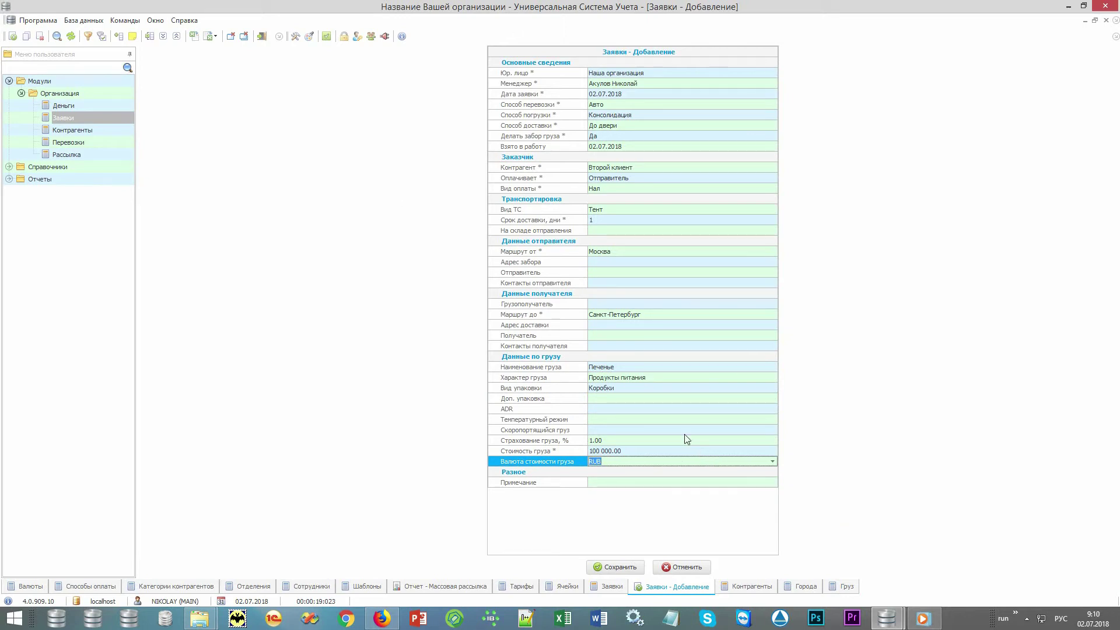
Step: Set the pickup address to Еще адрес забора and pick the sender contact and phone
{"action": "left_click", "coordinate": [772, 261]}
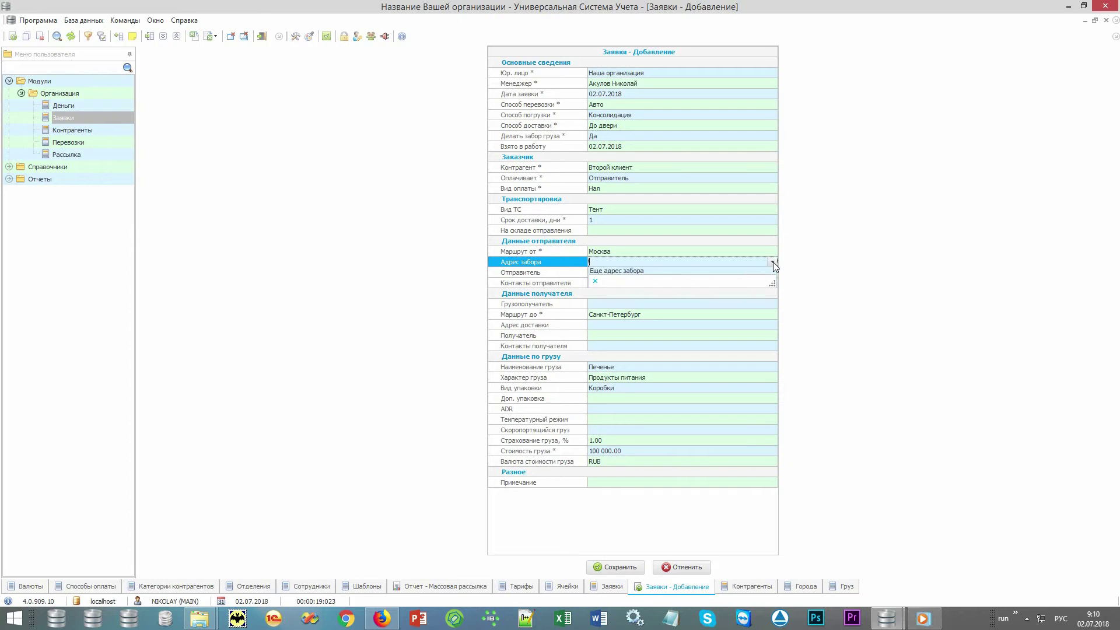
{"action": "left_click", "coordinate": [761, 271]}
{"action": "left_click", "coordinate": [773, 272]}
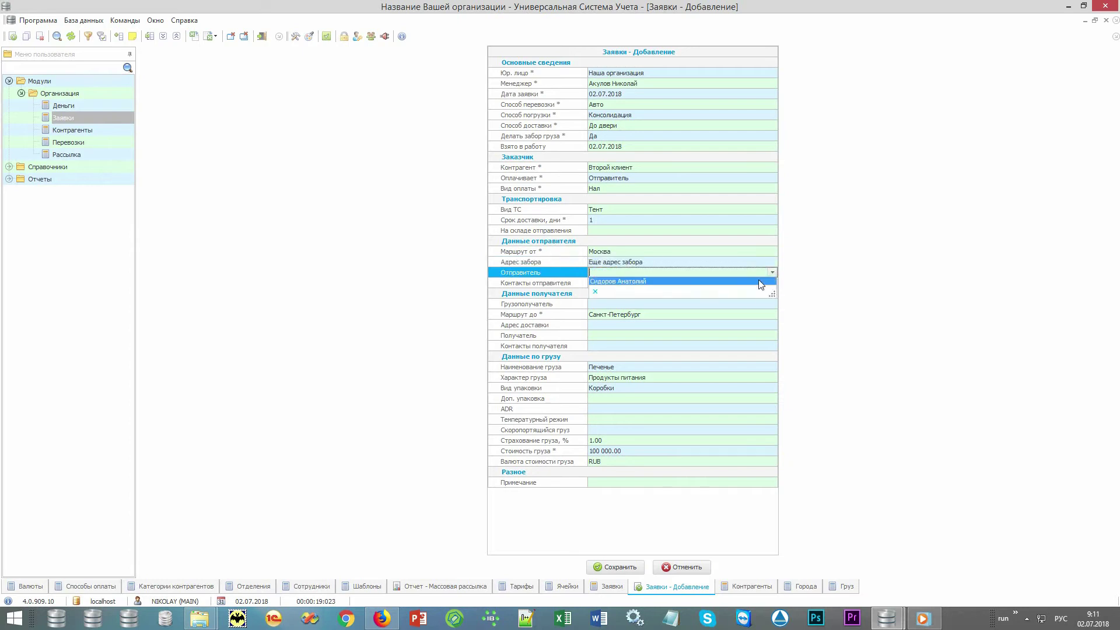
{"action": "left_click", "coordinate": [758, 281]}
{"action": "left_click", "coordinate": [769, 284]}
{"action": "left_click", "coordinate": [762, 293]}
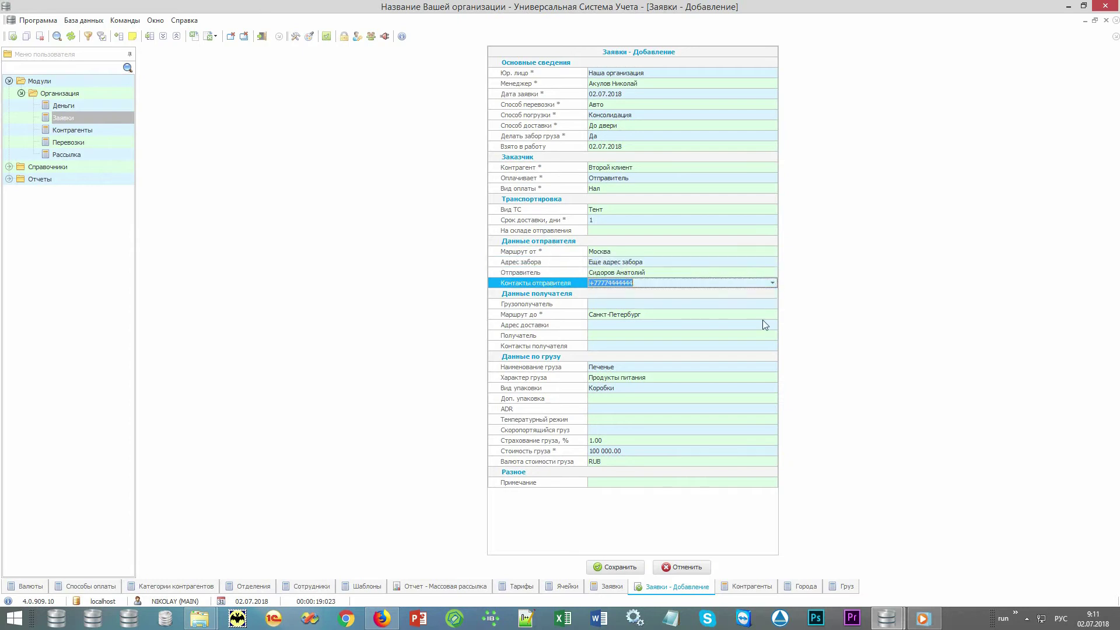
Step: Set the delivery address to Еще адрес доставки and pick the recipient and recipient's phone
{"action": "left_click", "coordinate": [769, 326]}
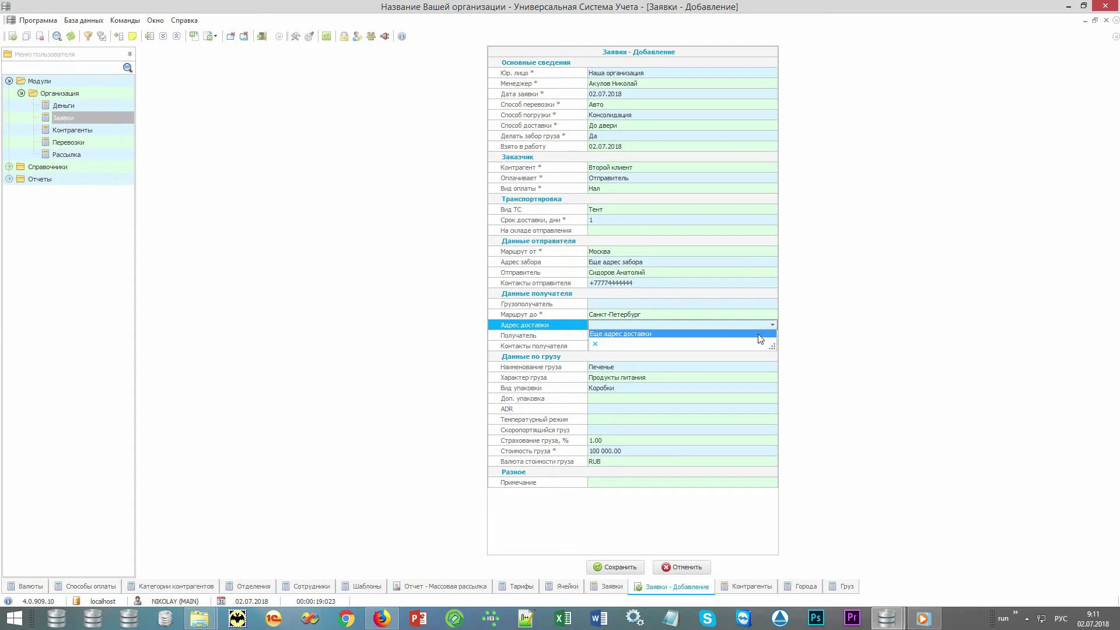
{"action": "left_click", "coordinate": [758, 336]}
{"action": "left_click", "coordinate": [755, 336]}
{"action": "left_click", "coordinate": [772, 336]}
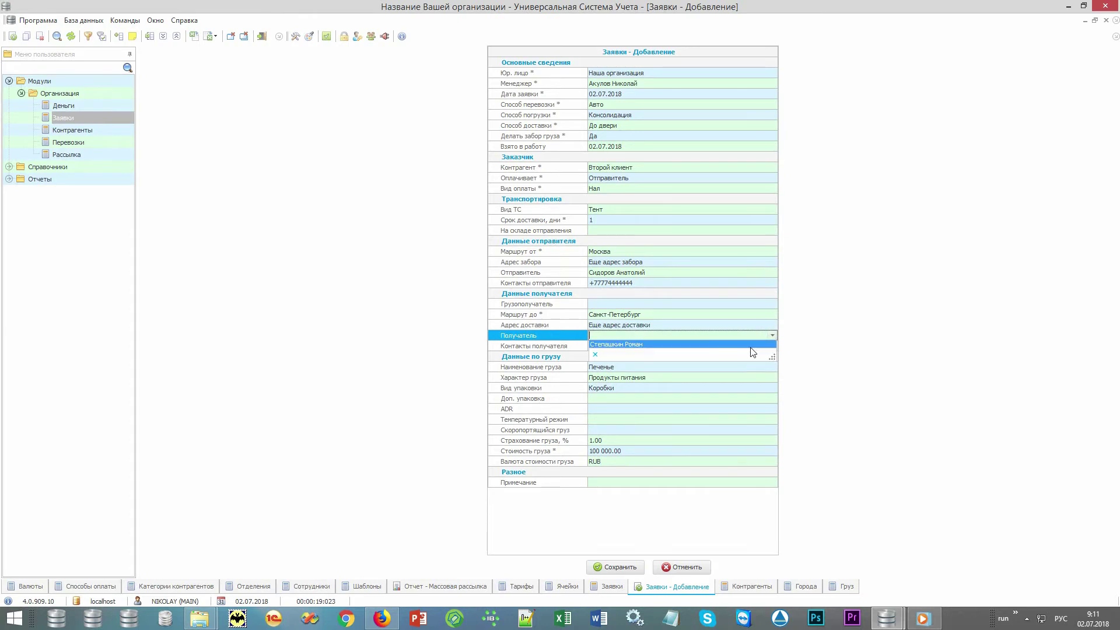
{"action": "left_click", "coordinate": [757, 349]}
{"action": "left_click", "coordinate": [762, 347]}
{"action": "left_click", "coordinate": [772, 346]}
{"action": "left_click", "coordinate": [756, 354]}
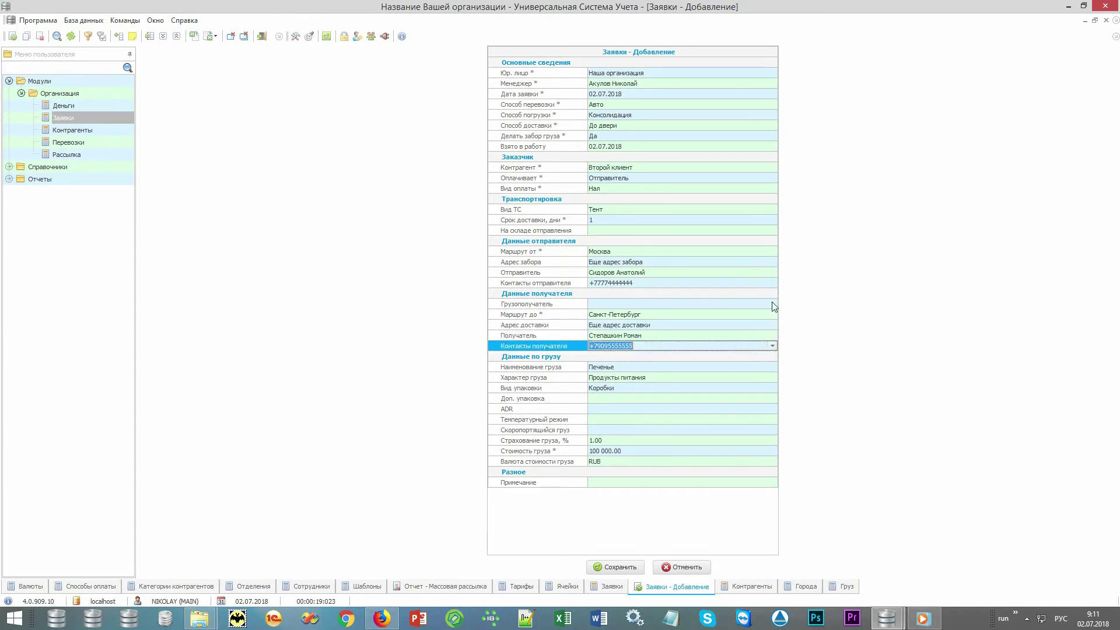
{"action": "left_click", "coordinate": [772, 303]}
Step: Choose Некий перевозчик as consignee and save the request
{"action": "left_click", "coordinate": [772, 303]}
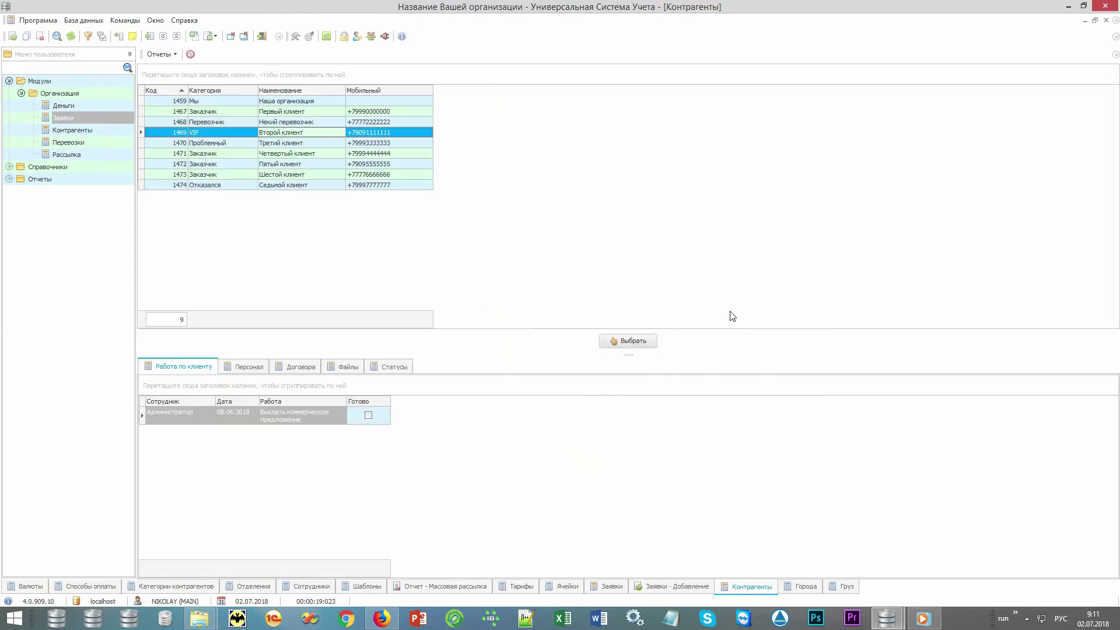
{"action": "left_click", "coordinate": [302, 122]}
{"action": "double_click", "coordinate": [302, 124]}
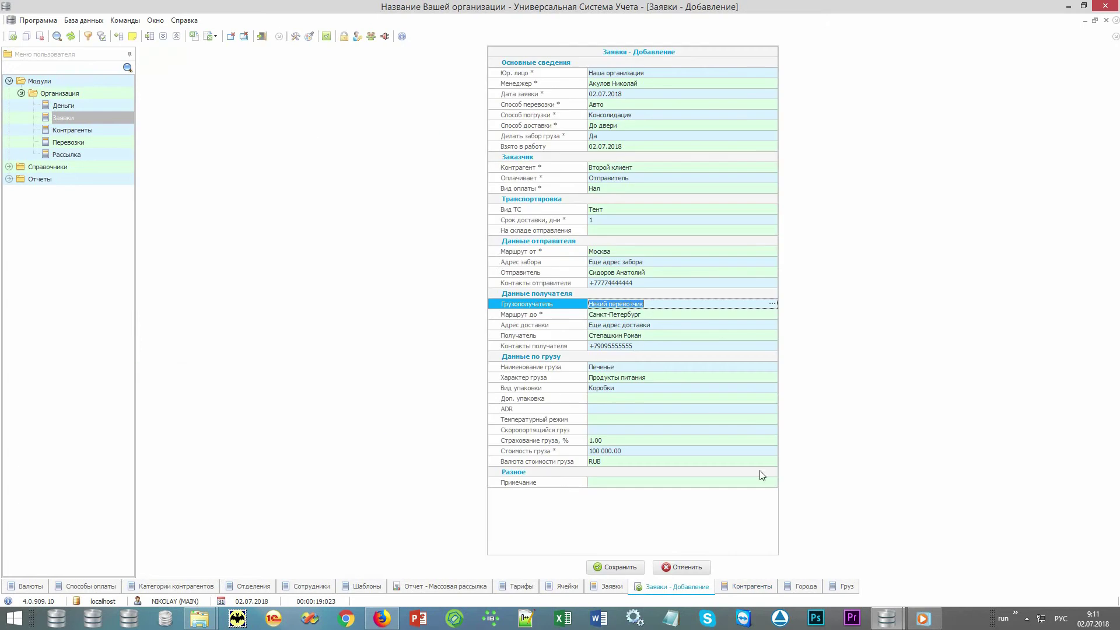
{"action": "left_click", "coordinate": [621, 568]}
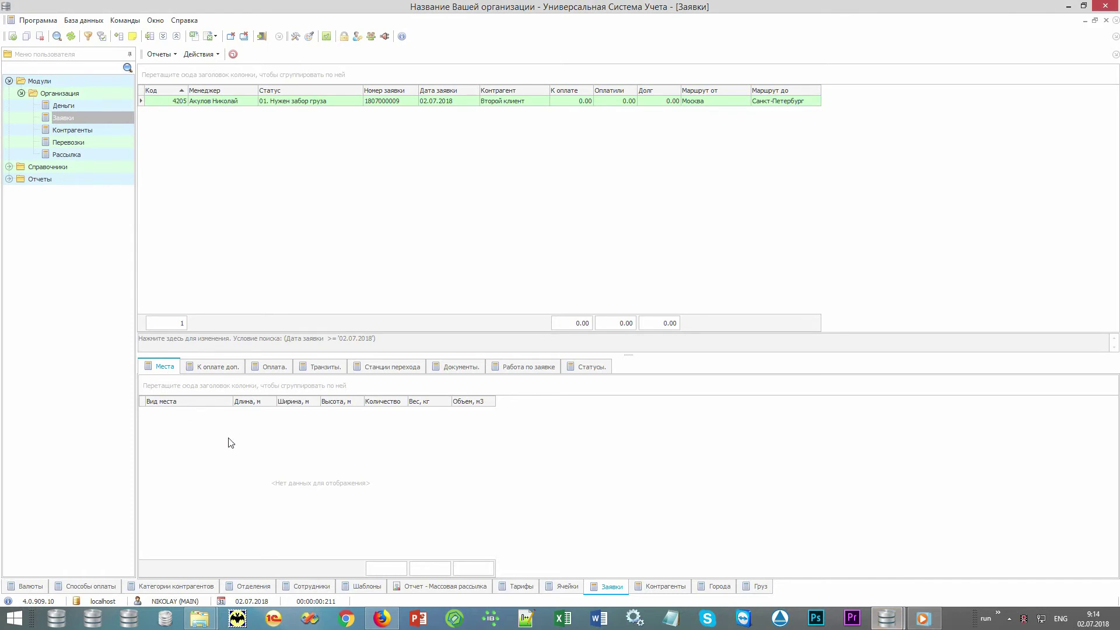
Step: Add a new cargo place of type Короб to request 4205
{"action": "right_click", "coordinate": [228, 440]}
{"action": "left_click", "coordinate": [340, 192]}
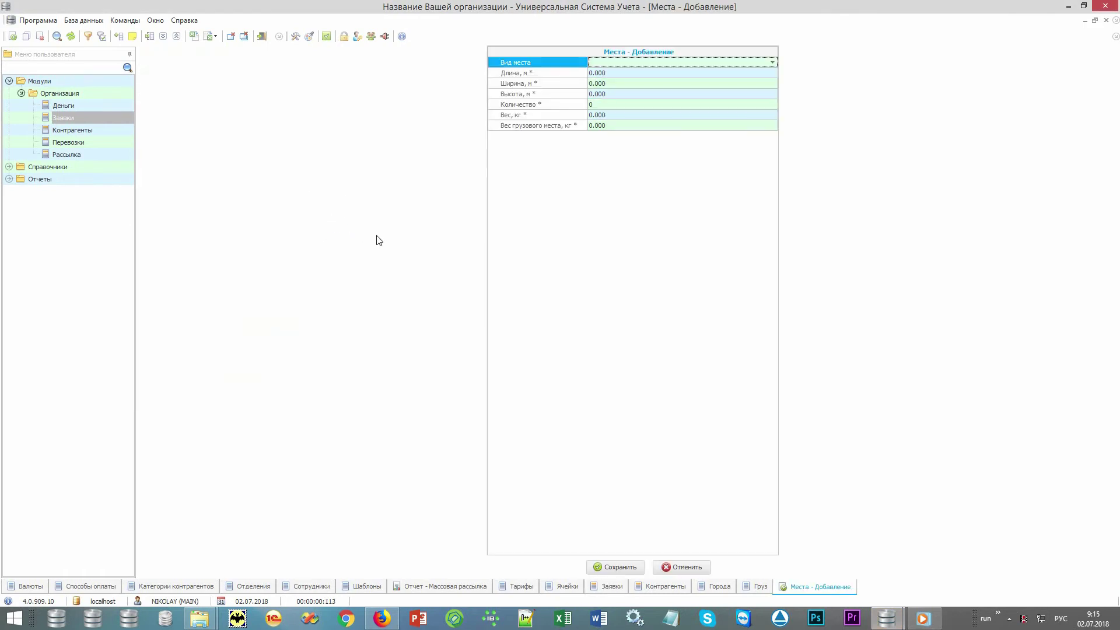
{"action": "key", "text": "alt+Down"}
{"action": "key", "text": "Down"}
{"action": "key", "text": "Return"}
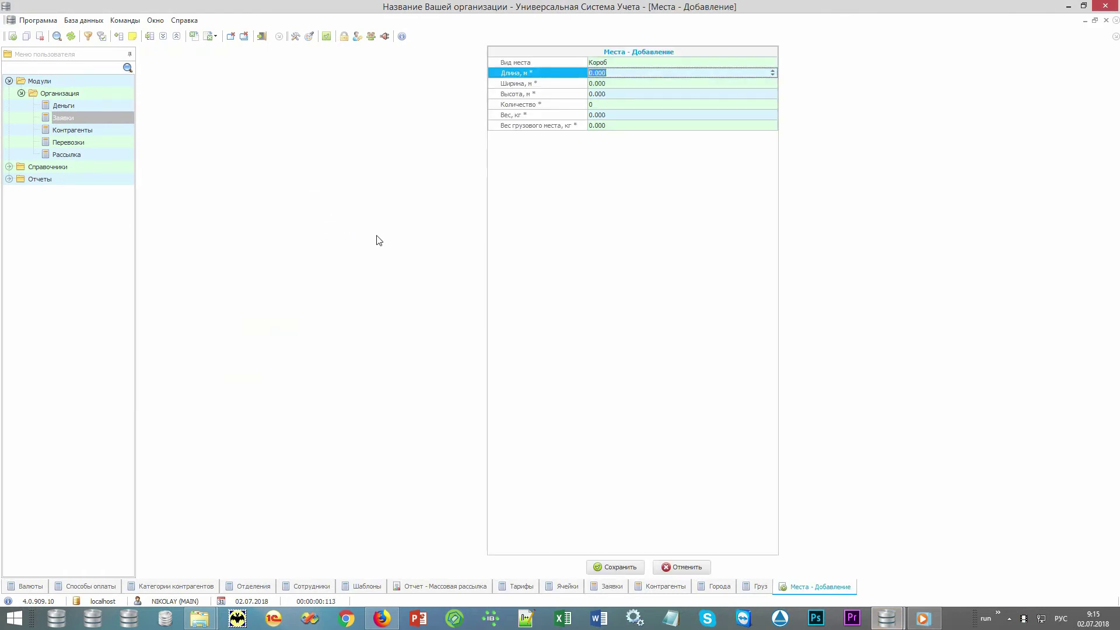
Step: Enter dimensions 1×2×1 m with quantity 17, save, and check the 17 000.00 amount due
{"action": "type", "text": "1"}
{"action": "key", "text": "Return"}
{"action": "type", "text": "2"}
{"action": "key", "text": "Return"}
{"action": "type", "text": "1"}
{"action": "key", "text": "Return"}
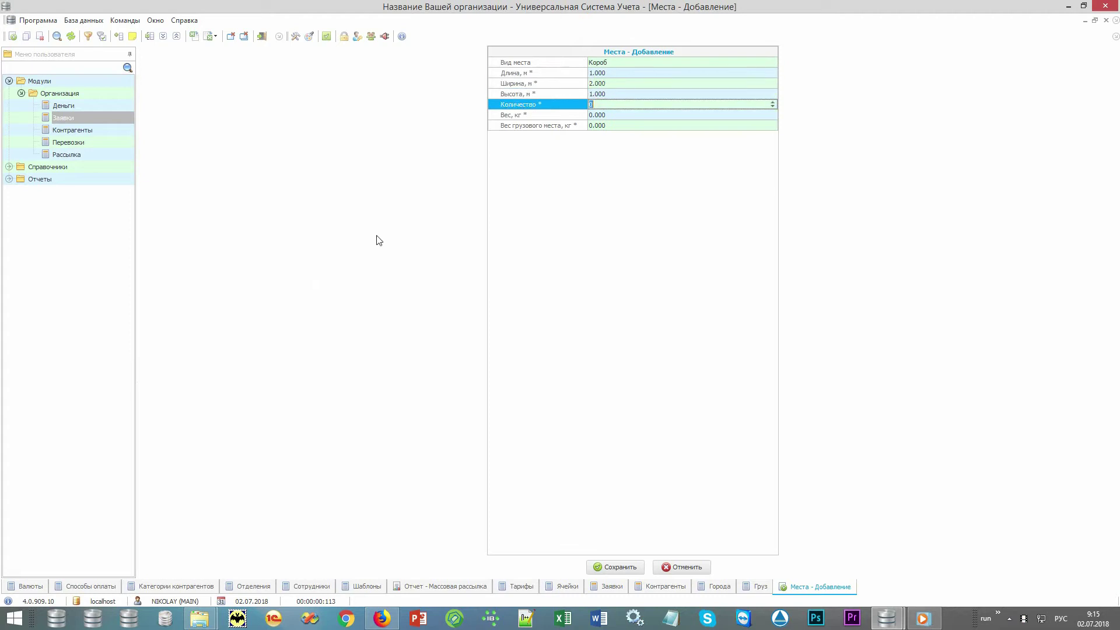
{"action": "key", "text": "Return"}
{"action": "key", "text": "Return"}
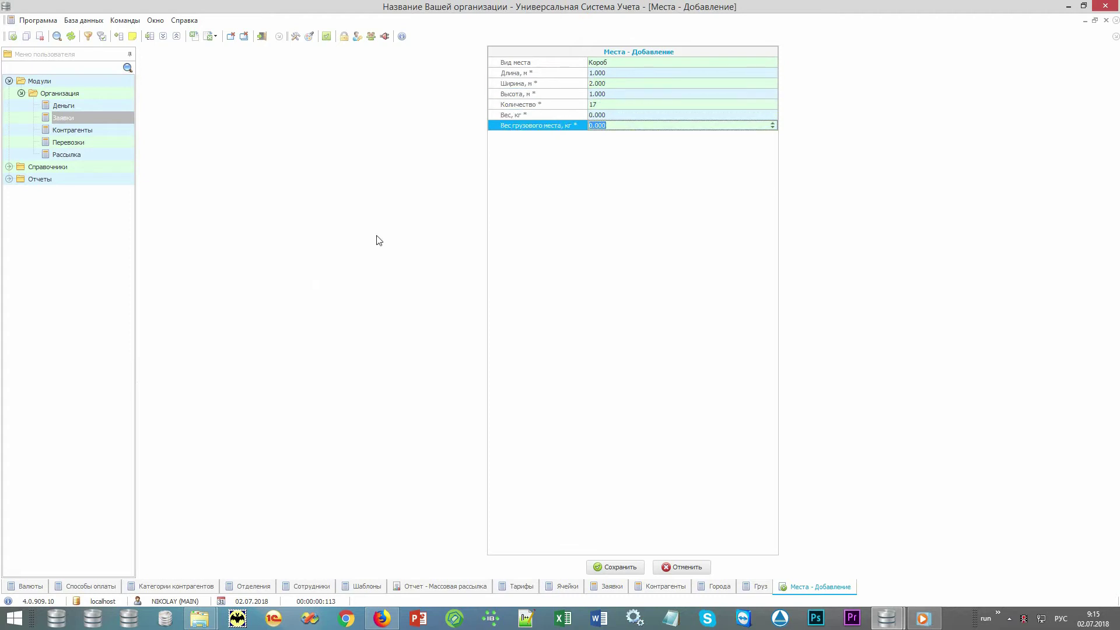
{"action": "key", "text": "Return"}
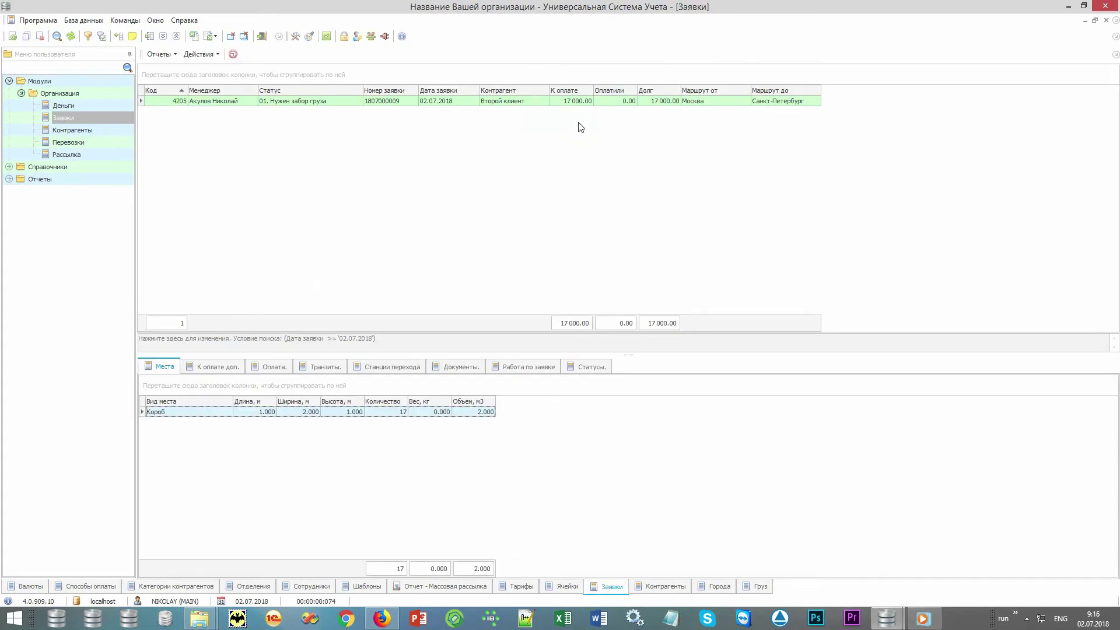
{"action": "left_click", "coordinate": [586, 104]}
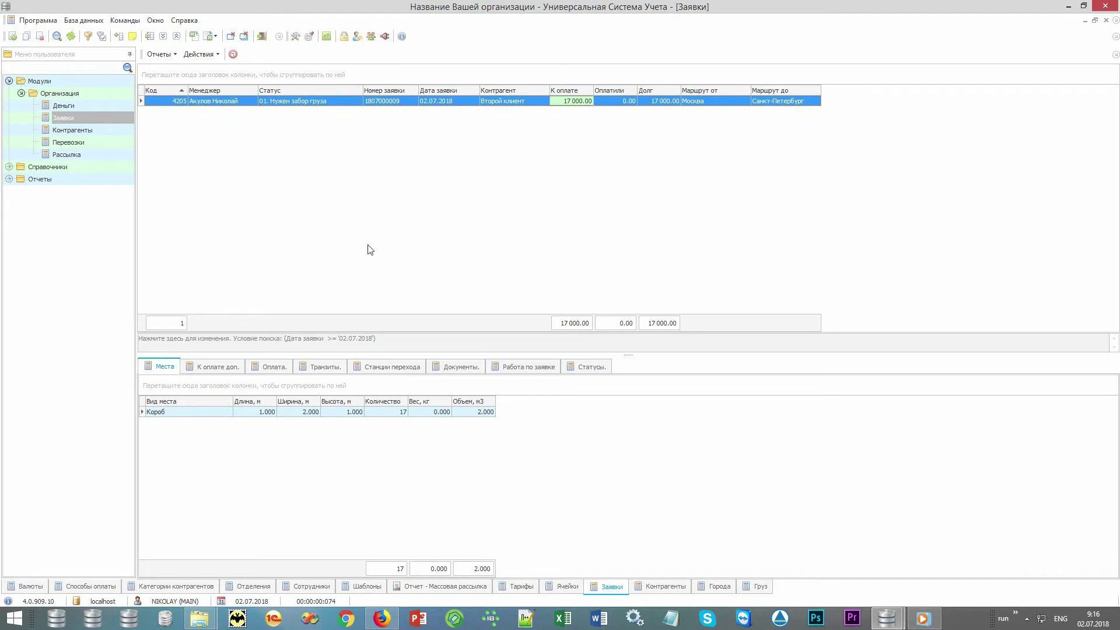
Step: Add a 3 000 Охрана extra charge to the request on the К оплате доп. tab
{"action": "left_click", "coordinate": [229, 369]}
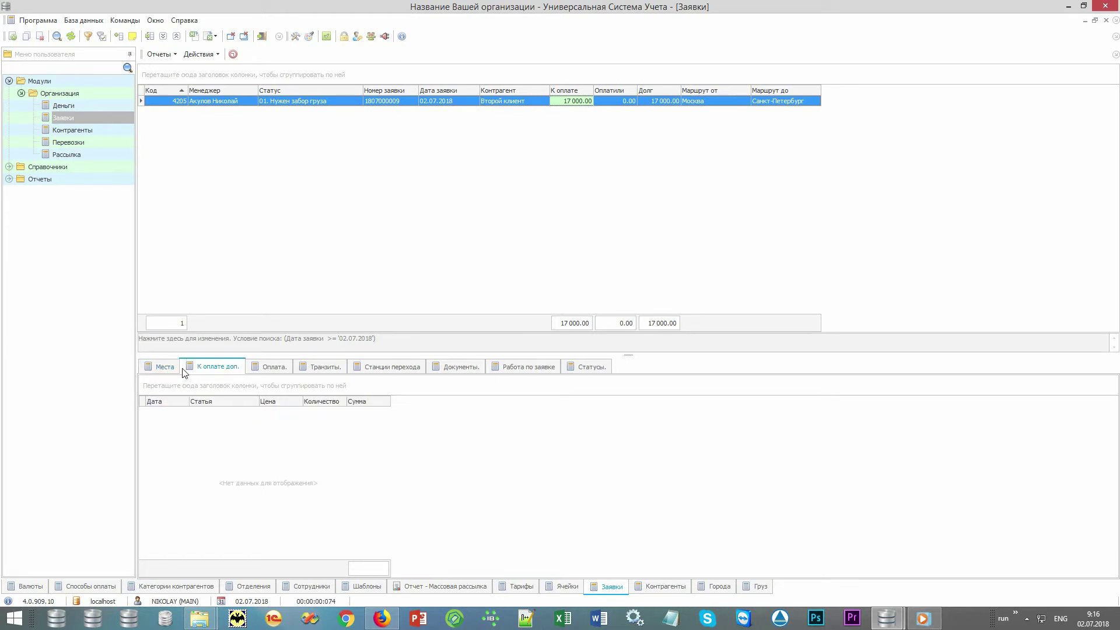
{"action": "right_click", "coordinate": [295, 467]}
{"action": "left_click", "coordinate": [372, 218]}
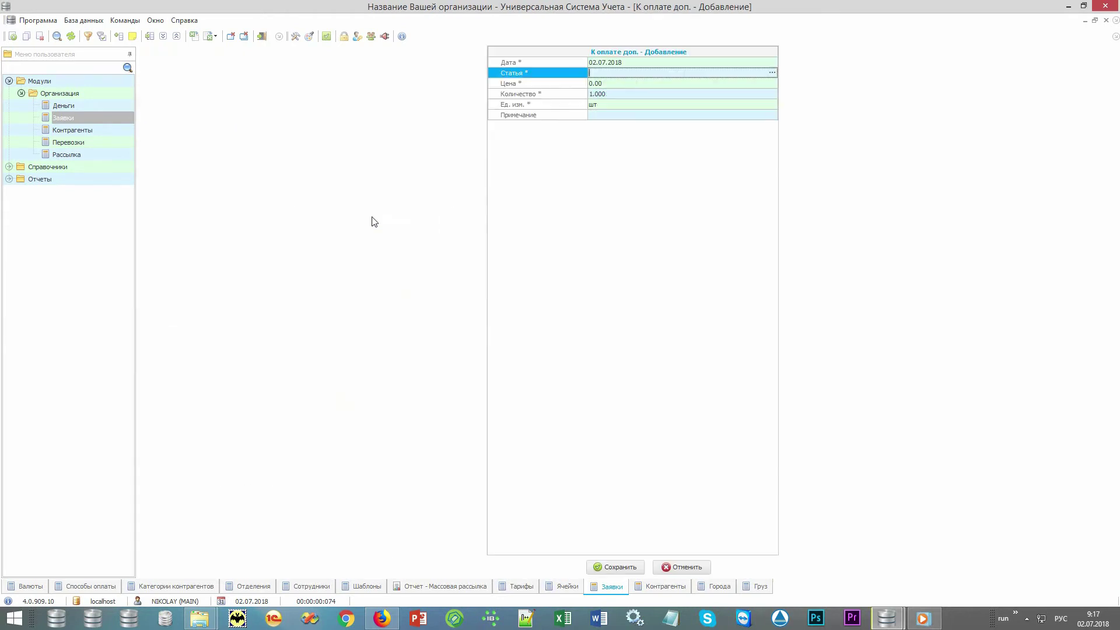
{"action": "key", "text": "Return"}
{"action": "key", "text": "Up"}
{"action": "key", "text": "Up"}
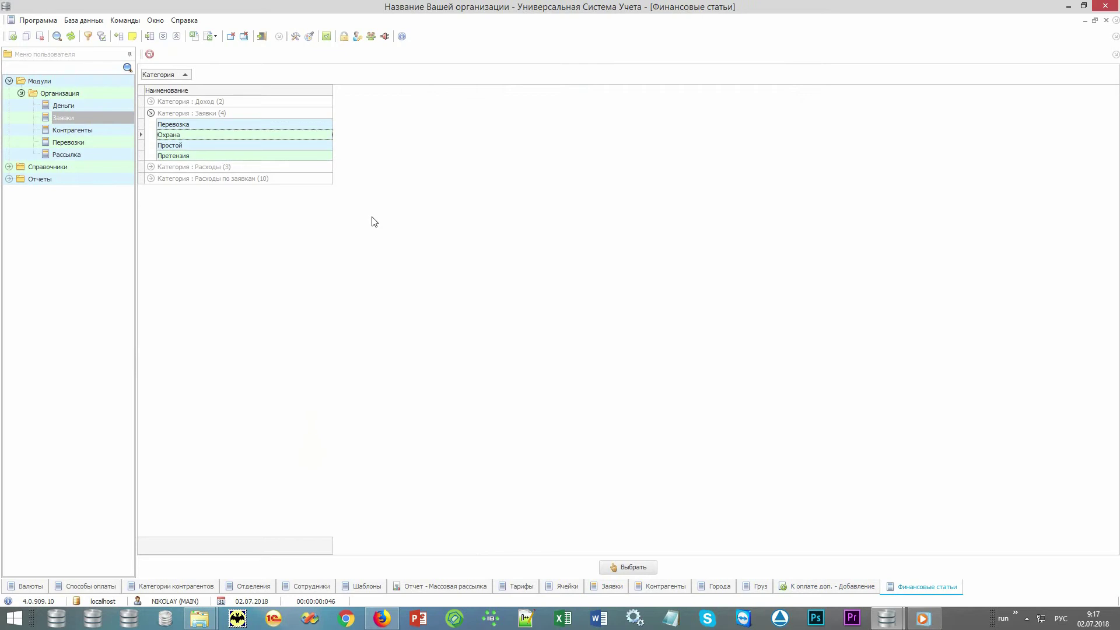
{"action": "key", "text": "Return"}
{"action": "key", "text": "Return"}
{"action": "type", "text": "3000"}
{"action": "key", "text": "ctrl+Return"}
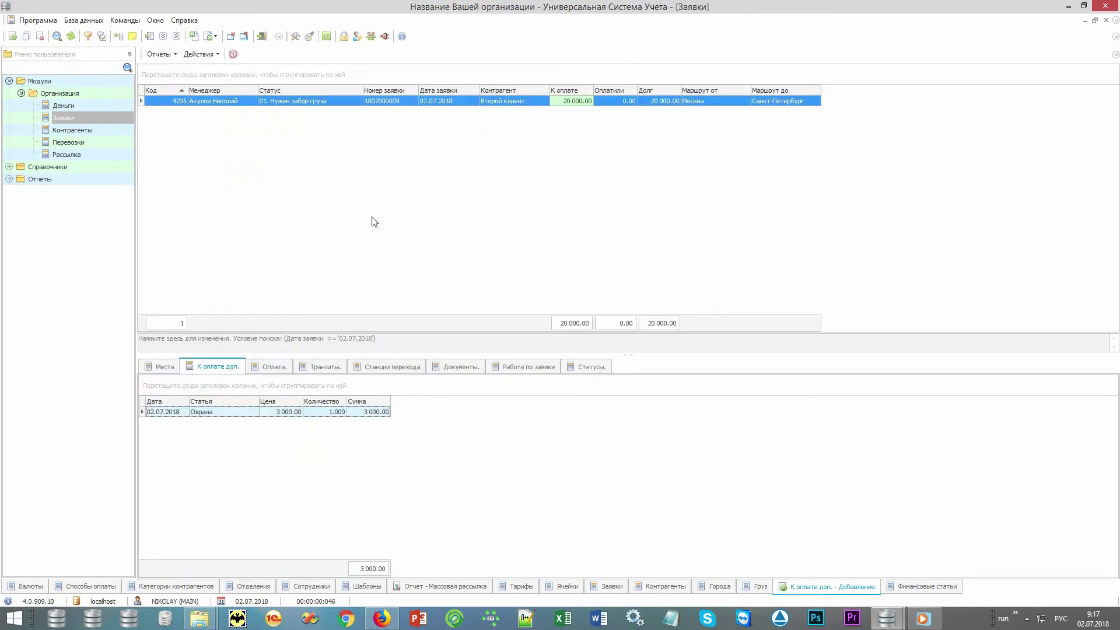
{"action": "left_click", "coordinate": [586, 104]}
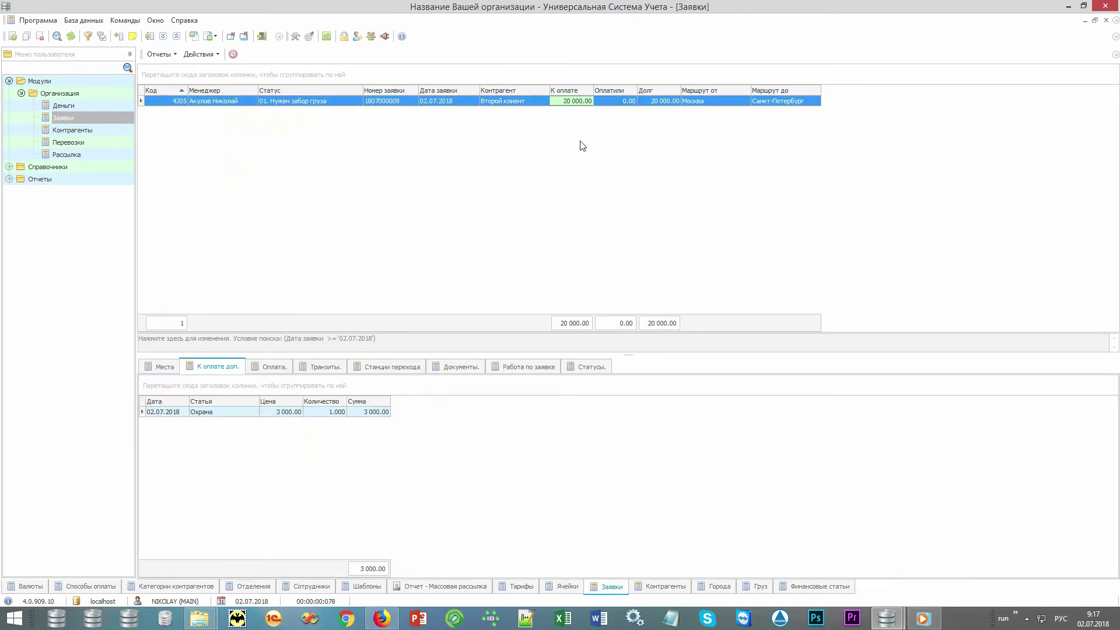
Step: Record a 20 000 payment into Касса and confirm the remaining debt is 0.00
{"action": "left_click", "coordinate": [280, 366]}
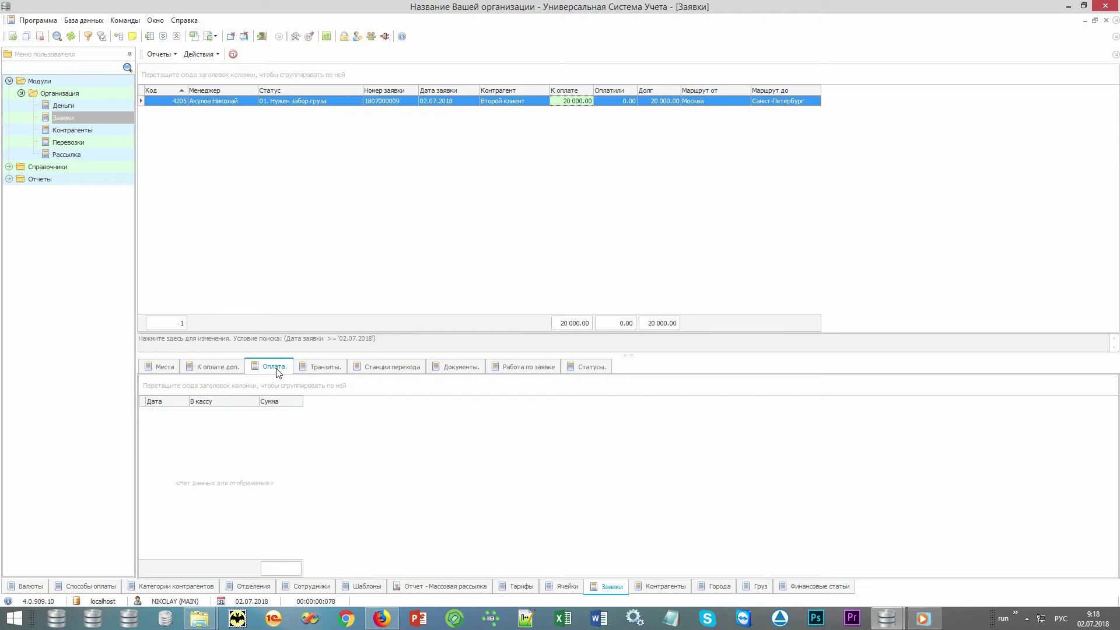
{"action": "right_click", "coordinate": [327, 502]}
{"action": "left_click", "coordinate": [396, 260]}
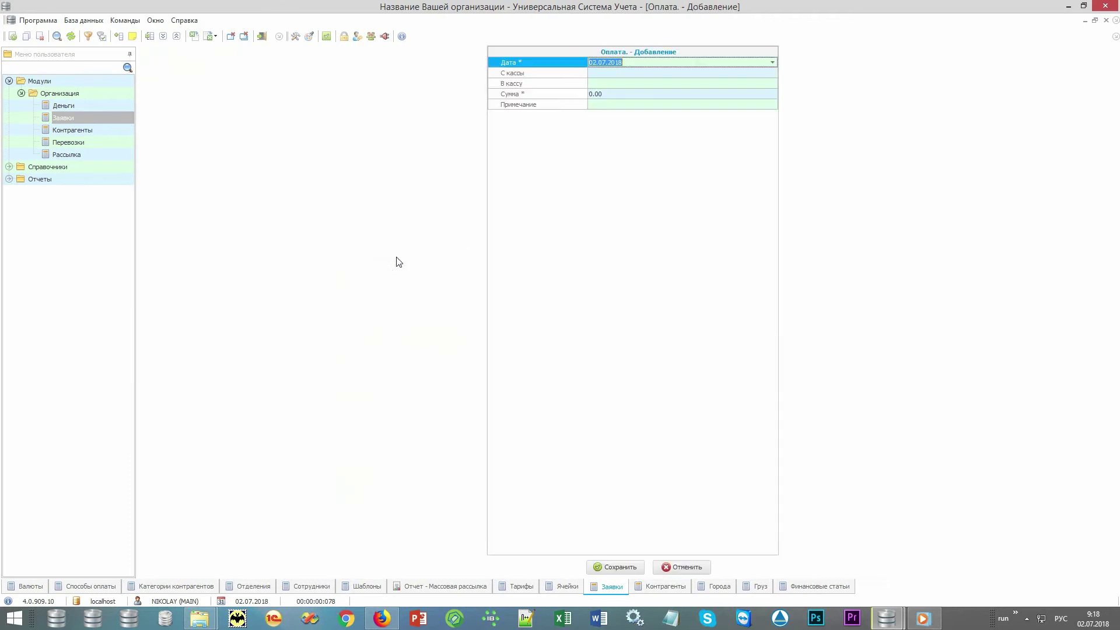
{"action": "key", "text": "alt+Down"}
{"action": "key", "text": "Return"}
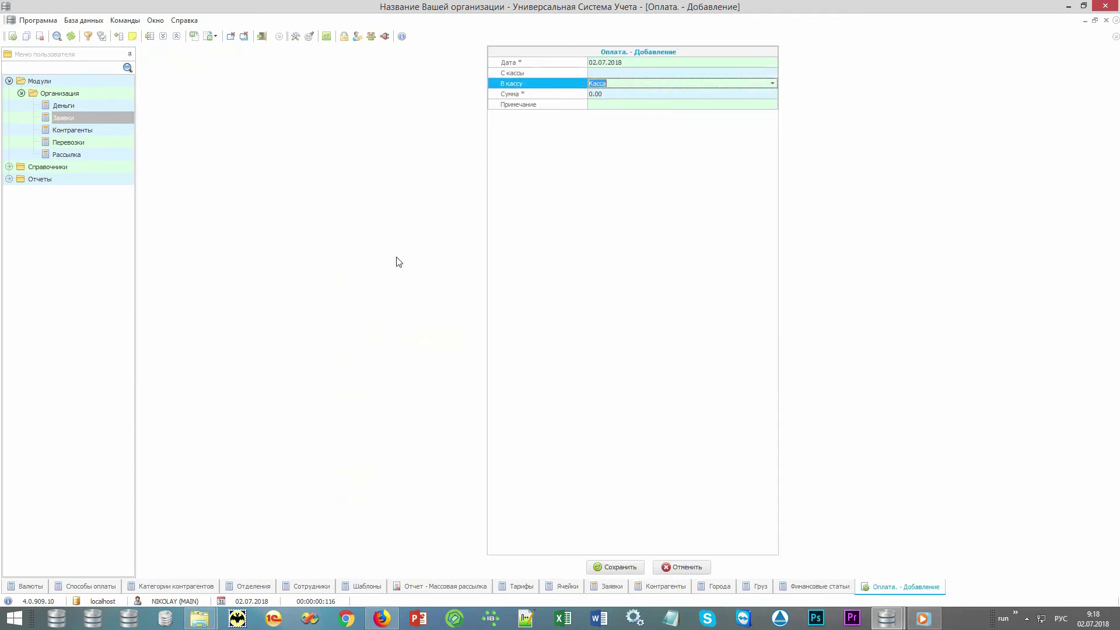
{"action": "key", "text": "Tab"}
{"action": "type", "text": "20 000"}
{"action": "key", "text": "ctrl+Return"}
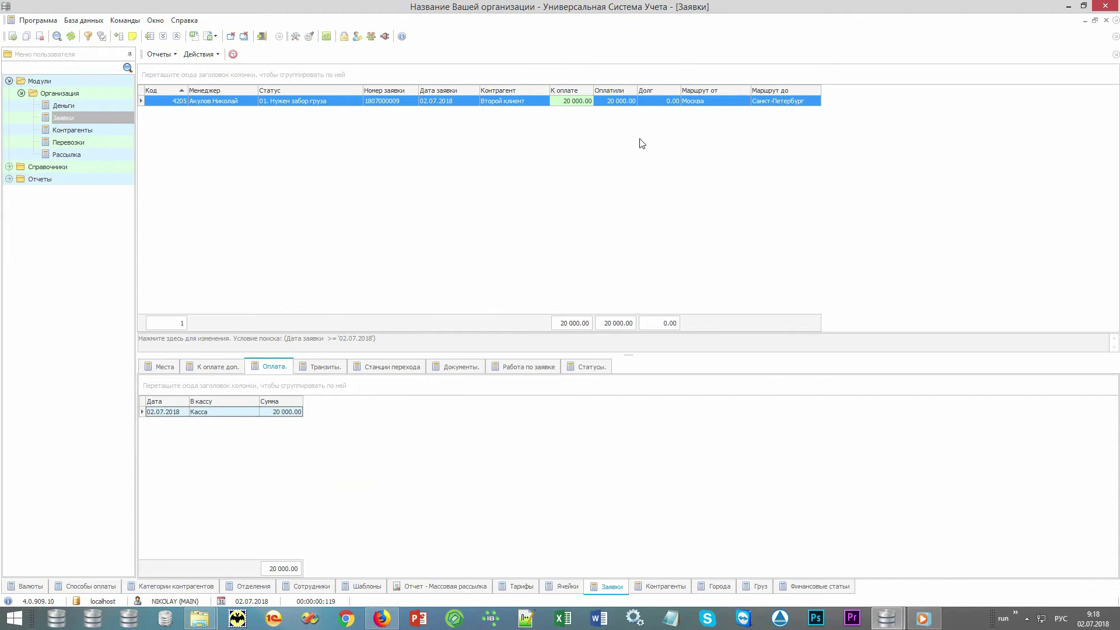
{"action": "left_click", "coordinate": [630, 103]}
{"action": "left_click", "coordinate": [650, 103]}
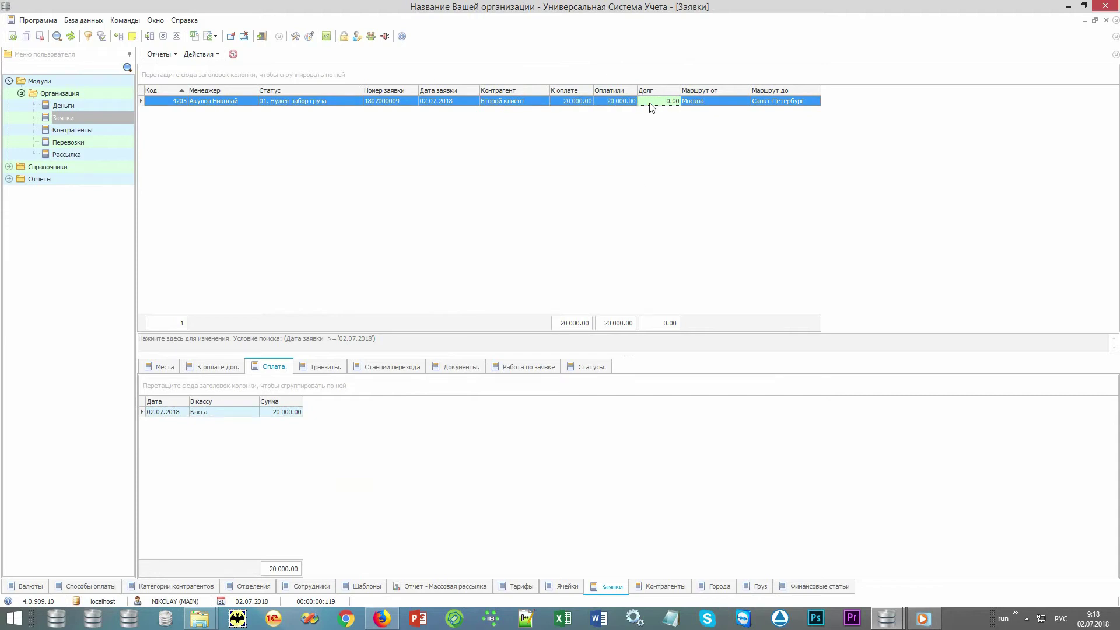
Step: Review the request's transit cities and transfer stations, then show its Документы checklist
{"action": "left_click", "coordinate": [334, 367]}
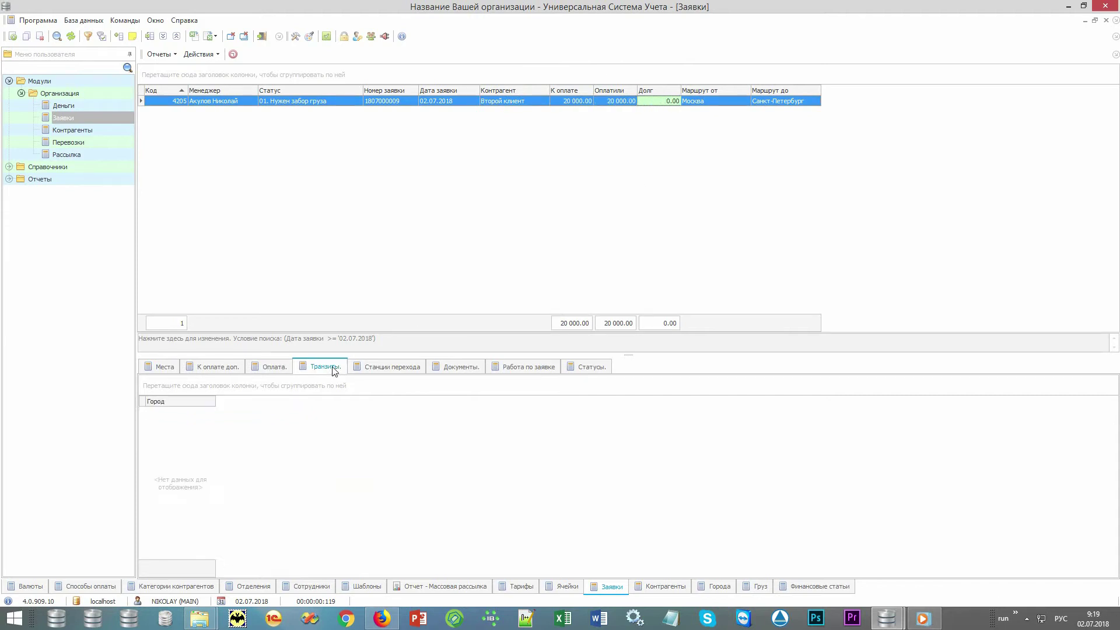
{"action": "left_click", "coordinate": [412, 371]}
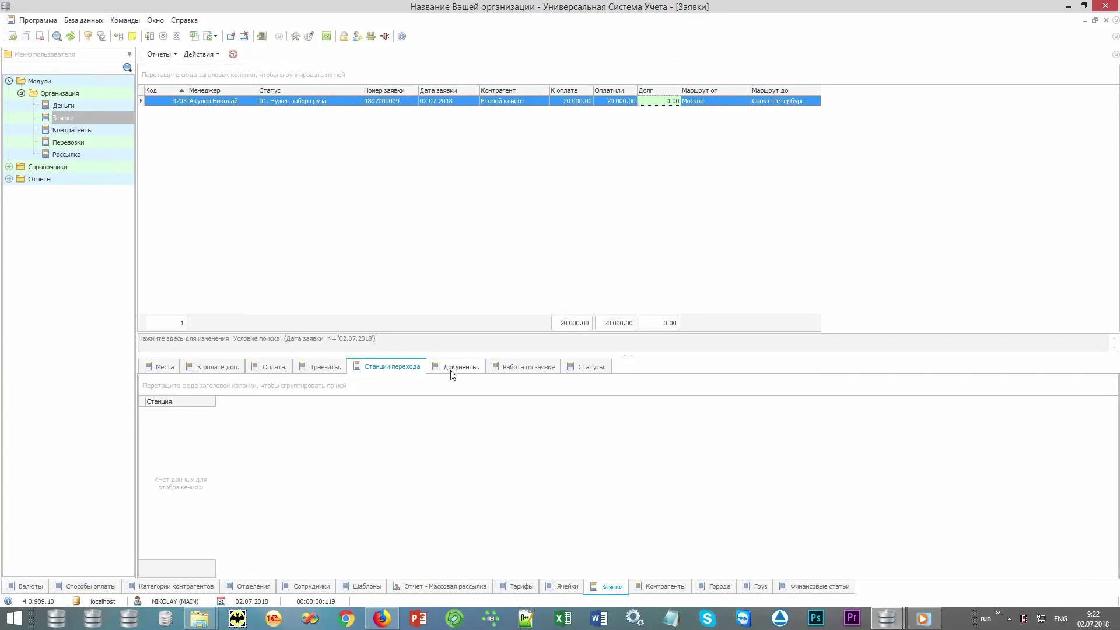
{"action": "left_click", "coordinate": [453, 369]}
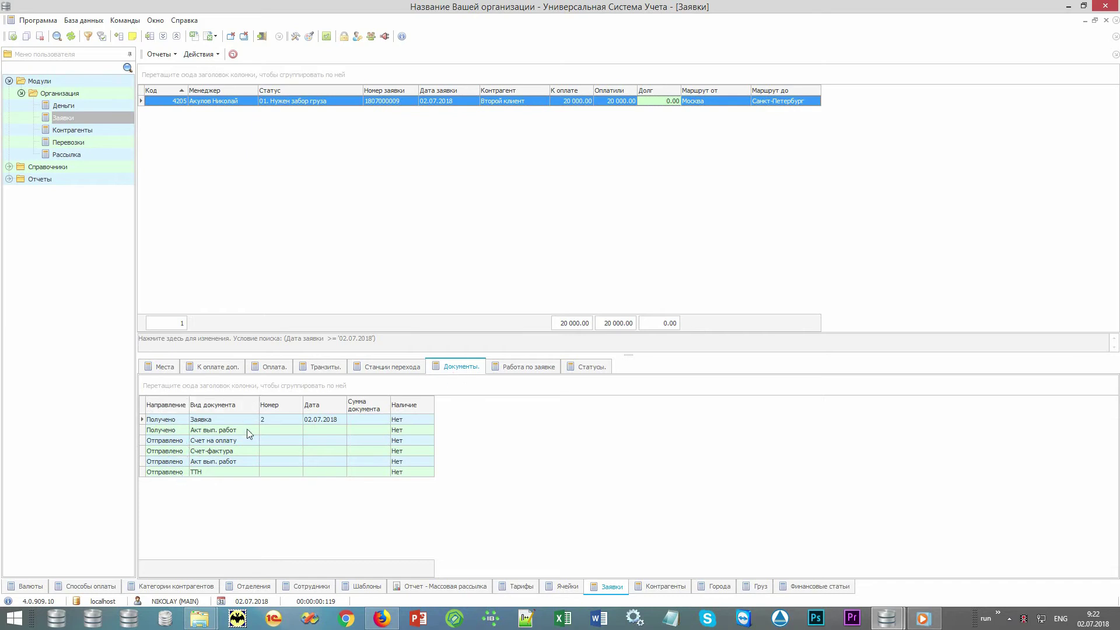
Step: Open the Заявка document record, try marking it Копия, then cancel without saving
{"action": "double_click", "coordinate": [418, 422]}
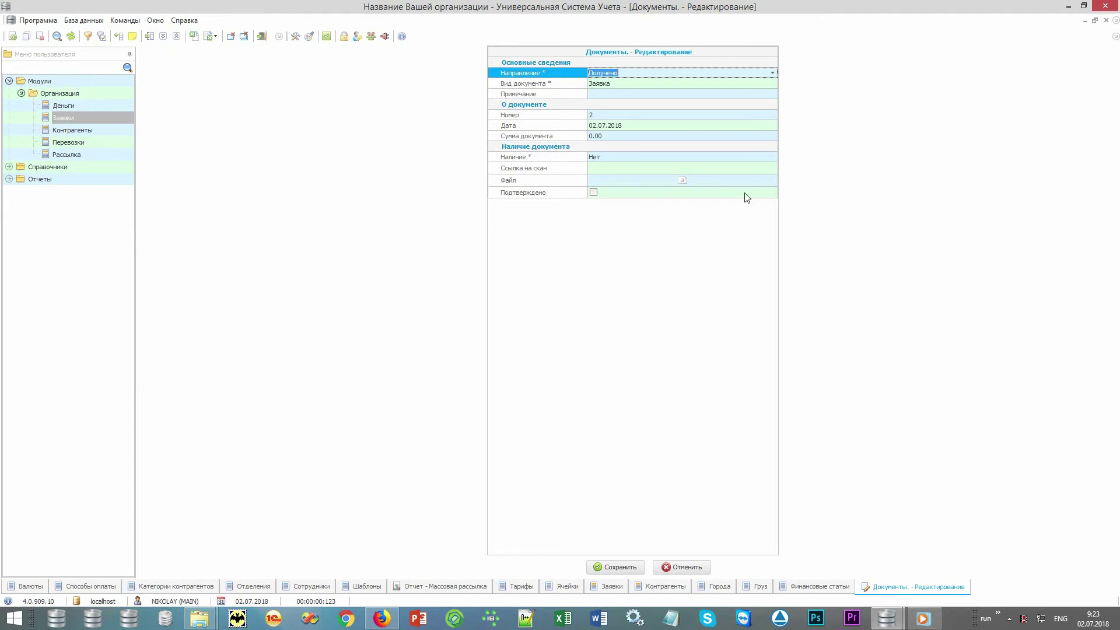
{"action": "left_click", "coordinate": [764, 159]}
{"action": "left_click", "coordinate": [771, 156]}
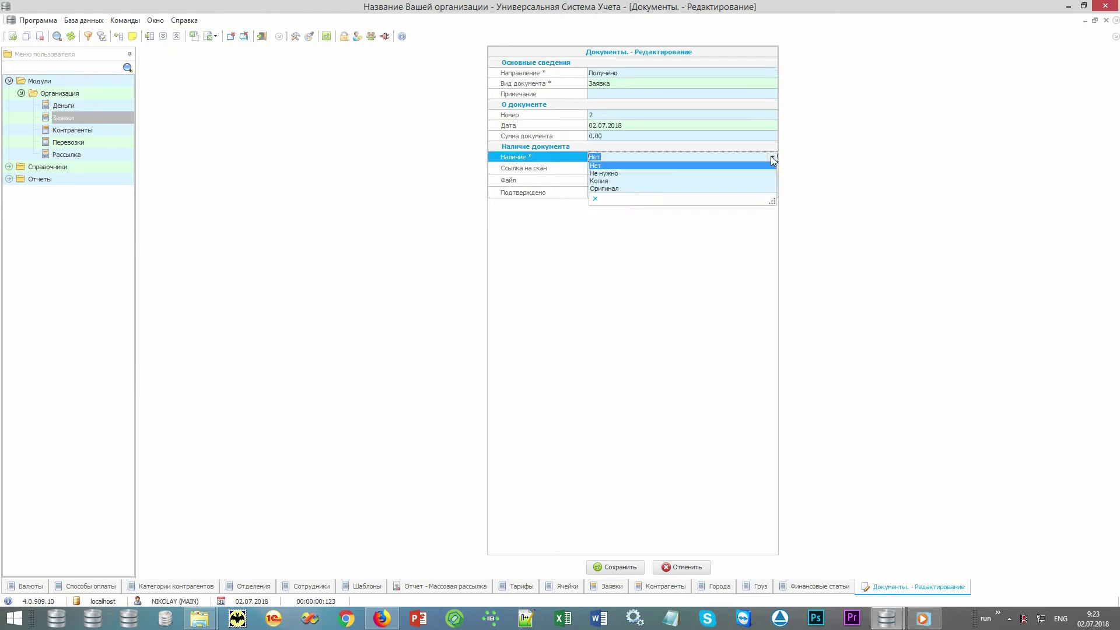
{"action": "left_click", "coordinate": [751, 180]}
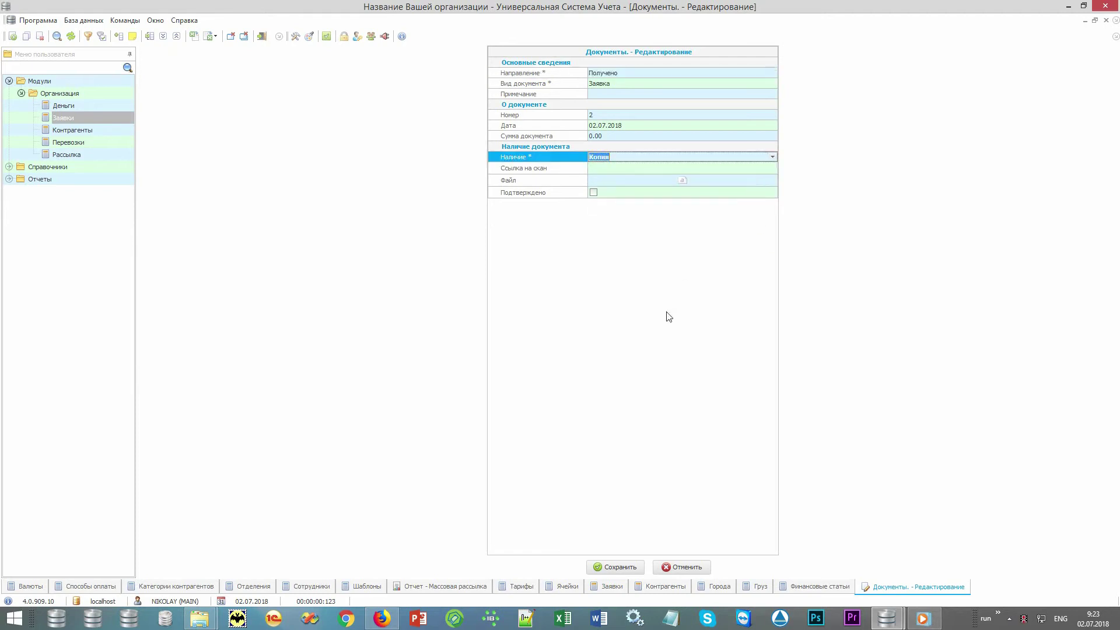
{"action": "left_click", "coordinate": [574, 173]}
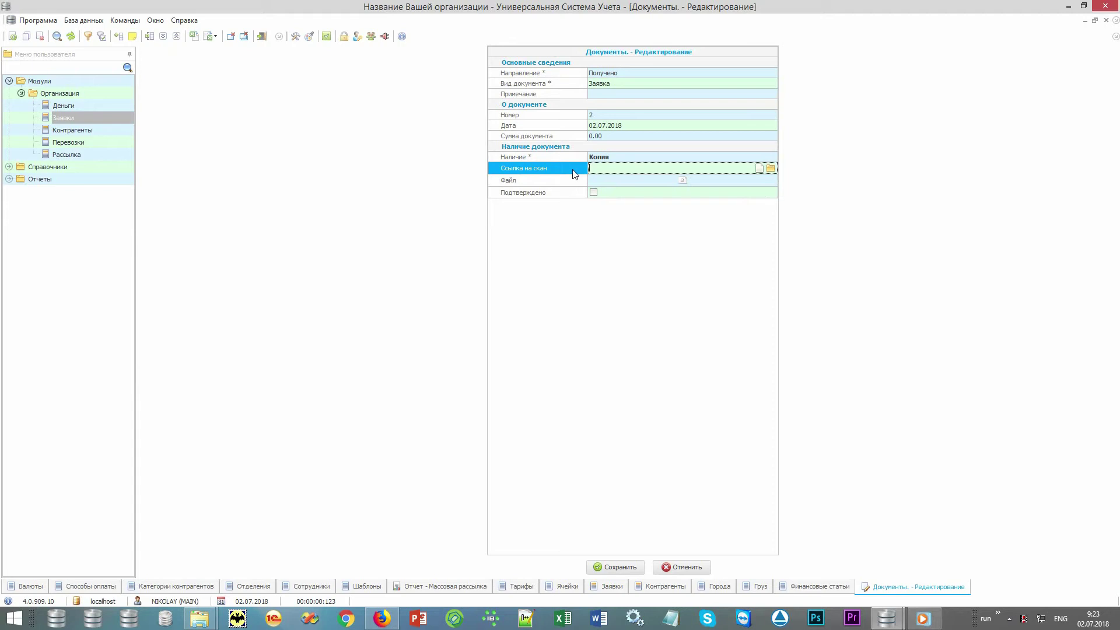
{"action": "left_click", "coordinate": [570, 182]}
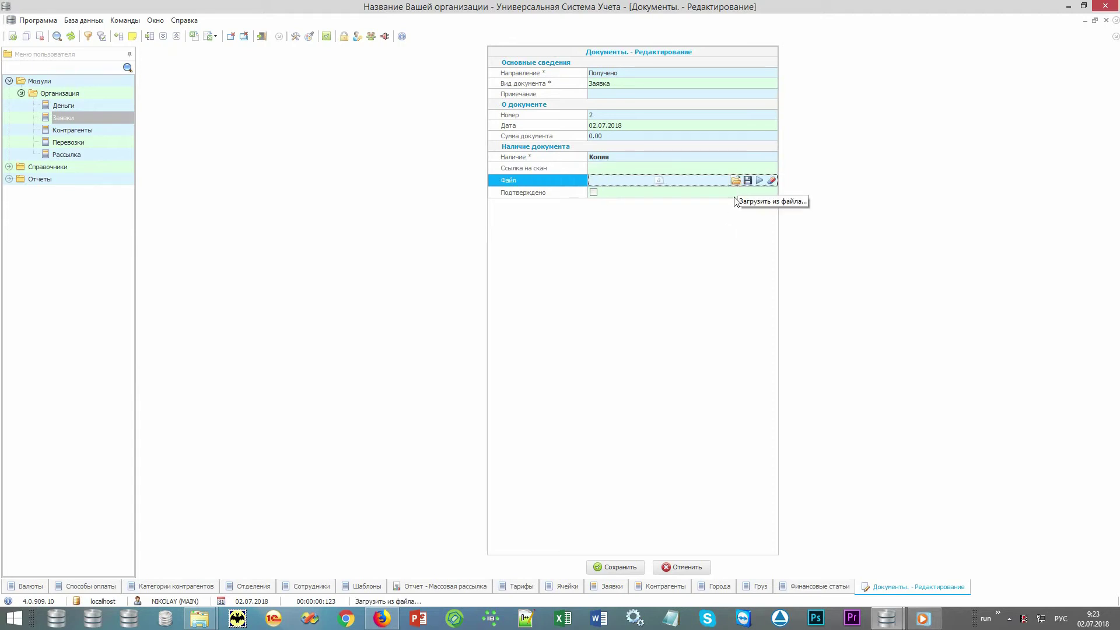
{"action": "left_click", "coordinate": [689, 567]}
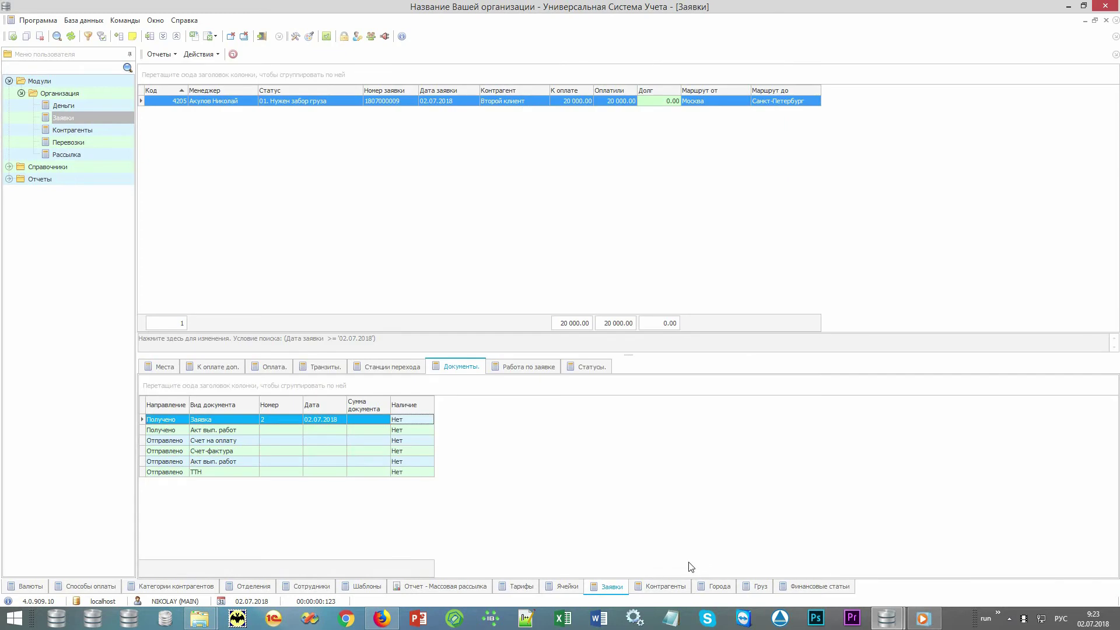
{"action": "left_click", "coordinate": [164, 54]}
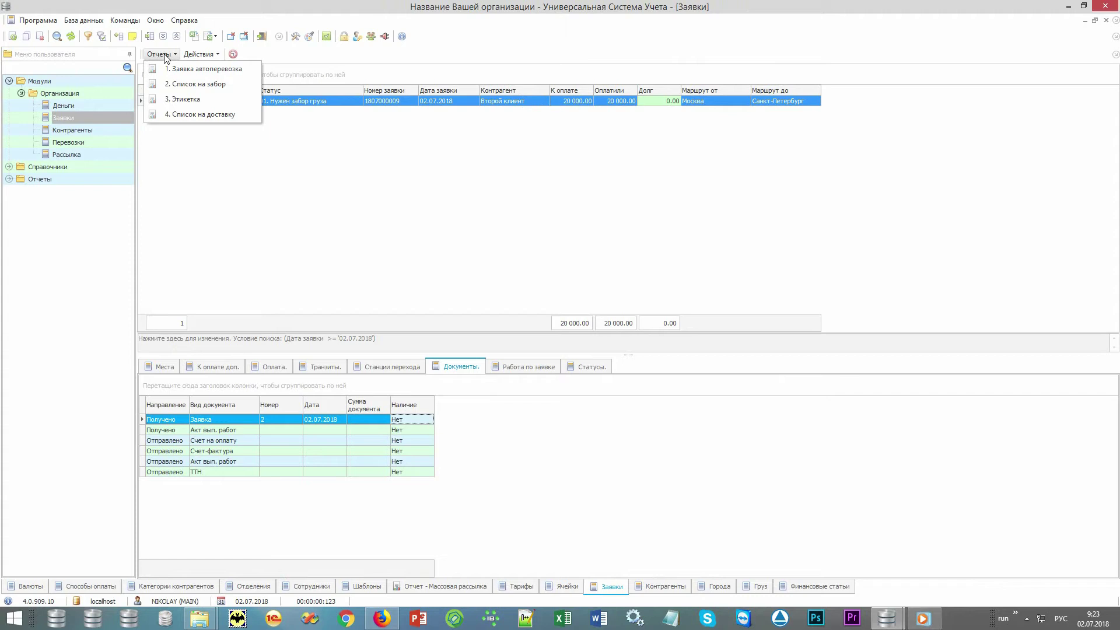
{"action": "left_click", "coordinate": [238, 76]}
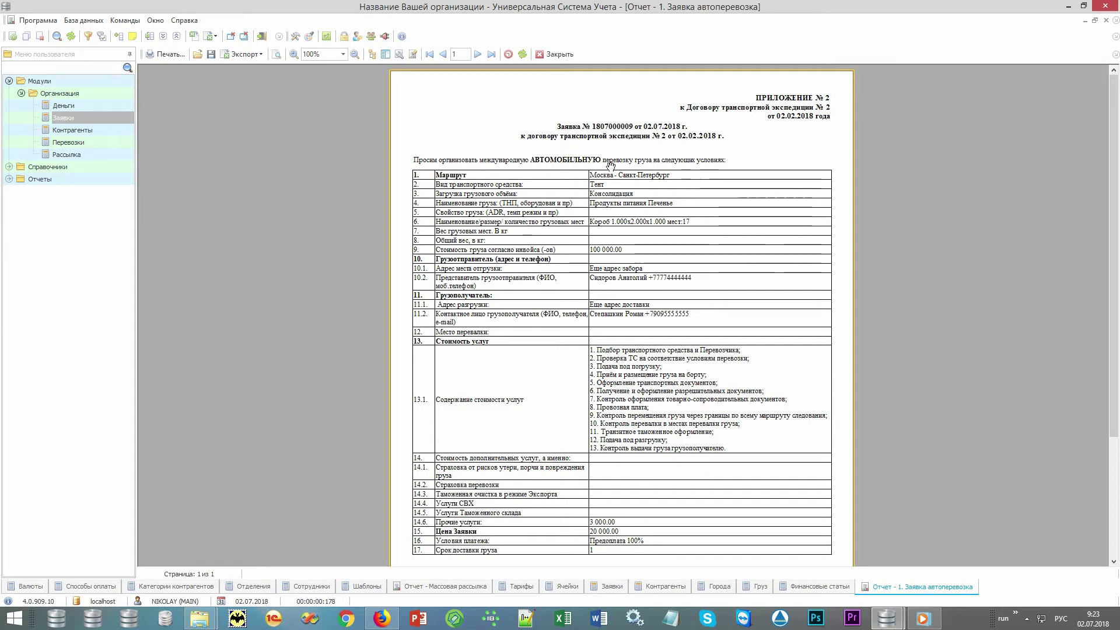
{"action": "scroll", "coordinate": [758, 280], "scroll_direction": "down", "scroll_amount": 4}
{"action": "scroll", "coordinate": [803, 354], "scroll_direction": "up", "scroll_amount": 2}
{"action": "scroll", "coordinate": [803, 354], "scroll_direction": "up", "scroll_amount": 2}
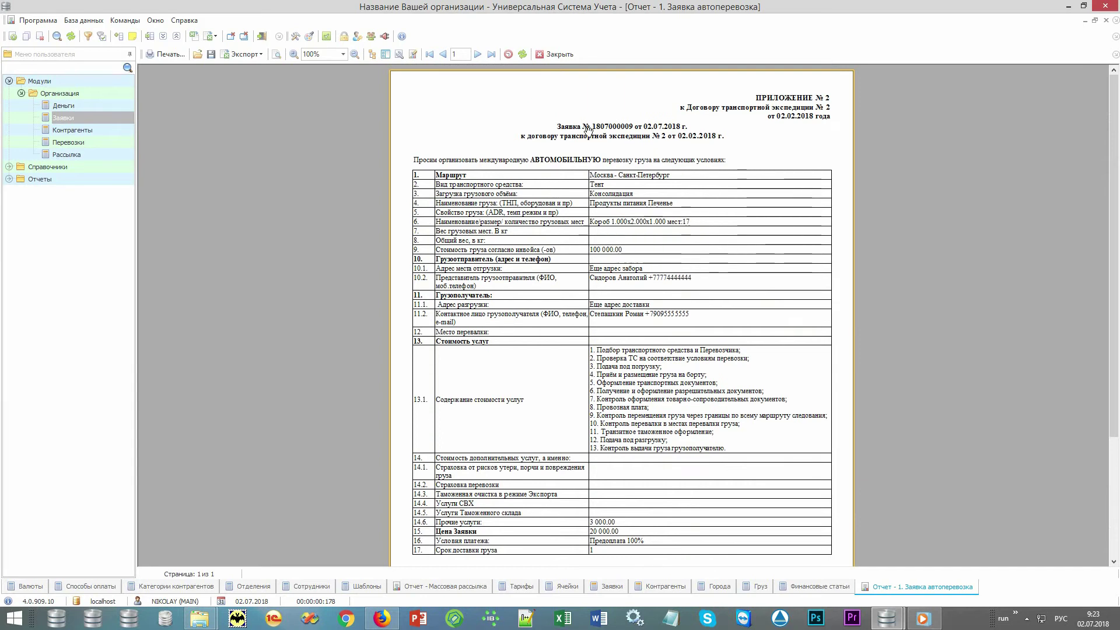
{"action": "left_click", "coordinate": [555, 54]}
{"action": "left_click", "coordinate": [159, 54]}
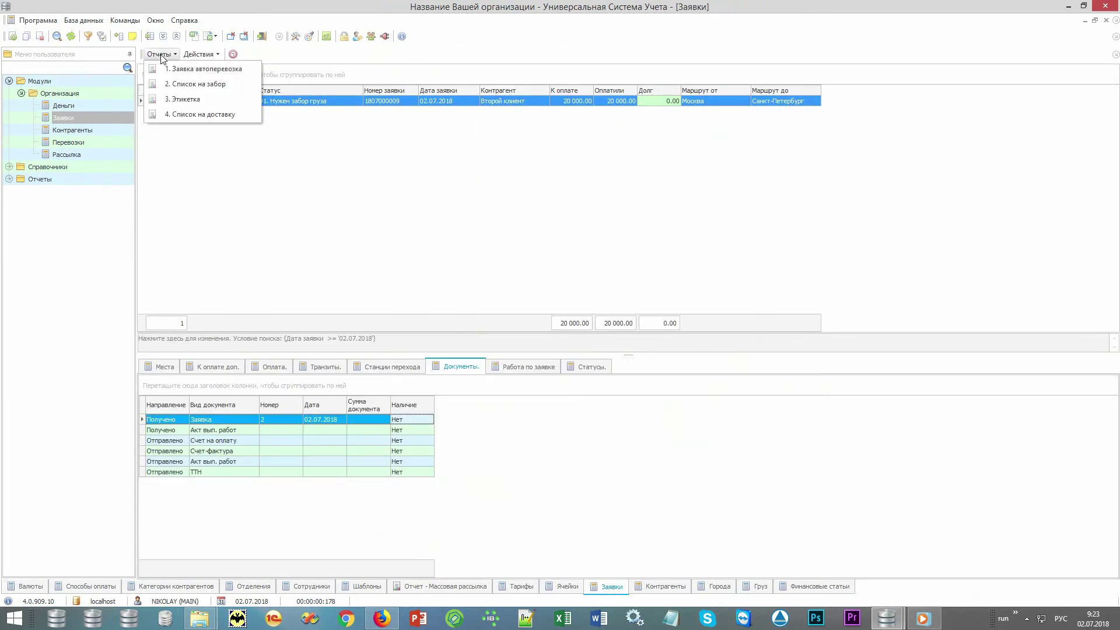
{"action": "left_click", "coordinate": [181, 89]}
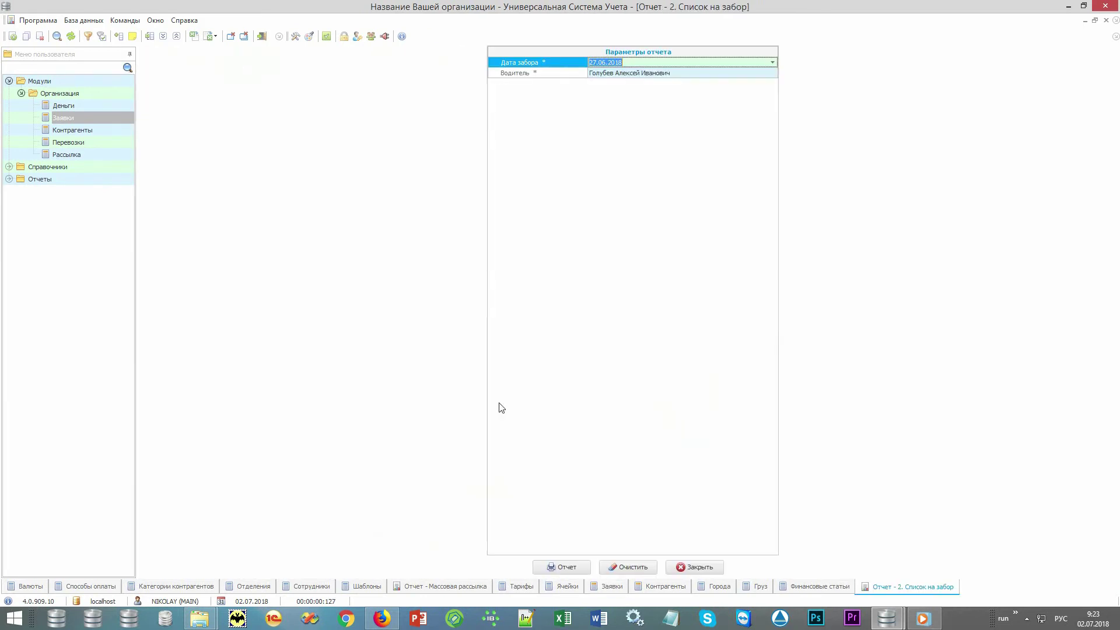
{"action": "left_click", "coordinate": [572, 564]}
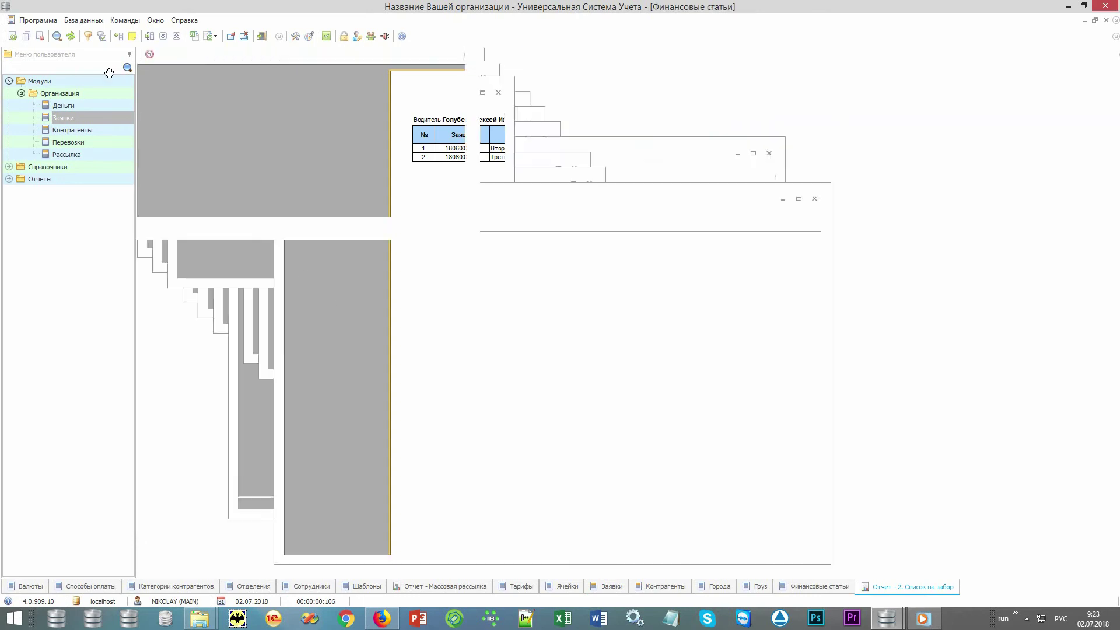
{"action": "key", "text": "Escape"}
{"action": "left_click", "coordinate": [158, 55]}
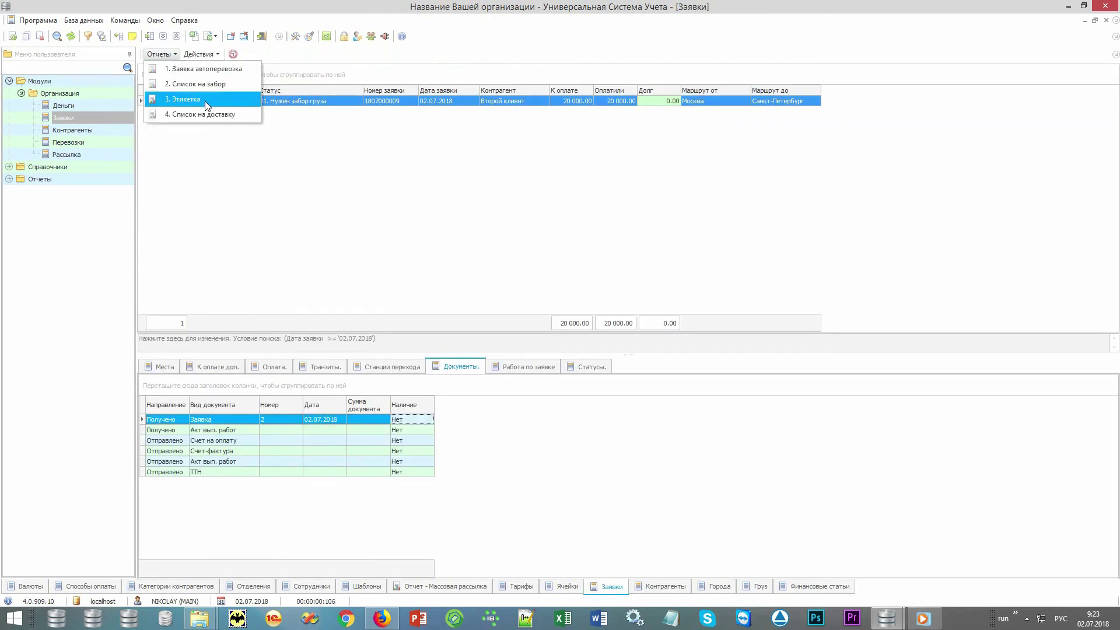
{"action": "left_click", "coordinate": [225, 104]}
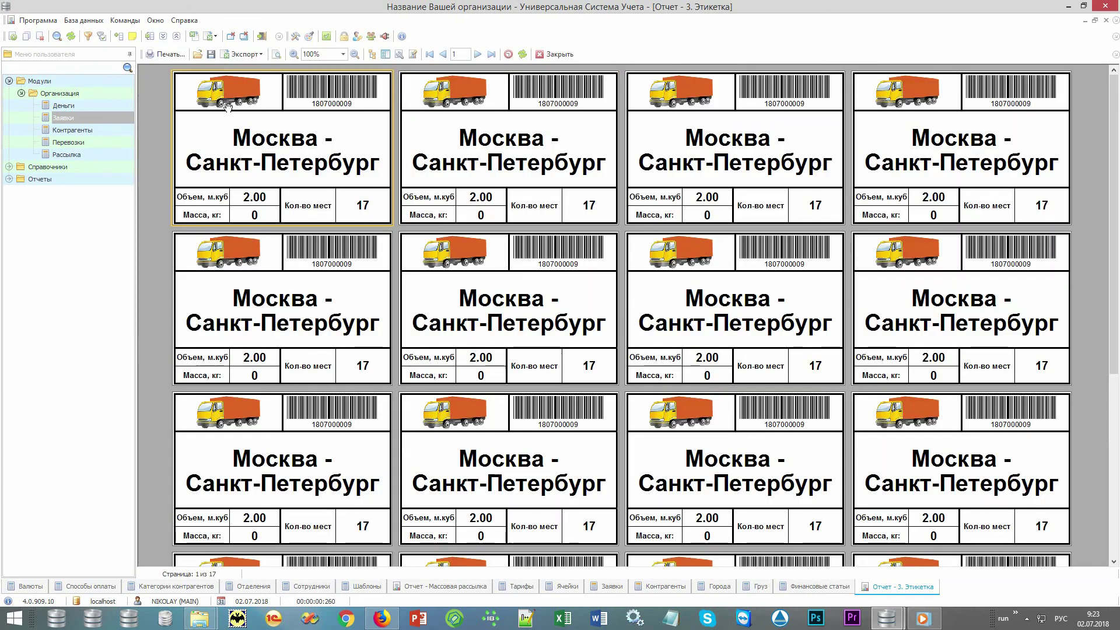
{"action": "key", "text": "Escape"}
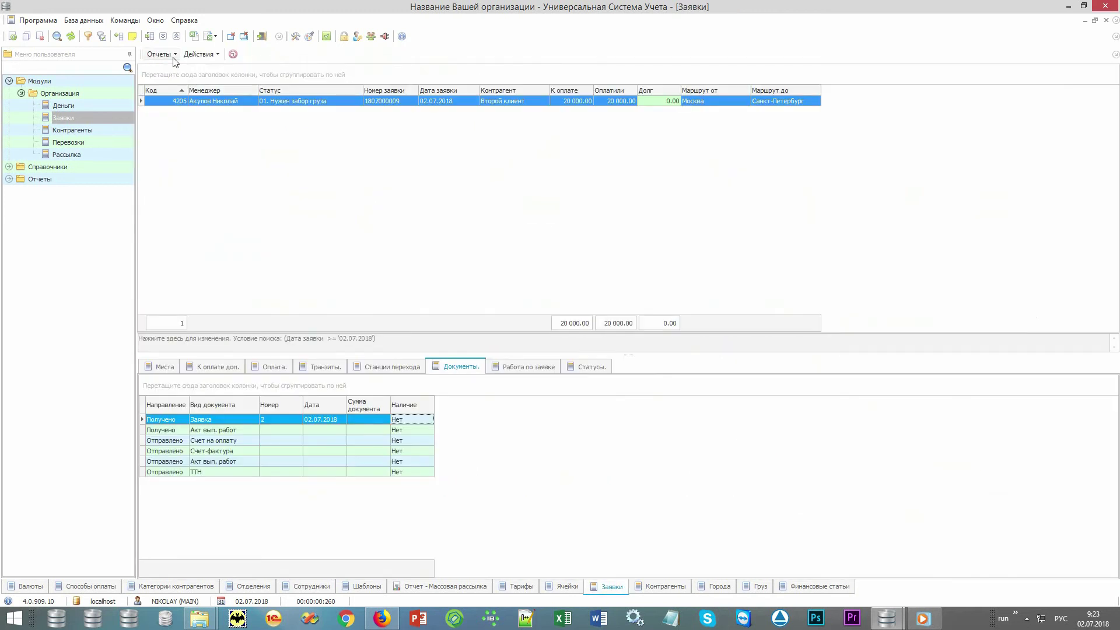
{"action": "left_click", "coordinate": [167, 55]}
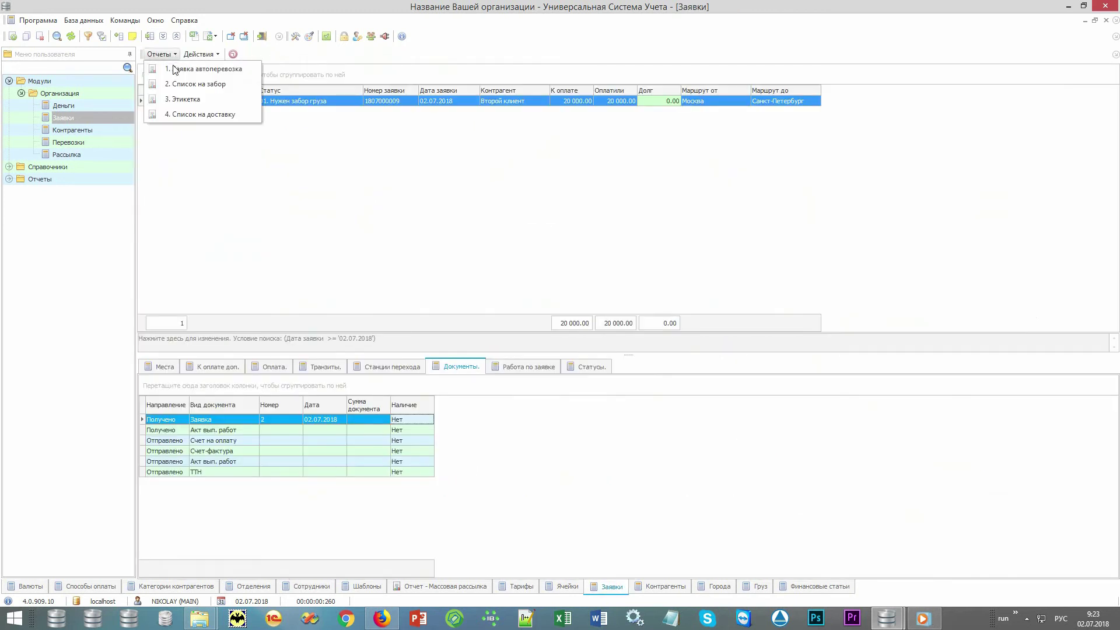
{"action": "left_click", "coordinate": [243, 113]}
{"action": "key", "text": "Return"}
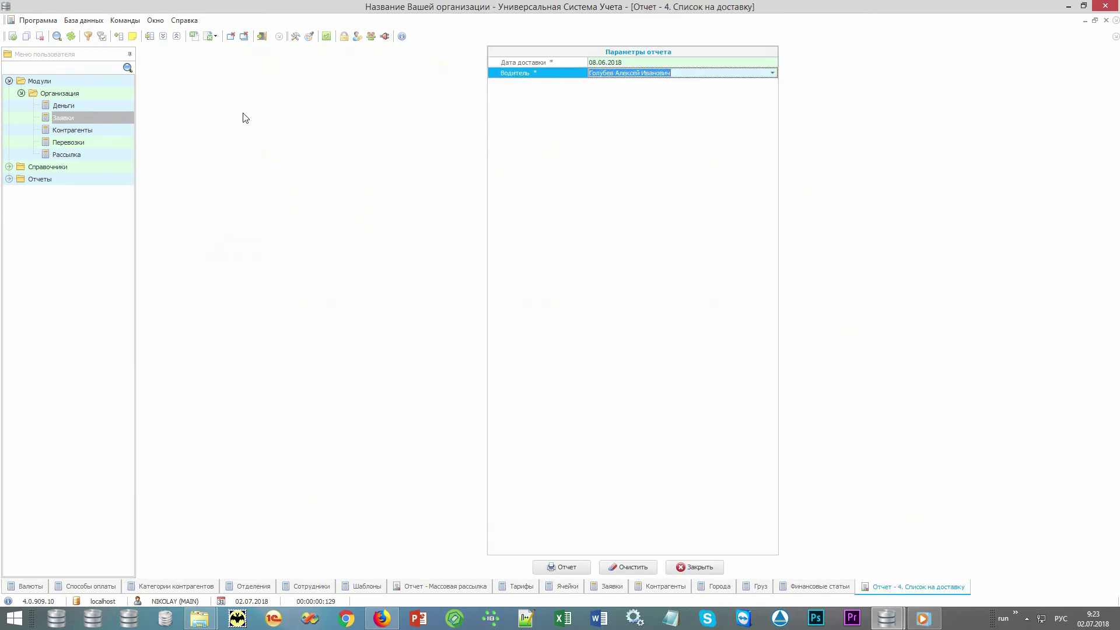
{"action": "key", "text": "Return"}
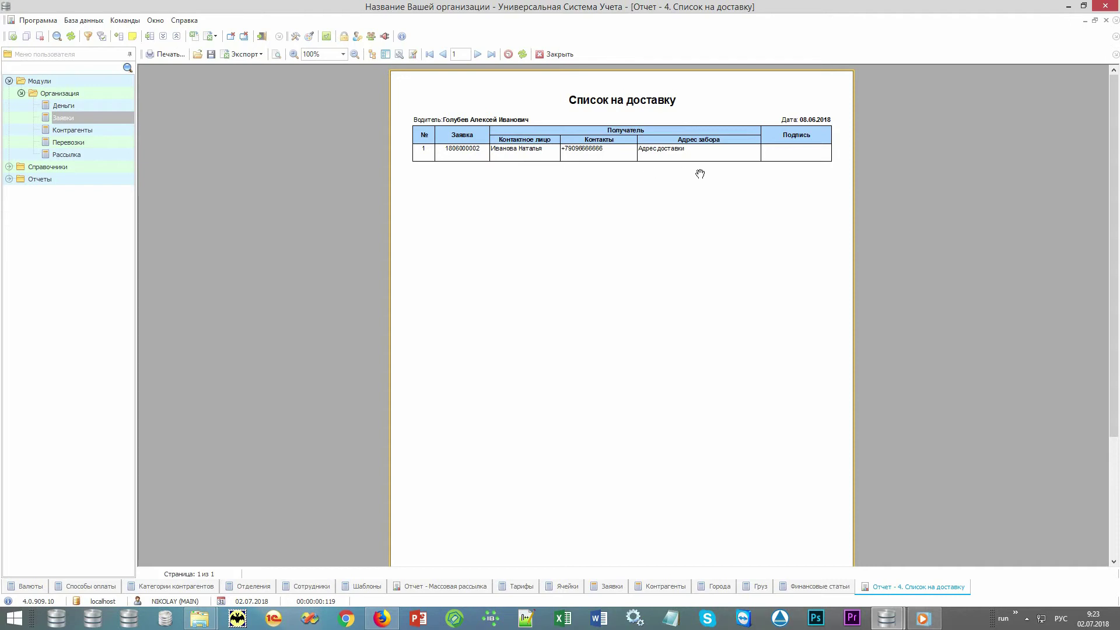
{"action": "key", "text": "Escape"}
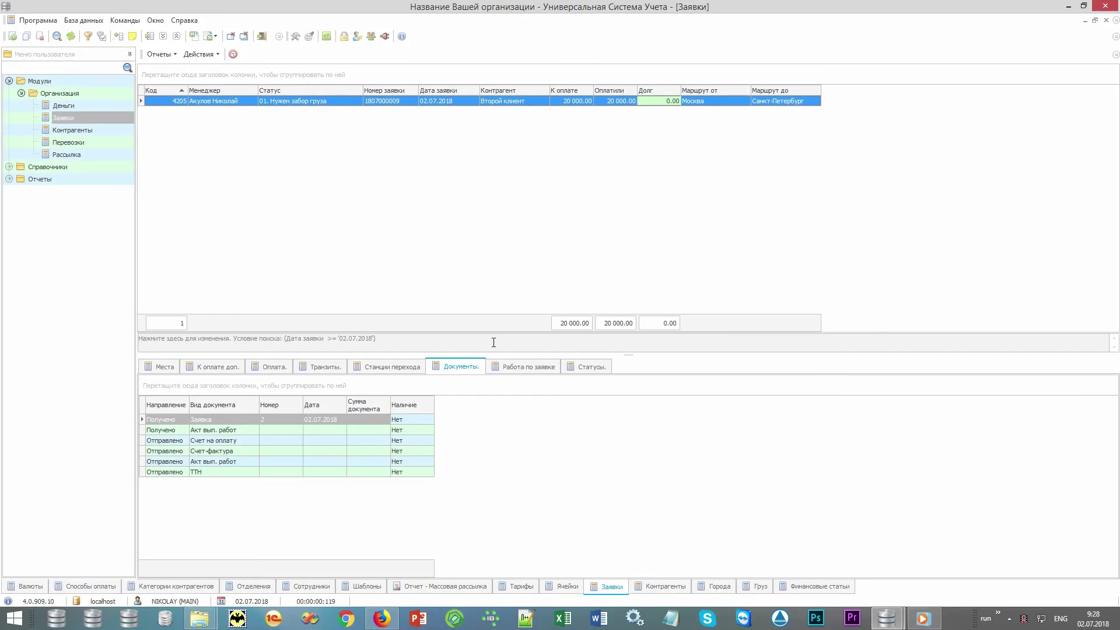
Step: Clear the search conditions and search for orders with status 03. На складе отправления
{"action": "left_click", "coordinate": [494, 342]}
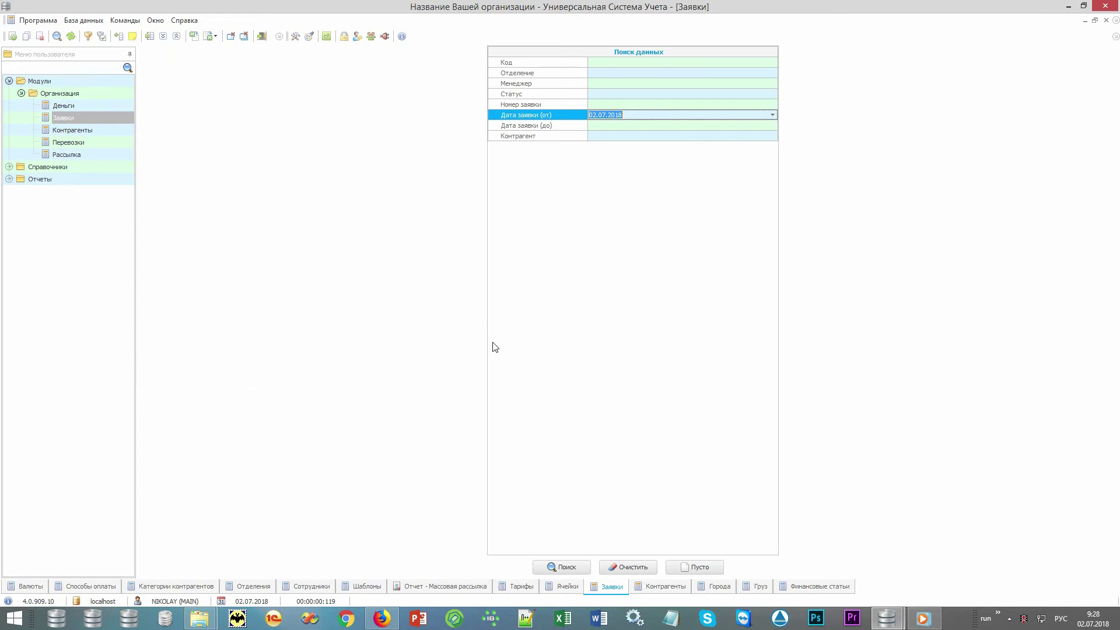
{"action": "left_click", "coordinate": [641, 568]}
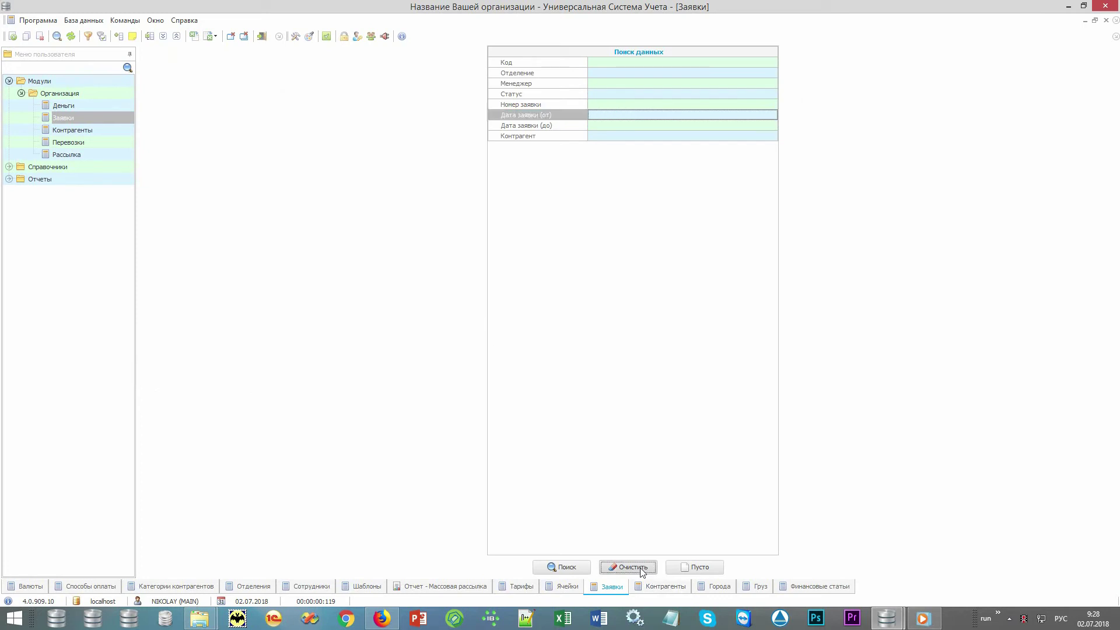
{"action": "left_click", "coordinate": [768, 94]}
{"action": "left_click", "coordinate": [772, 94]}
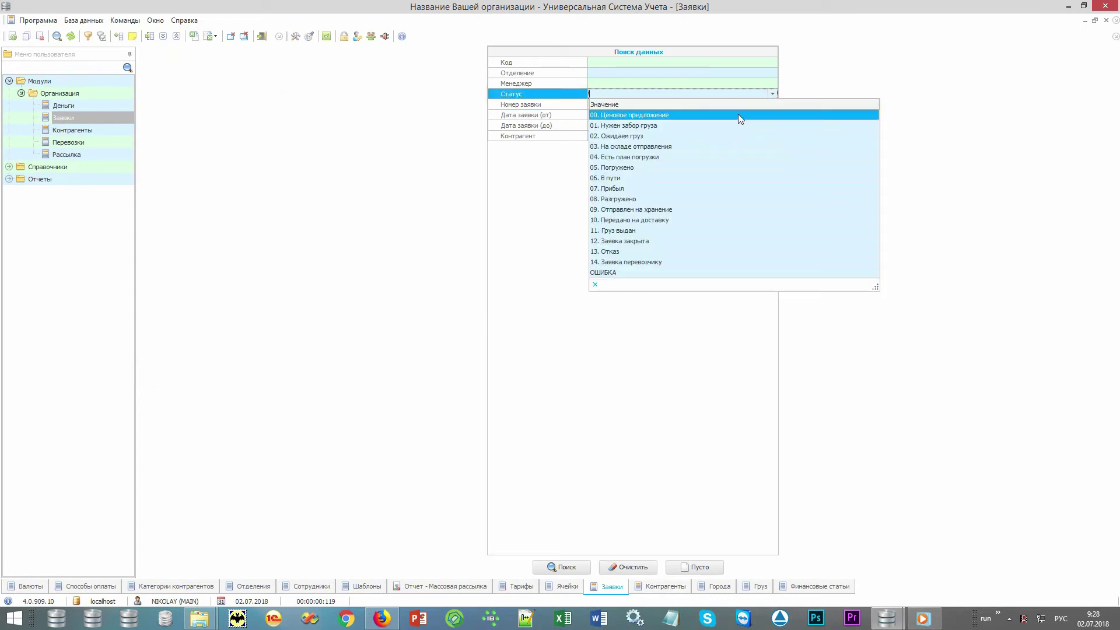
{"action": "left_click", "coordinate": [720, 147]}
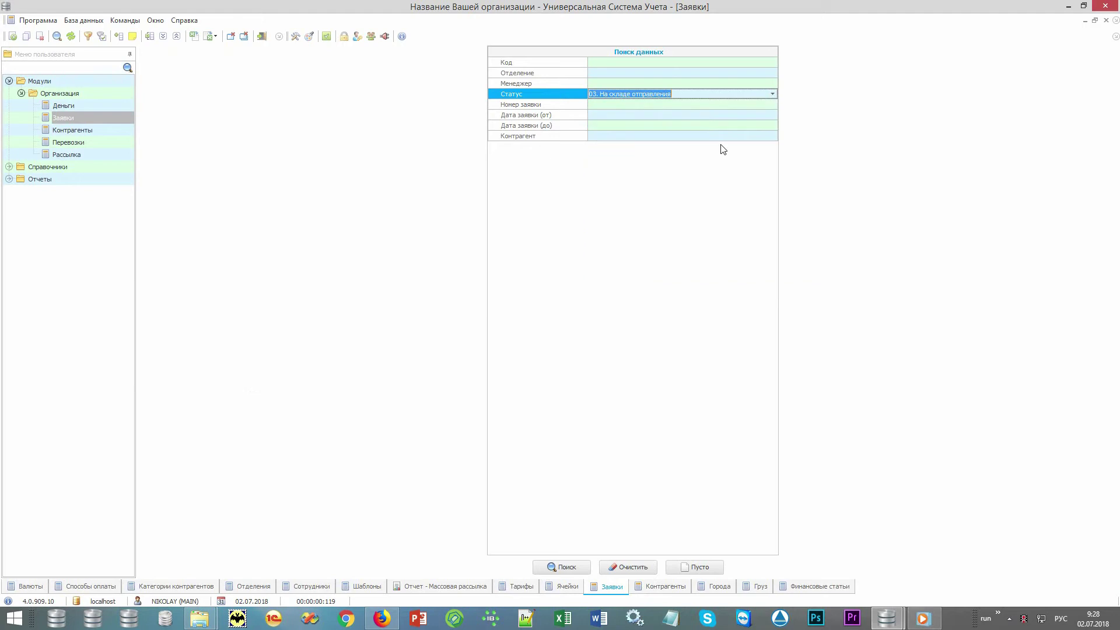
{"action": "left_click", "coordinate": [553, 568]}
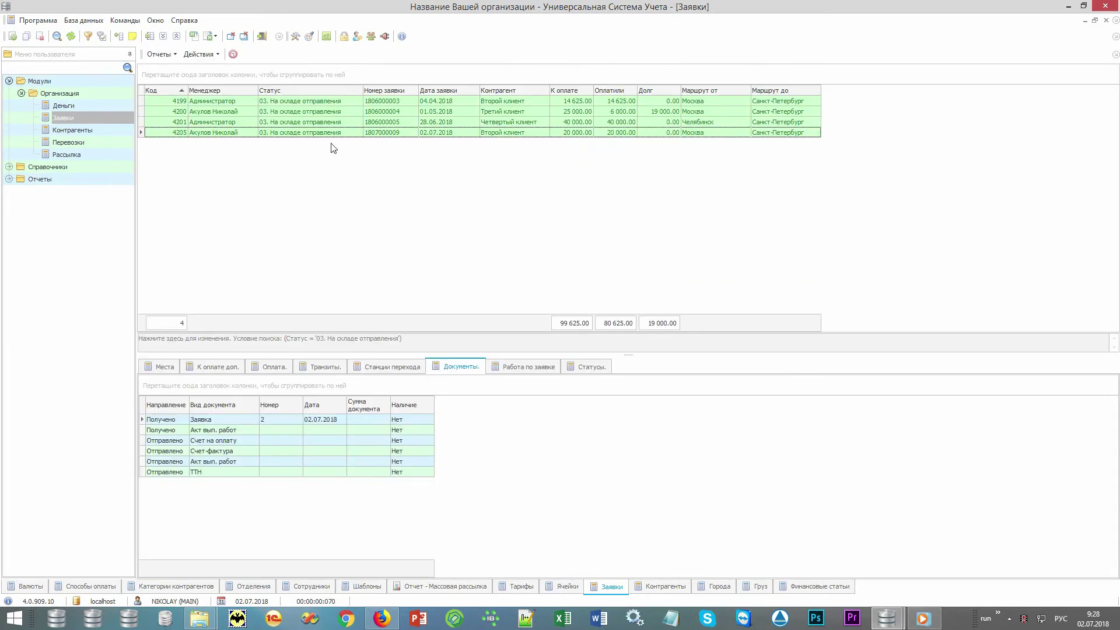
Step: Filter the Маршрут от column to Москва and select all three resulting orders
{"action": "left_click", "coordinate": [746, 89]}
{"action": "left_click", "coordinate": [722, 121]}
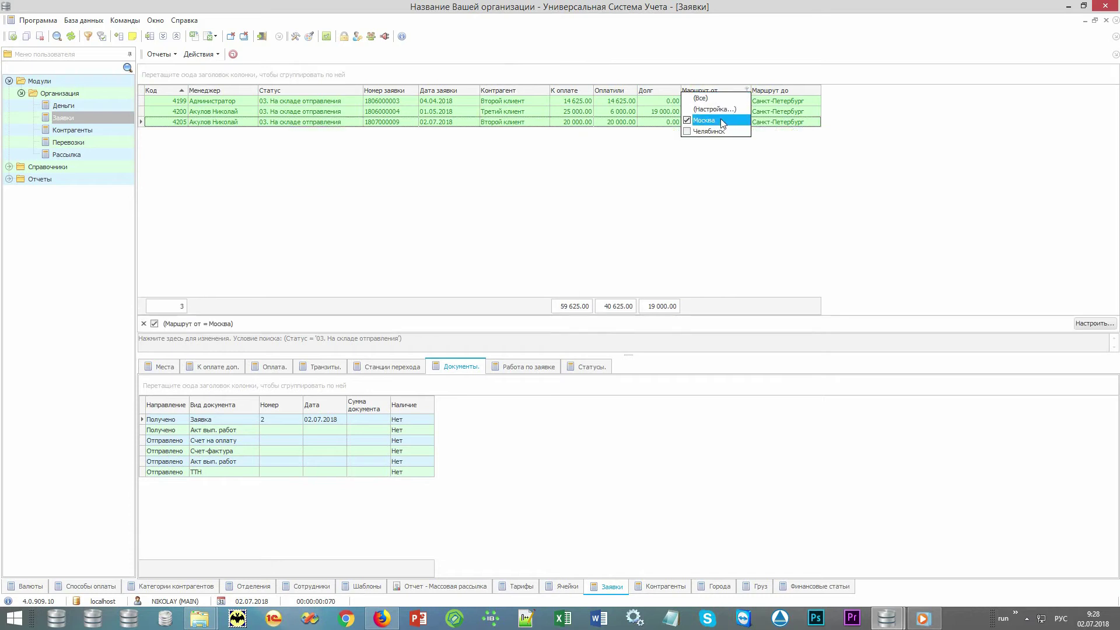
{"action": "left_click", "coordinate": [648, 167]}
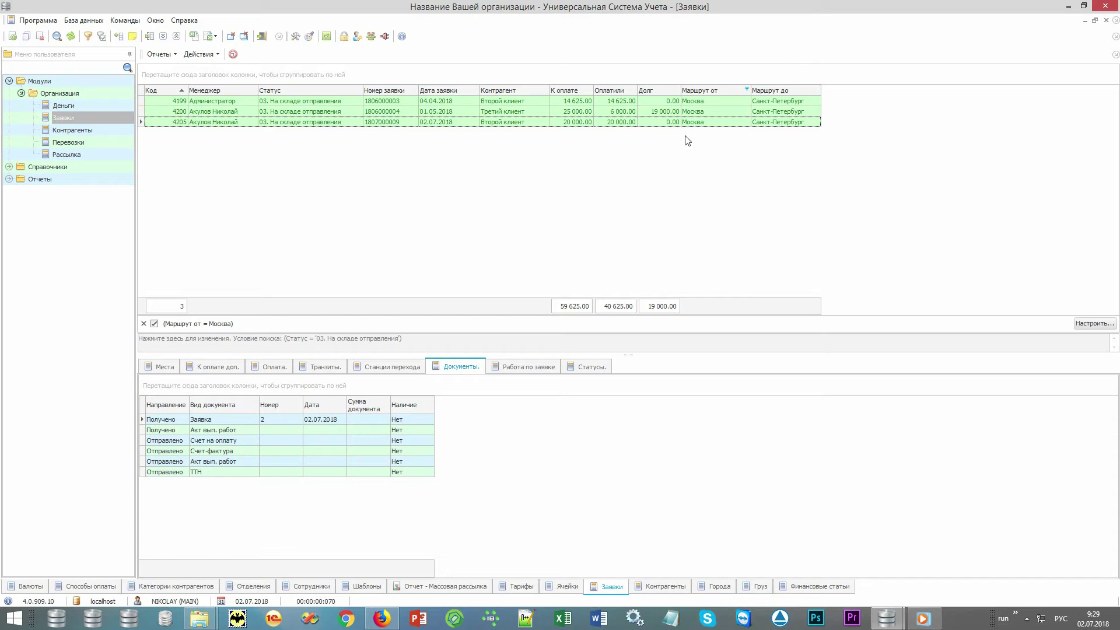
{"action": "key", "text": "ctrl+a"}
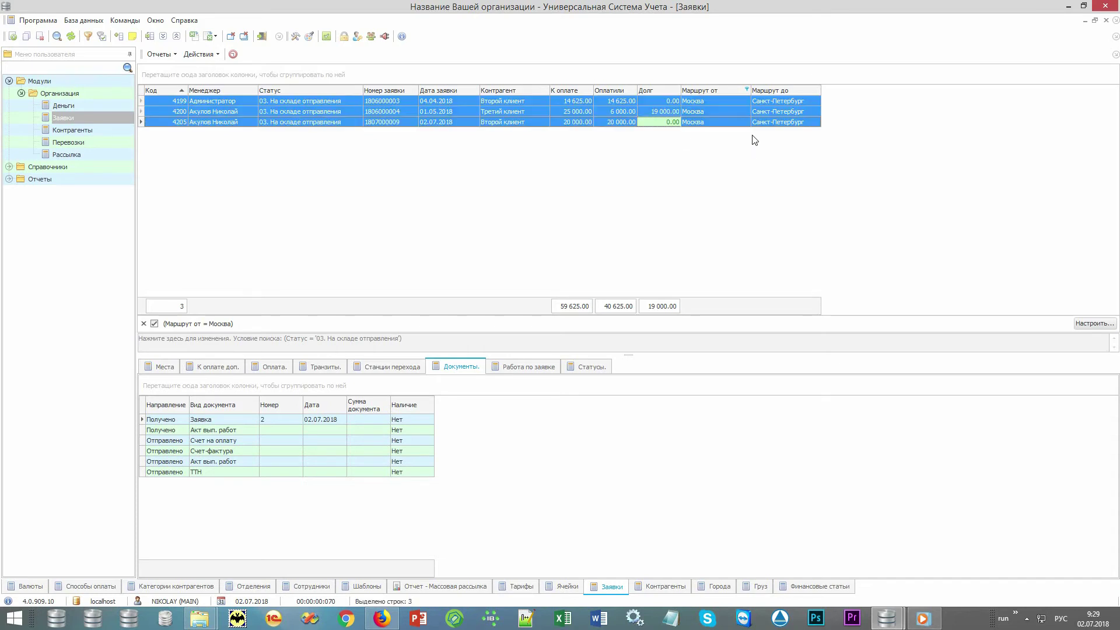
Step: Create shipment 340 from the three orders via Действия › 3. Создать перевозку and check both lists
{"action": "left_click", "coordinate": [211, 54]}
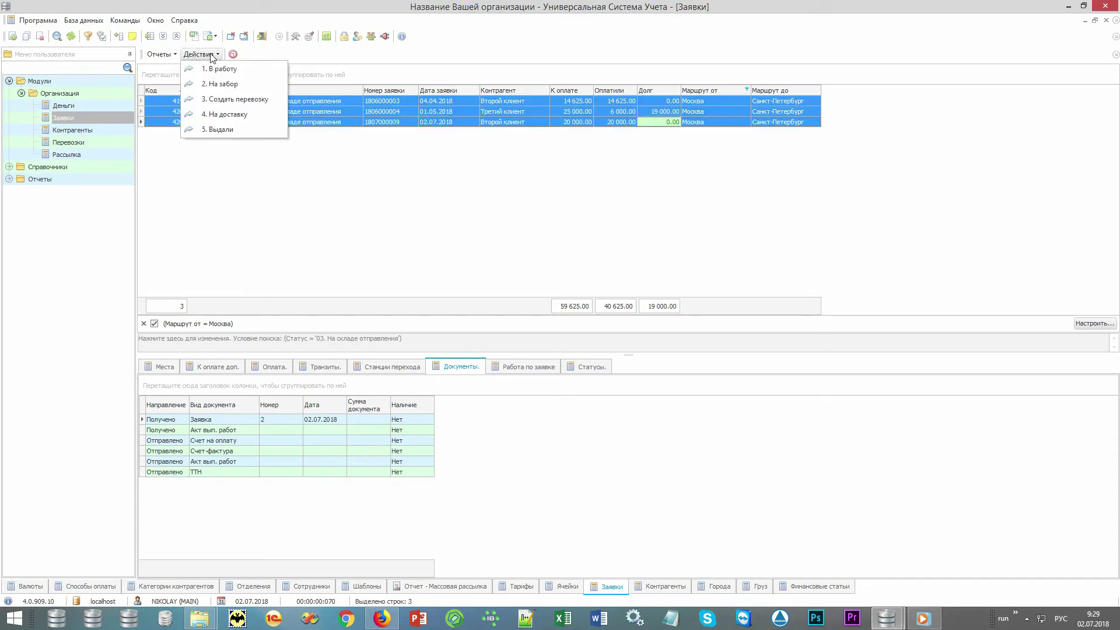
{"action": "left_click", "coordinate": [273, 99]}
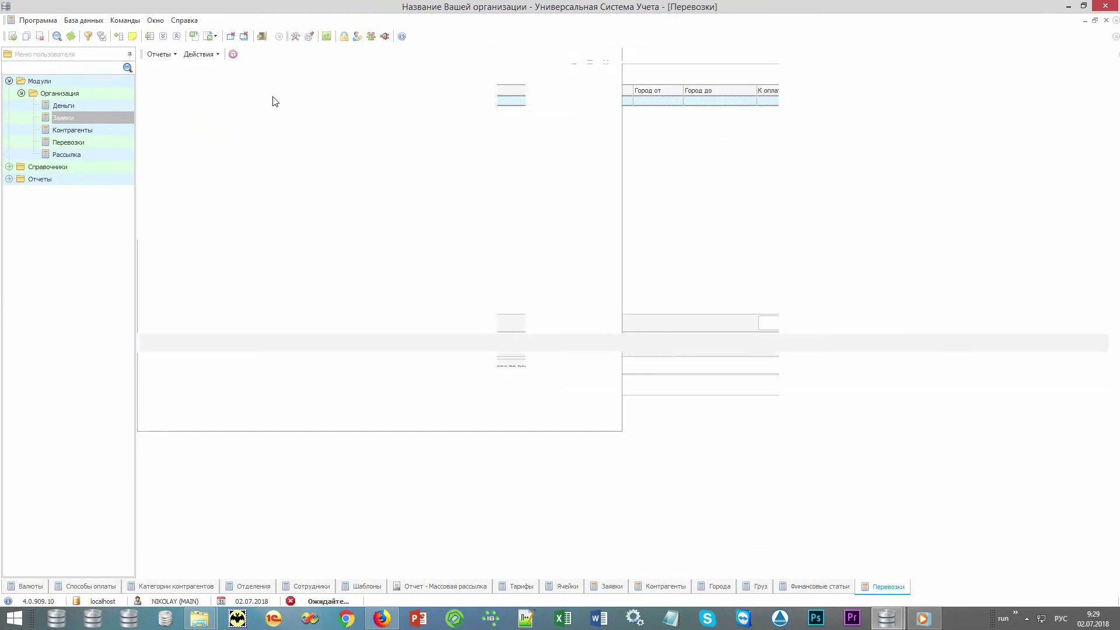
{"action": "left_click", "coordinate": [339, 104]}
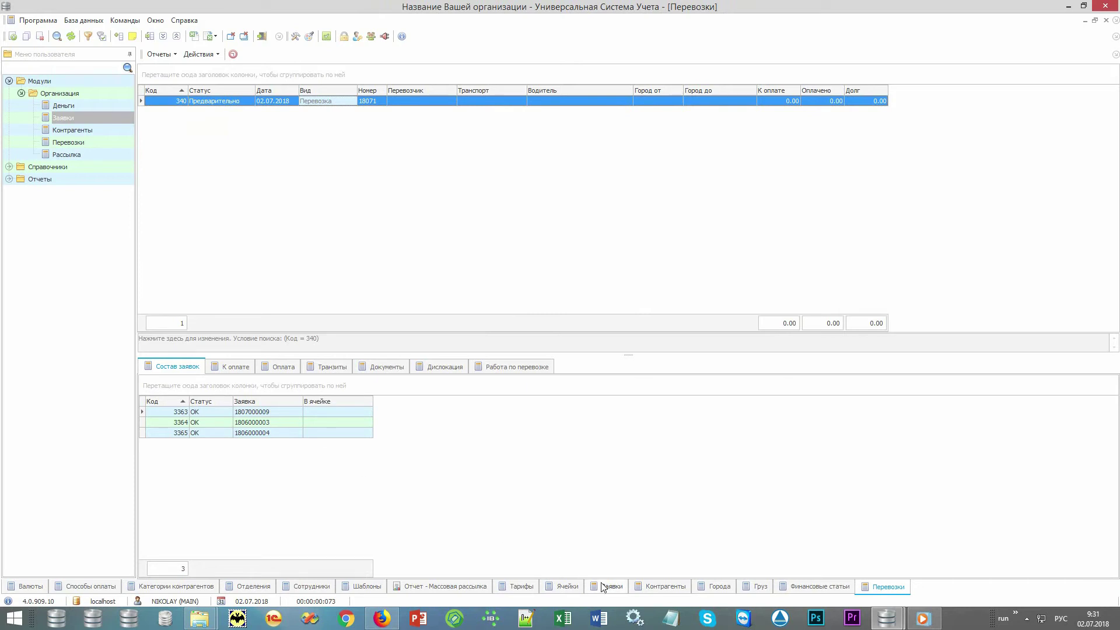
{"action": "left_click", "coordinate": [608, 586]}
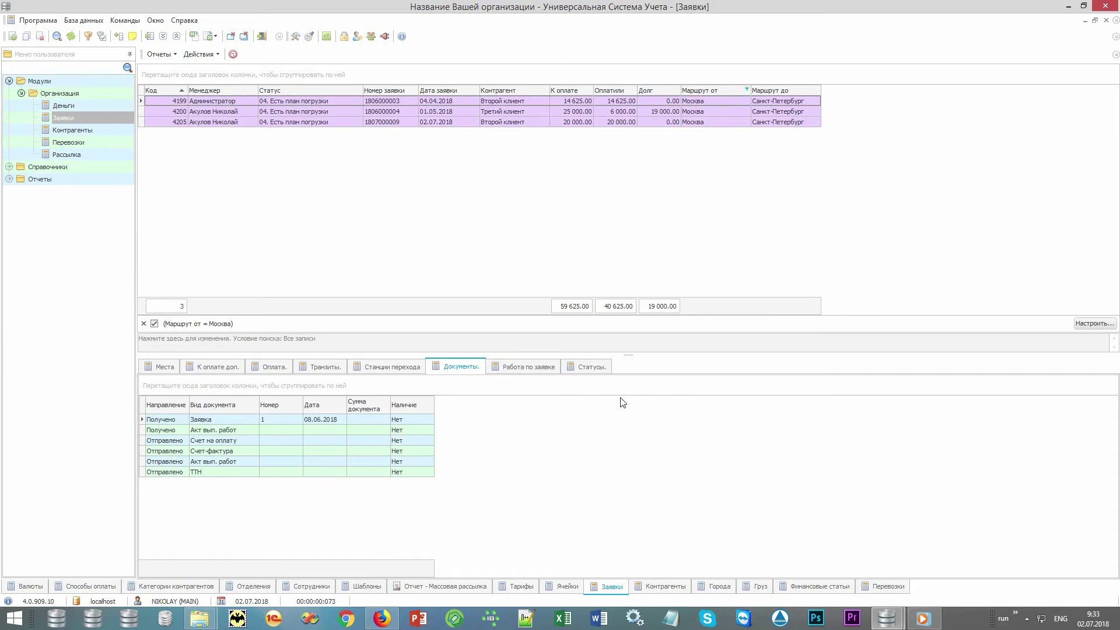
{"action": "left_click", "coordinate": [883, 586]}
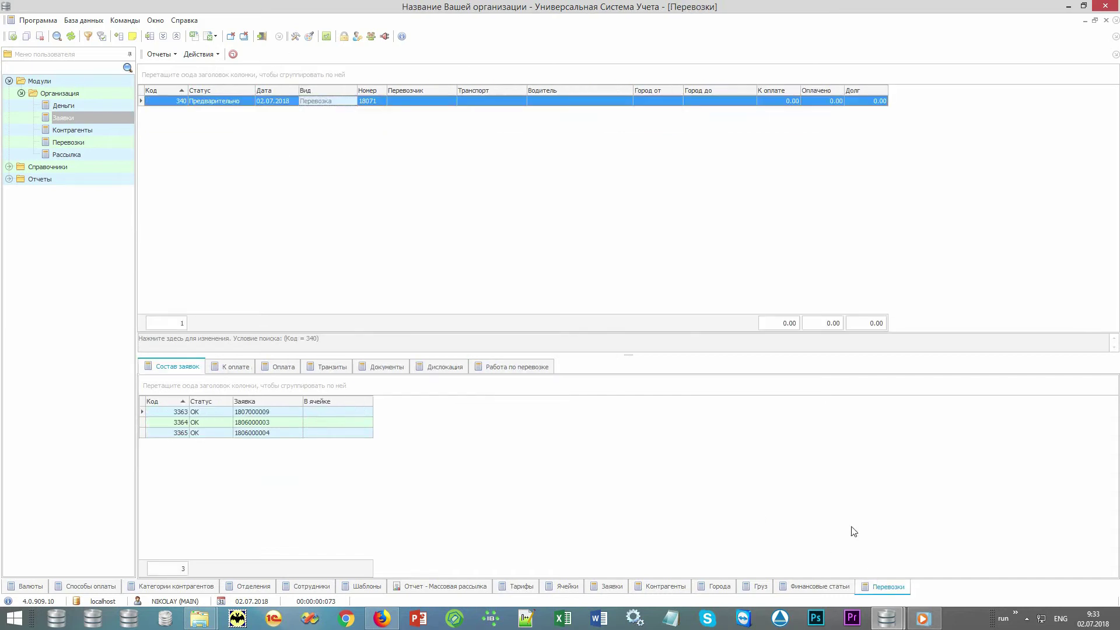
Step: Set the shipment's carrier to Некий перевозчик, vehicle to SCANIA 111AAA, and choose a driver
{"action": "double_click", "coordinate": [447, 100]}
{"action": "left_click", "coordinate": [531, 118]}
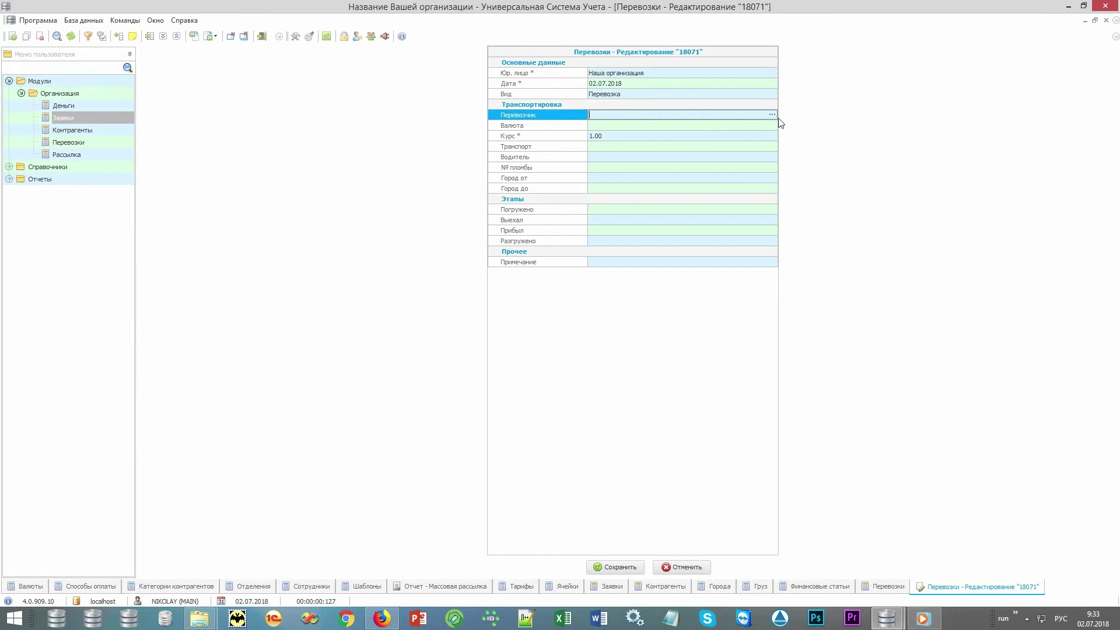
{"action": "left_click", "coordinate": [773, 116]}
{"action": "double_click", "coordinate": [328, 124]}
{"action": "left_click", "coordinate": [763, 150]}
{"action": "left_click", "coordinate": [769, 151]}
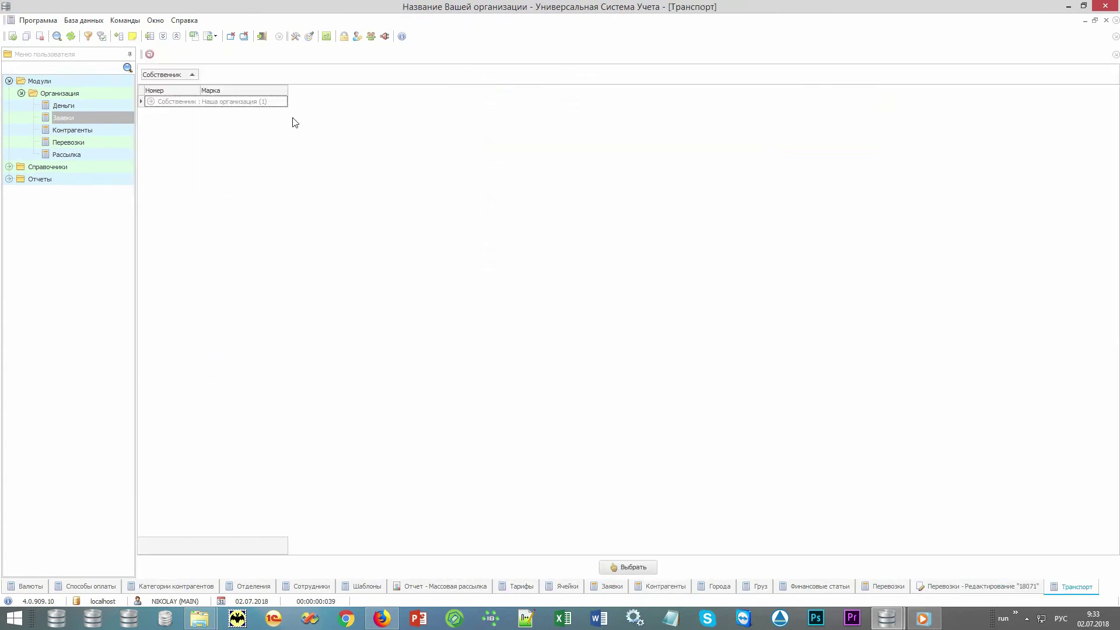
{"action": "double_click", "coordinate": [278, 112]}
{"action": "left_click", "coordinate": [725, 155]}
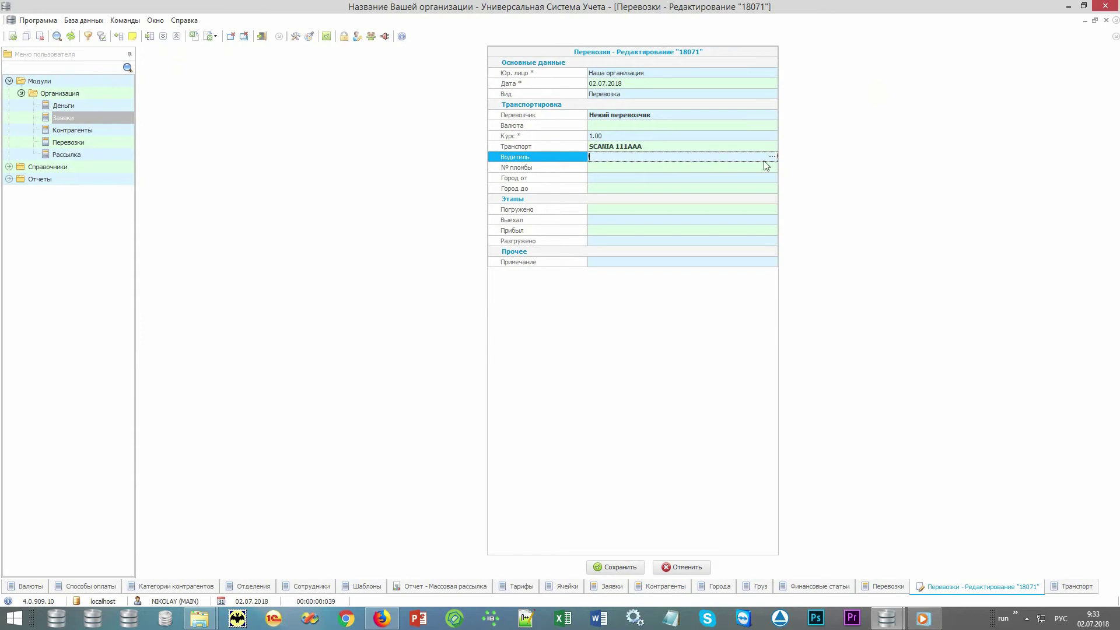
{"action": "left_click", "coordinate": [771, 156]}
{"action": "double_click", "coordinate": [282, 113]}
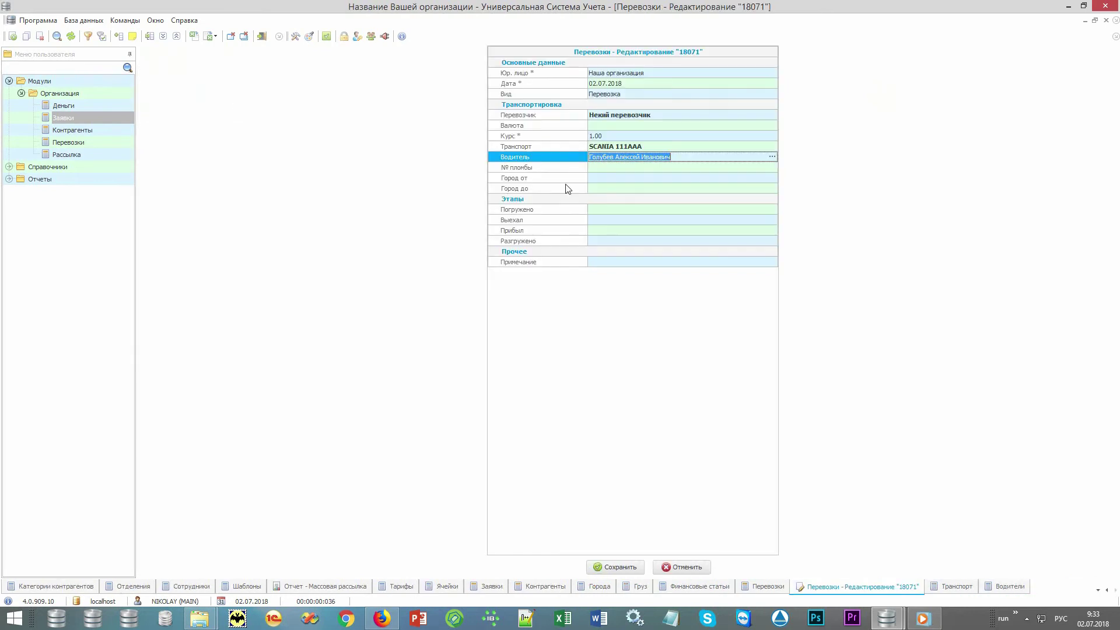
Step: Set the shipment route from Москва to Санкт-Петербург
{"action": "left_click", "coordinate": [698, 179]}
{"action": "left_click", "coordinate": [772, 178]}
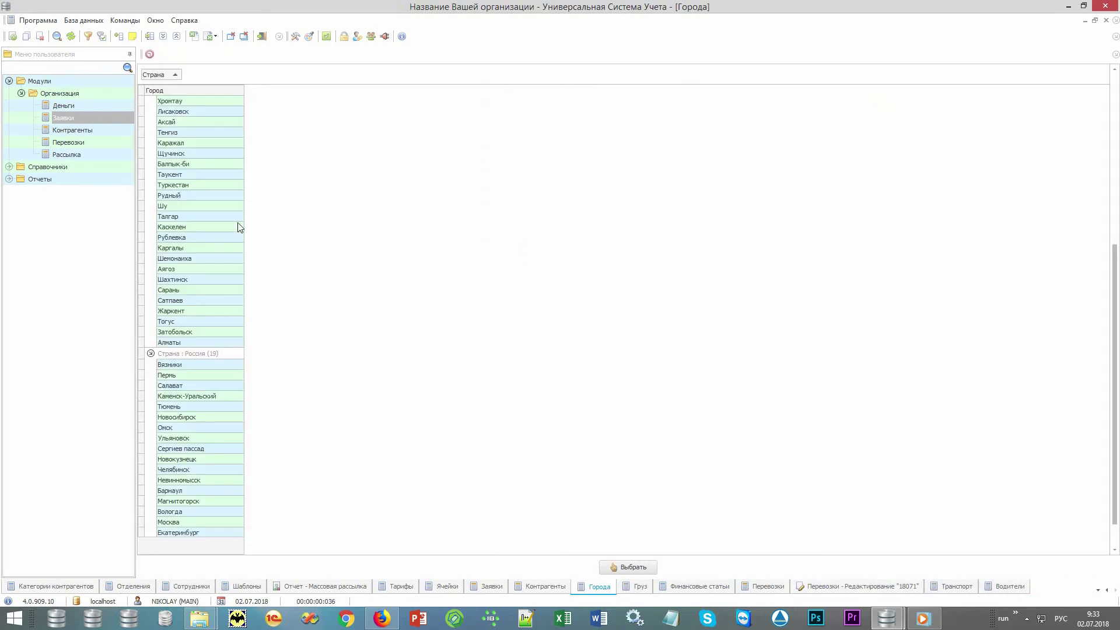
{"action": "left_click", "coordinate": [224, 218]}
{"action": "type", "text": "мо"}
{"action": "key", "text": "Return"}
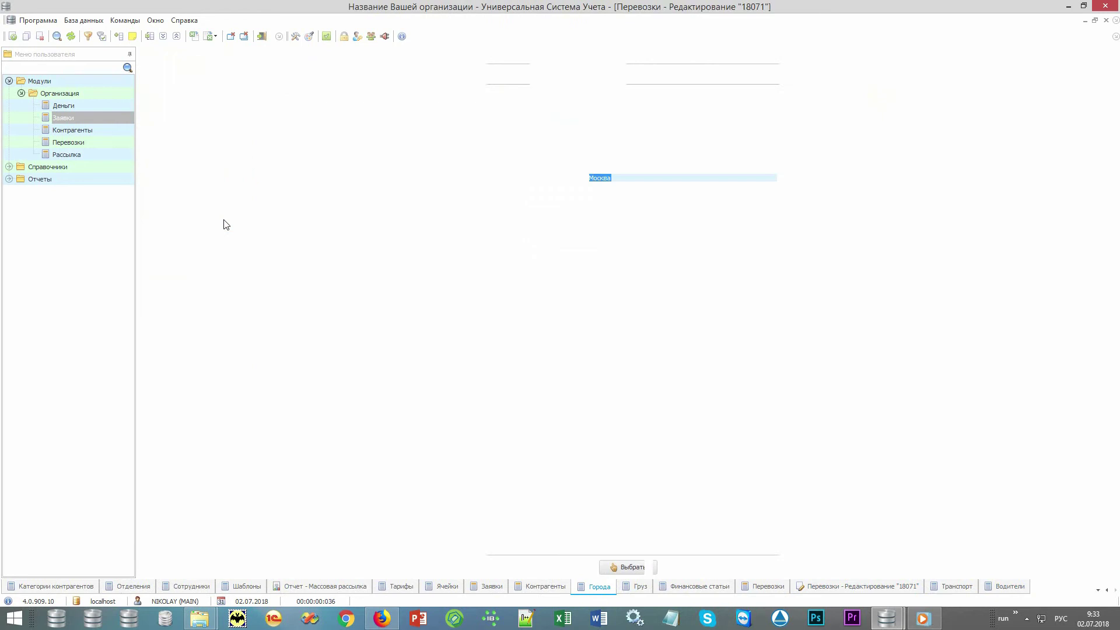
{"action": "key", "text": "Down"}
{"action": "key", "text": "Return"}
{"action": "left_click", "coordinate": [187, 217]}
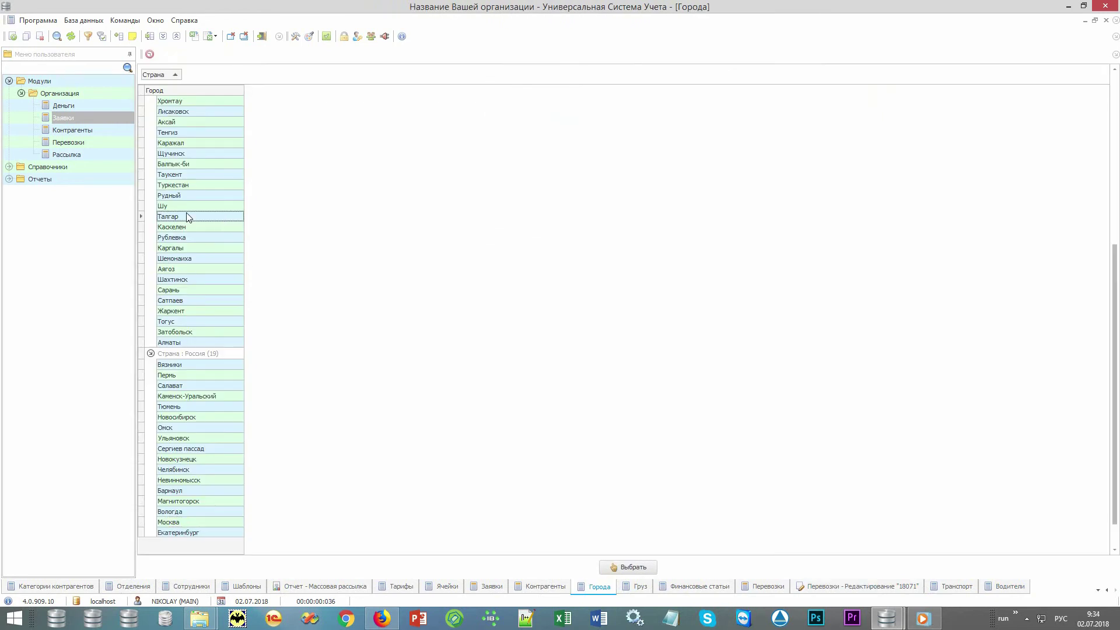
{"action": "type", "text": "сан"}
{"action": "key", "text": "Return"}
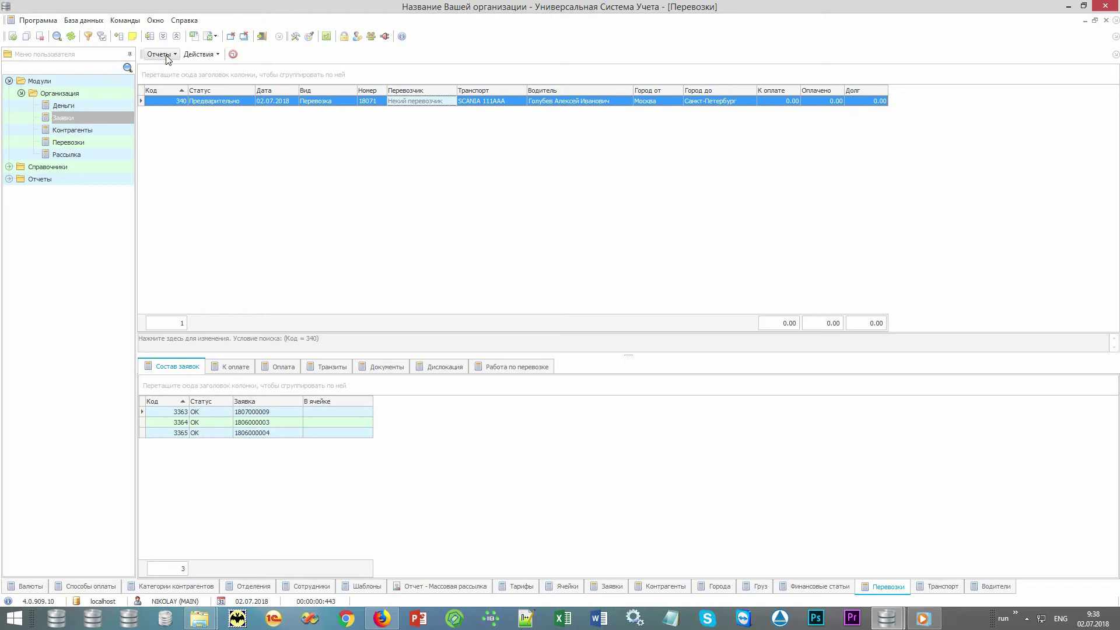
{"action": "left_click", "coordinate": [159, 54]}
{"action": "left_click", "coordinate": [190, 69]}
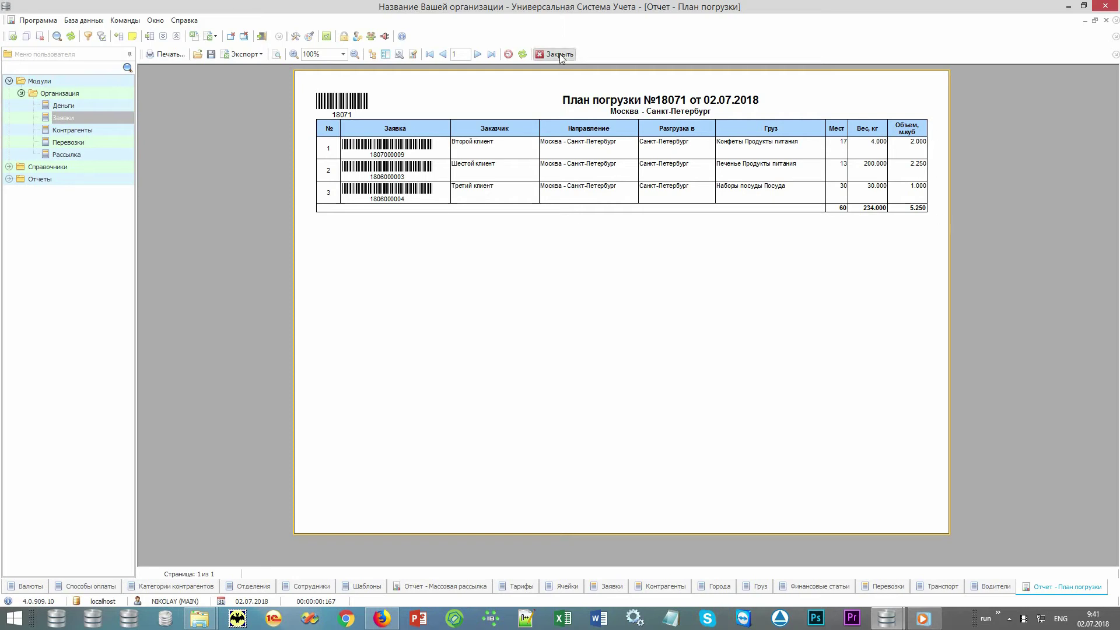
{"action": "left_click", "coordinate": [558, 53]}
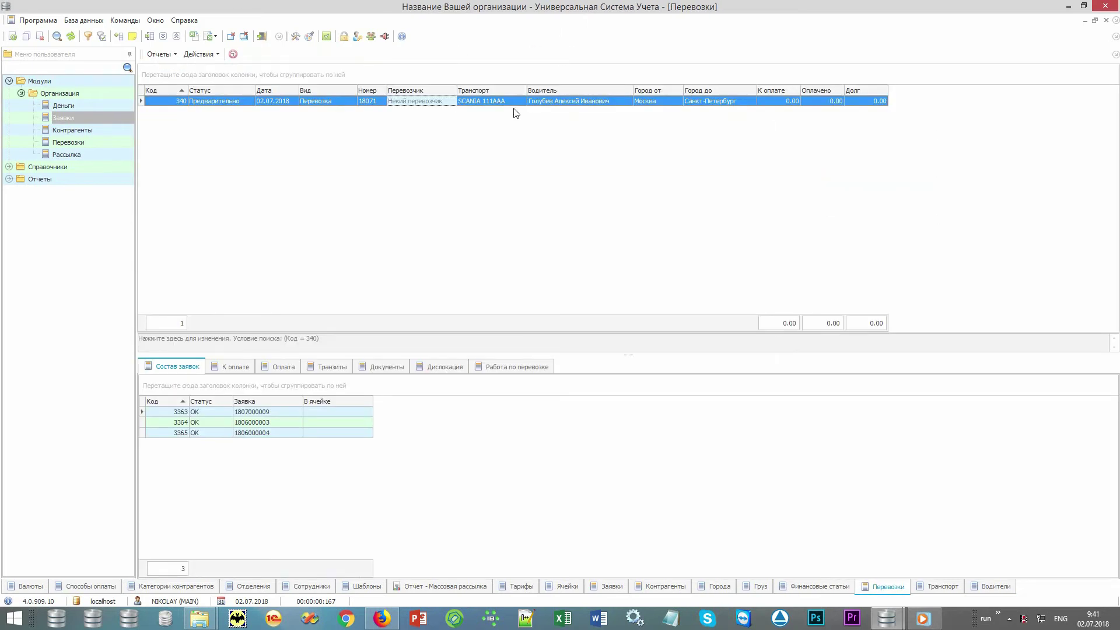
Step: Review shipment 18071's К оплате, Оплата, Документы and Дислокация tabs, then open it for editing
{"action": "left_click", "coordinate": [240, 366]}
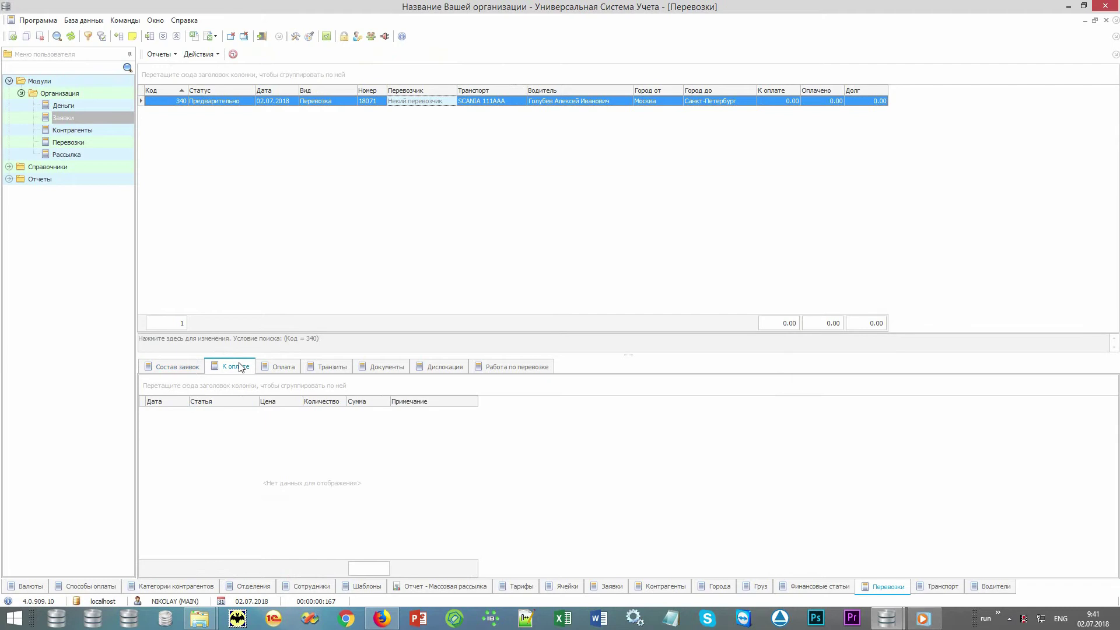
{"action": "left_click", "coordinate": [292, 372]}
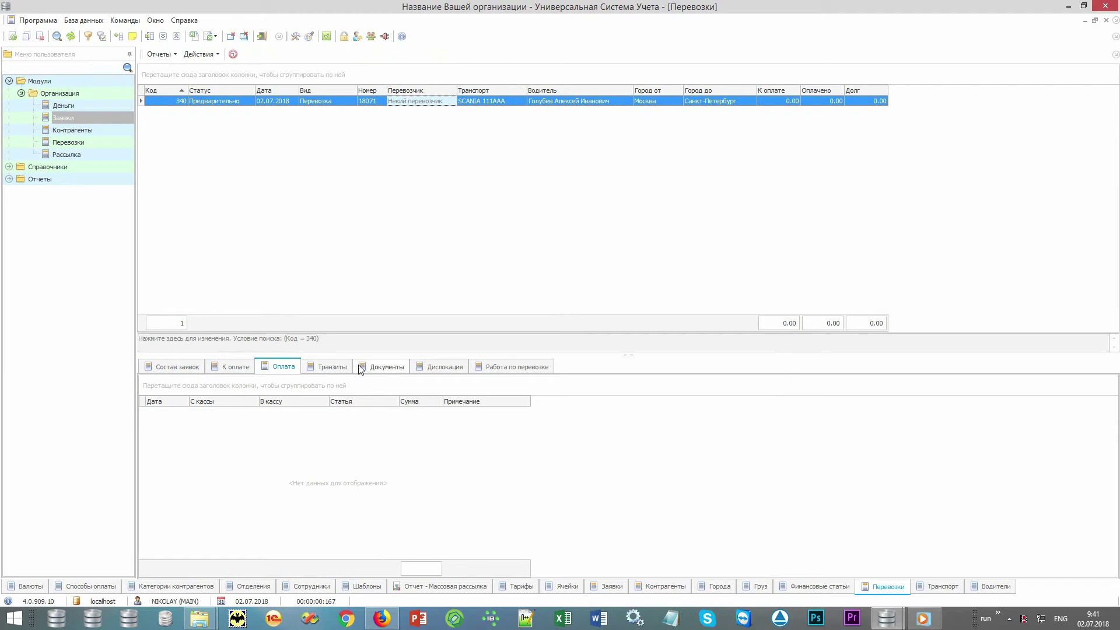
{"action": "left_click", "coordinate": [395, 374]}
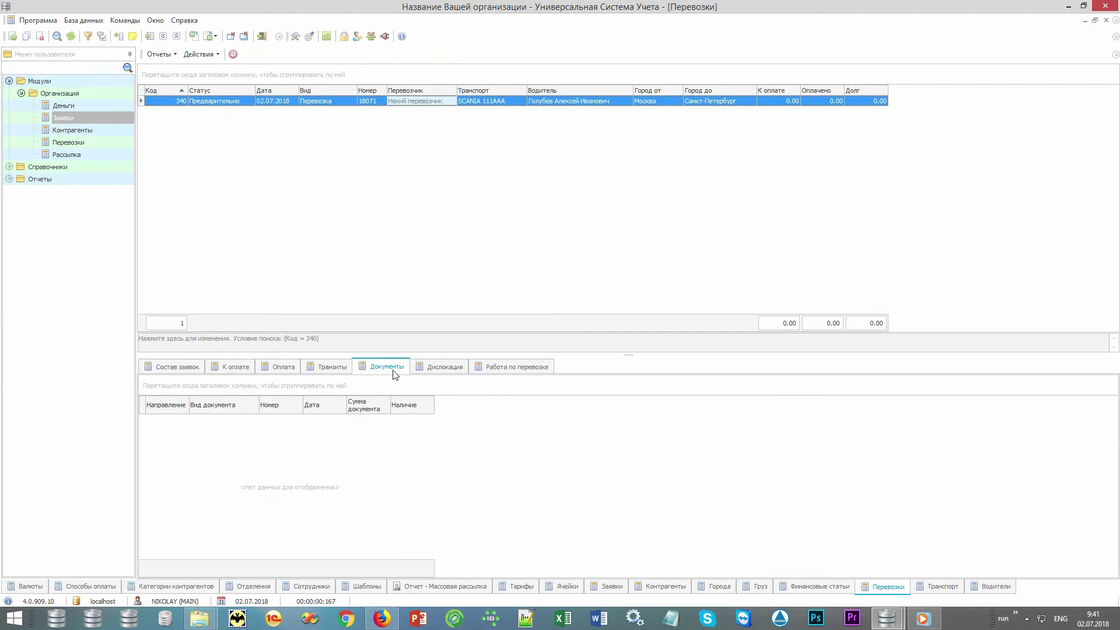
{"action": "left_click", "coordinate": [447, 373]}
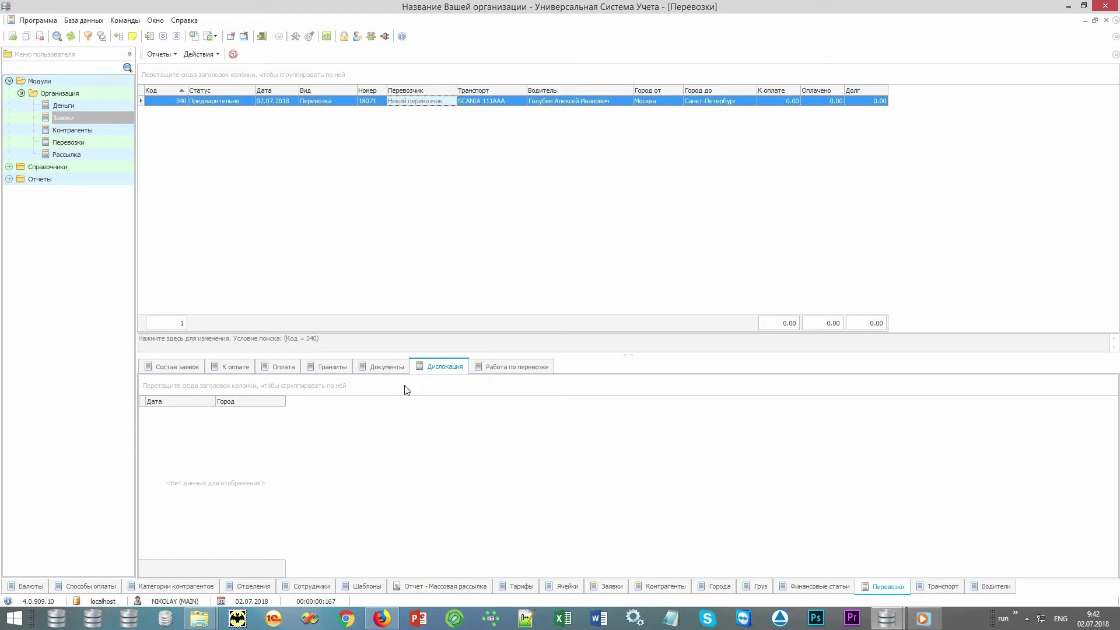
{"action": "double_click", "coordinate": [440, 102]}
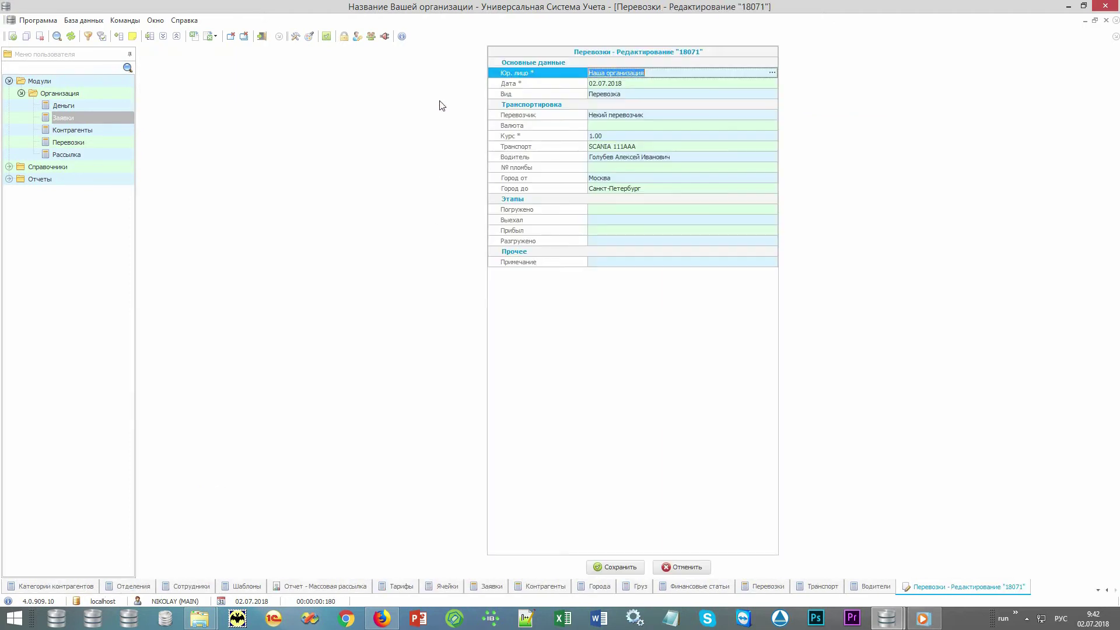
Step: Enter the Погружено and Выехал dates, save the shipment as В пути, and view its requests
{"action": "left_click", "coordinate": [539, 213]}
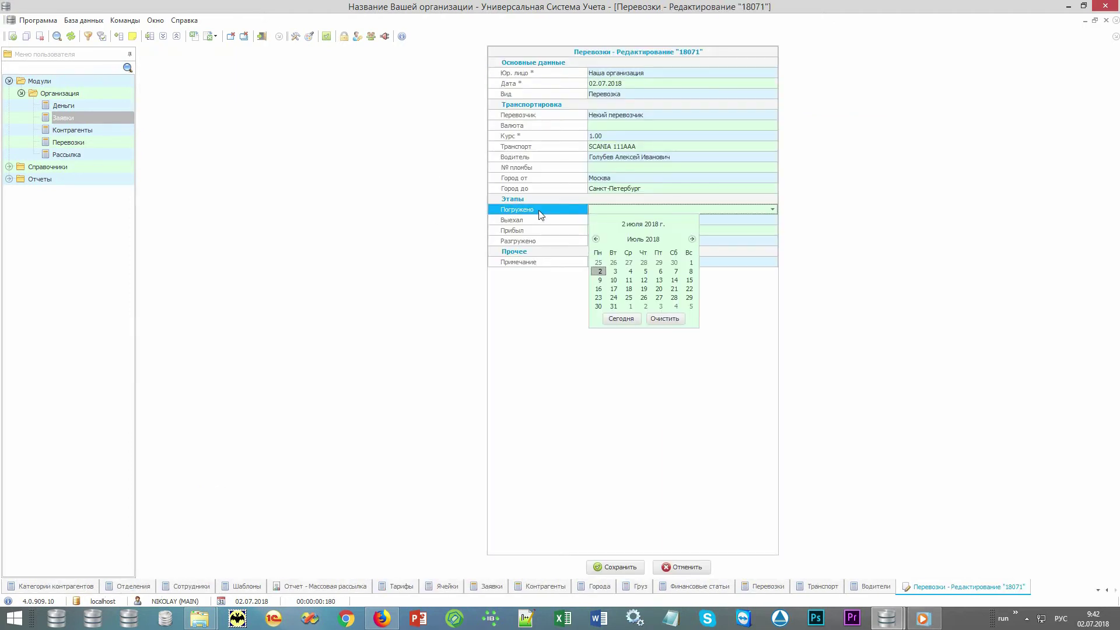
{"action": "key", "text": "Return"}
{"action": "key", "text": "Down"}
{"action": "key", "text": "Return"}
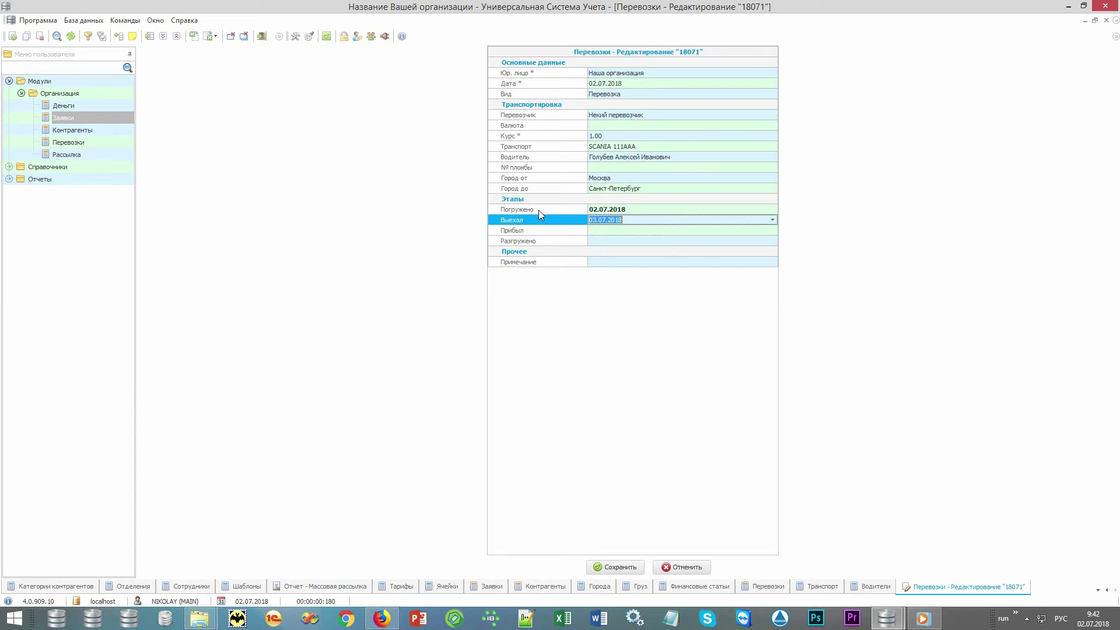
{"action": "key", "text": "ctrl+s"}
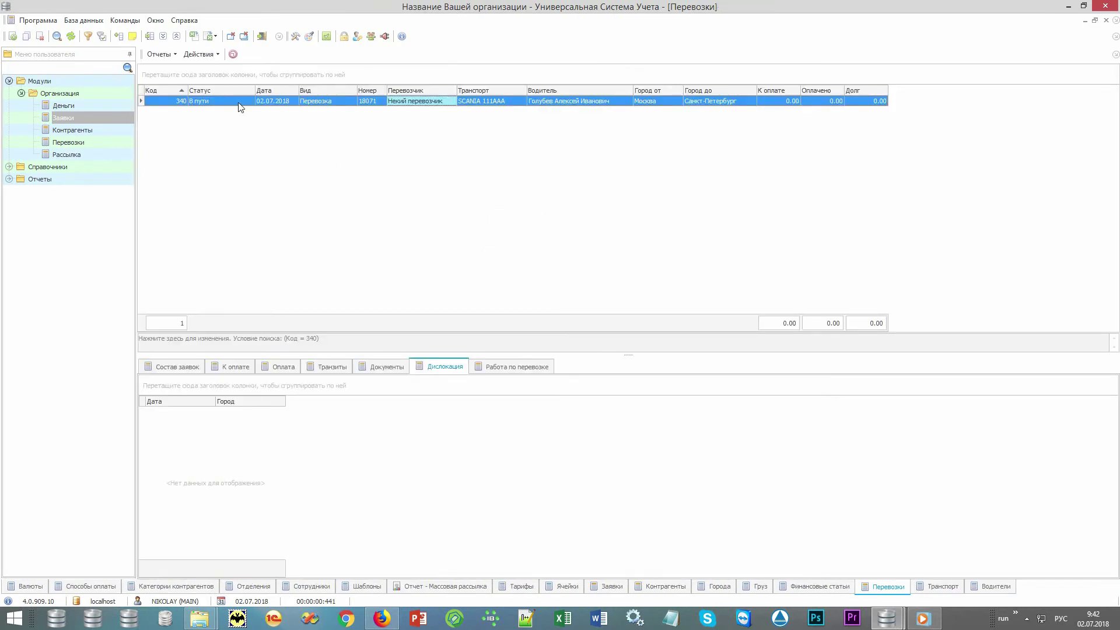
{"action": "left_click", "coordinate": [240, 103]}
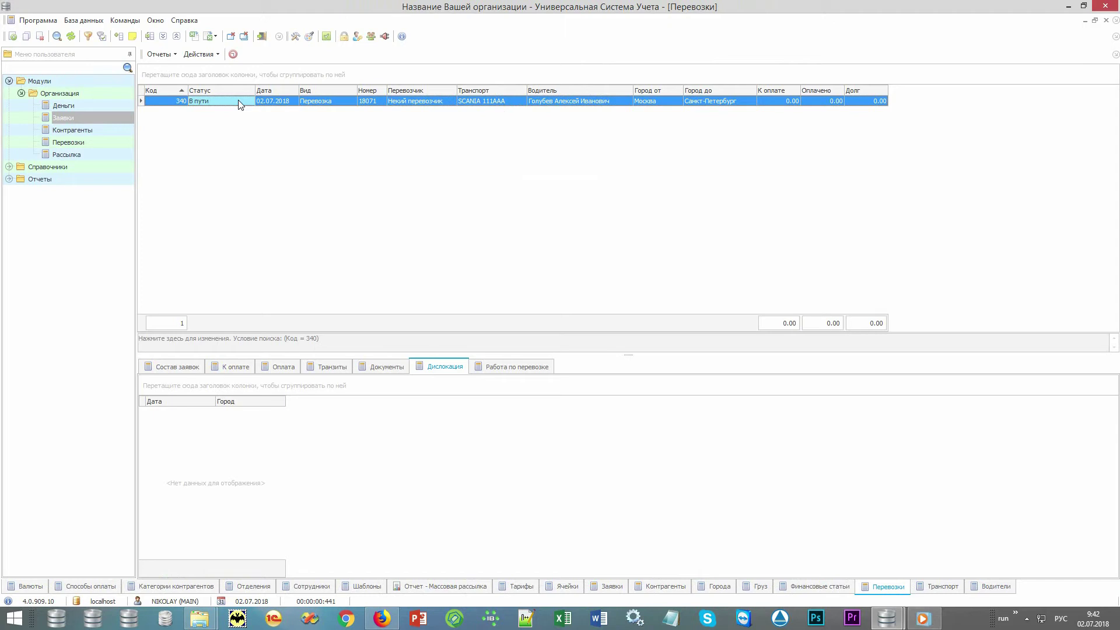
{"action": "left_click", "coordinate": [177, 367]}
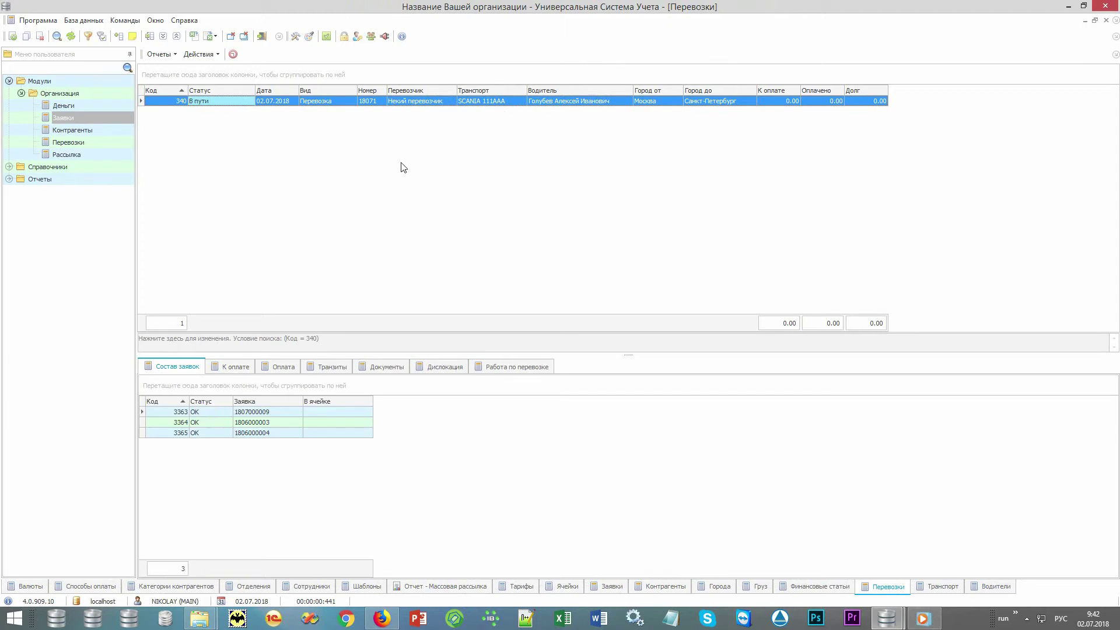
Step: Copy shipment 340 via Действия › Скопировать перевозку, refresh the list, and select new shipment 341
{"action": "left_click", "coordinate": [448, 101]}
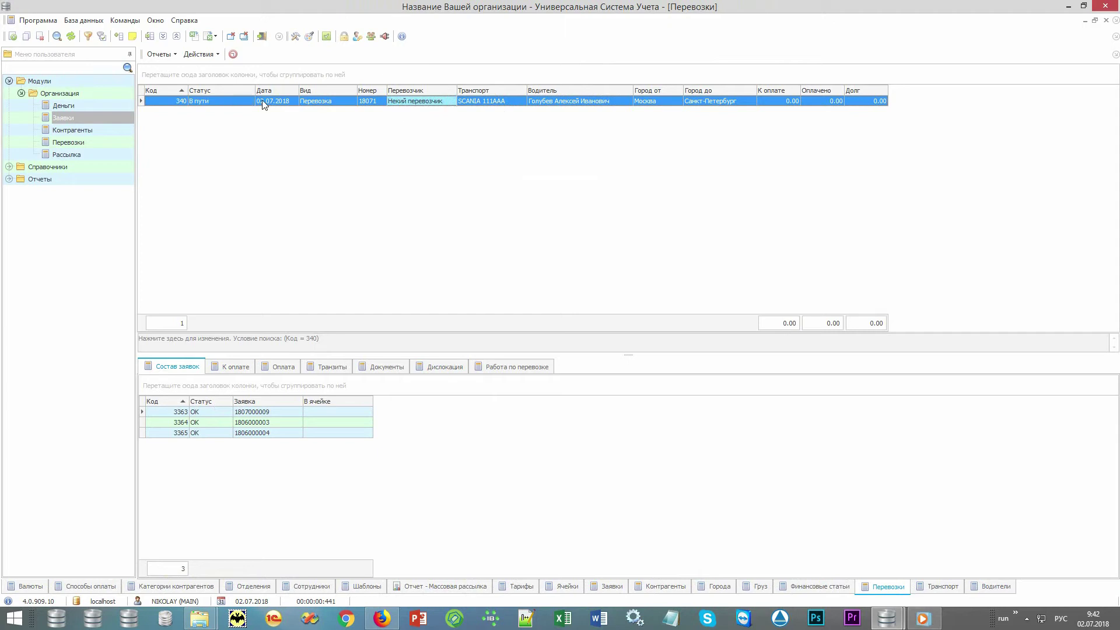
{"action": "left_click", "coordinate": [202, 55]}
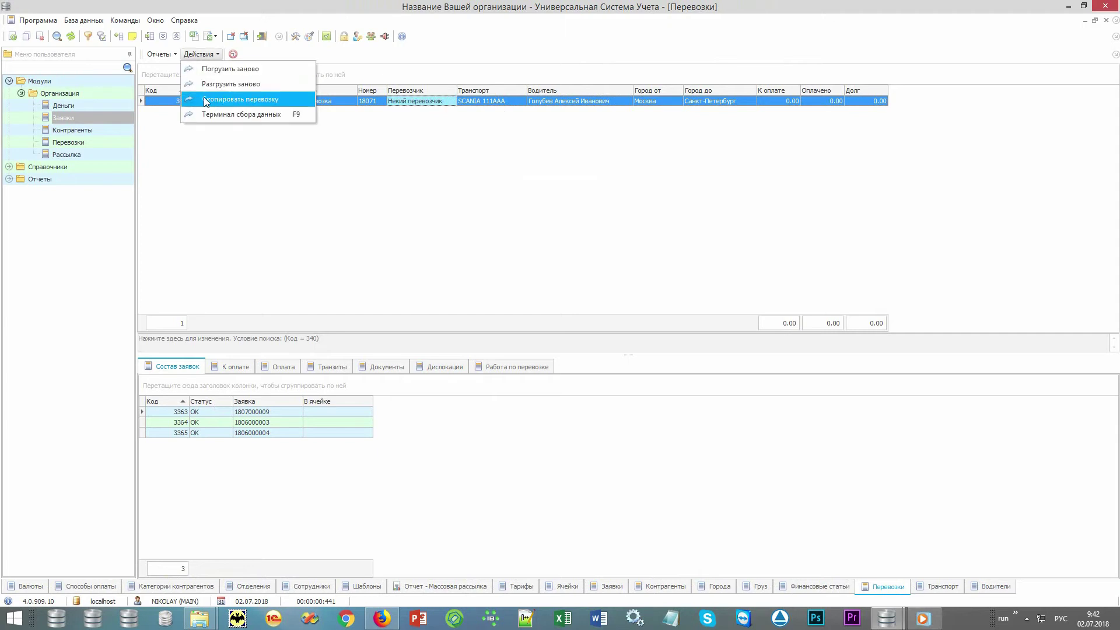
{"action": "left_click", "coordinate": [288, 97]}
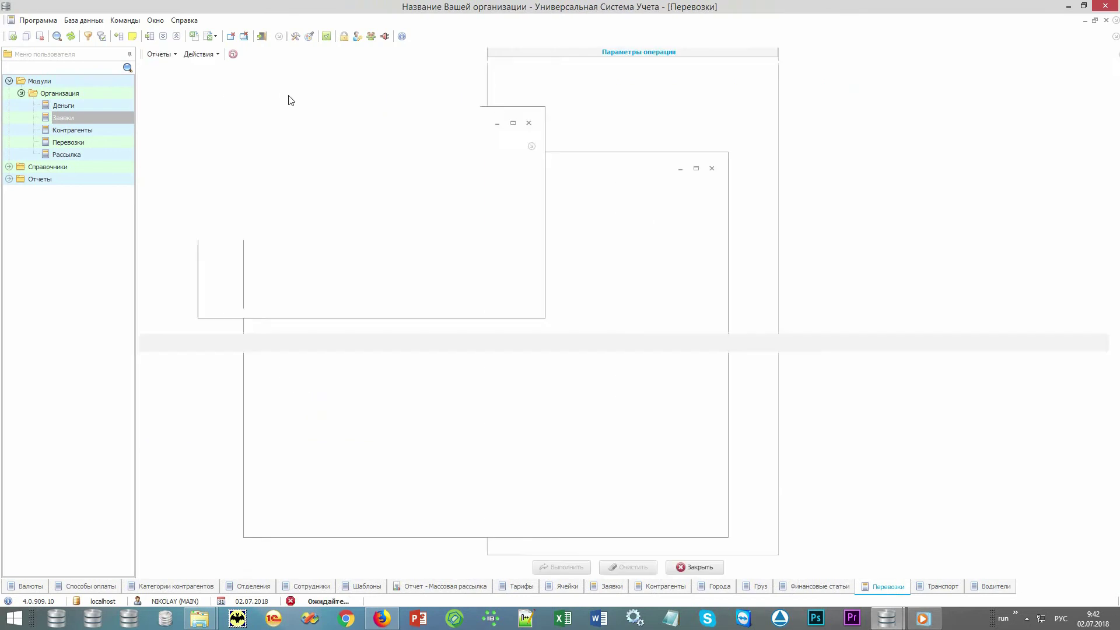
{"action": "left_click", "coordinate": [491, 337]}
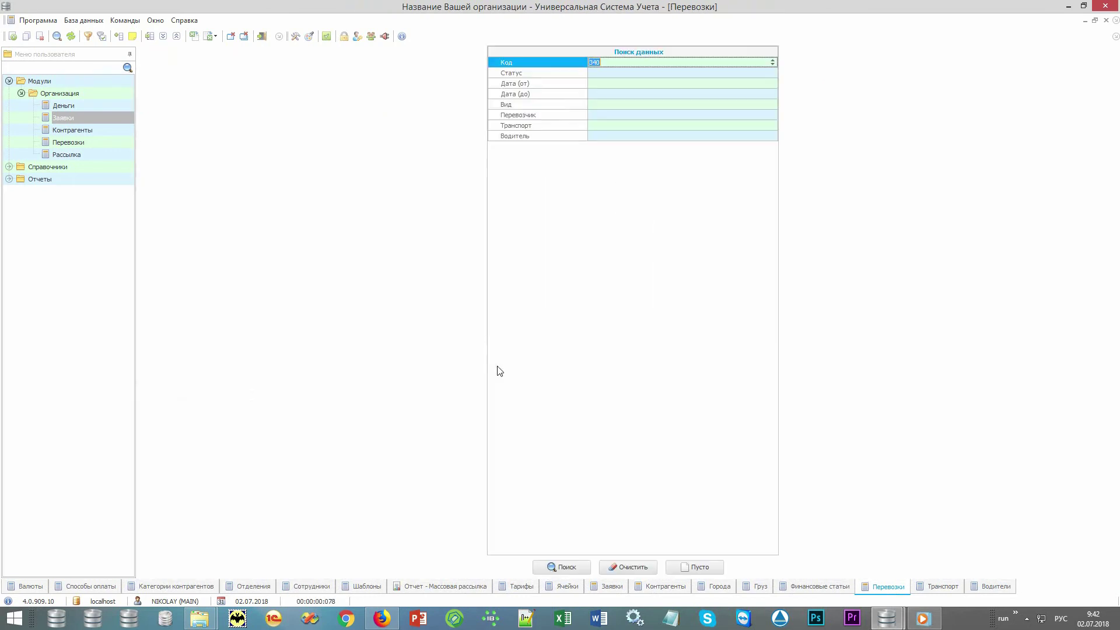
{"action": "left_click", "coordinate": [566, 566]}
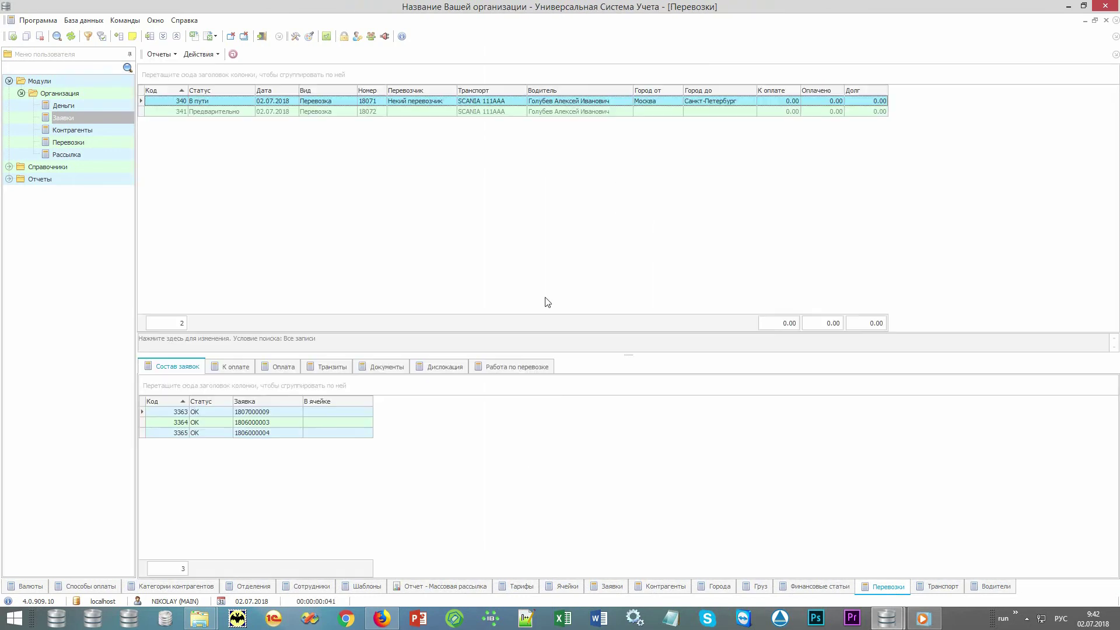
{"action": "left_click", "coordinate": [441, 112]}
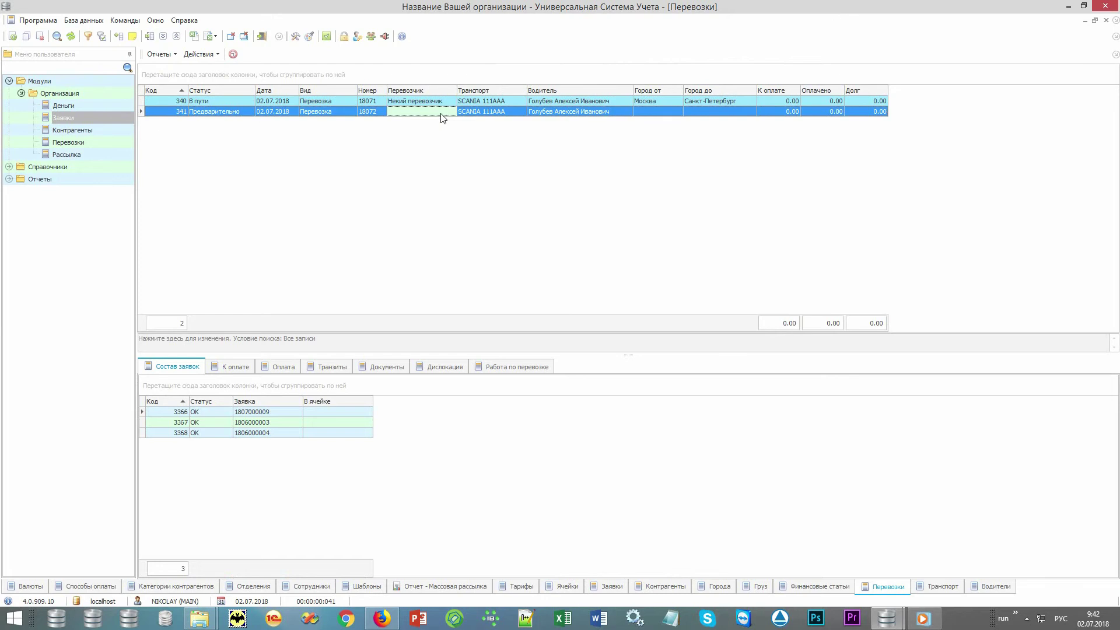
{"action": "left_click", "coordinate": [446, 101]}
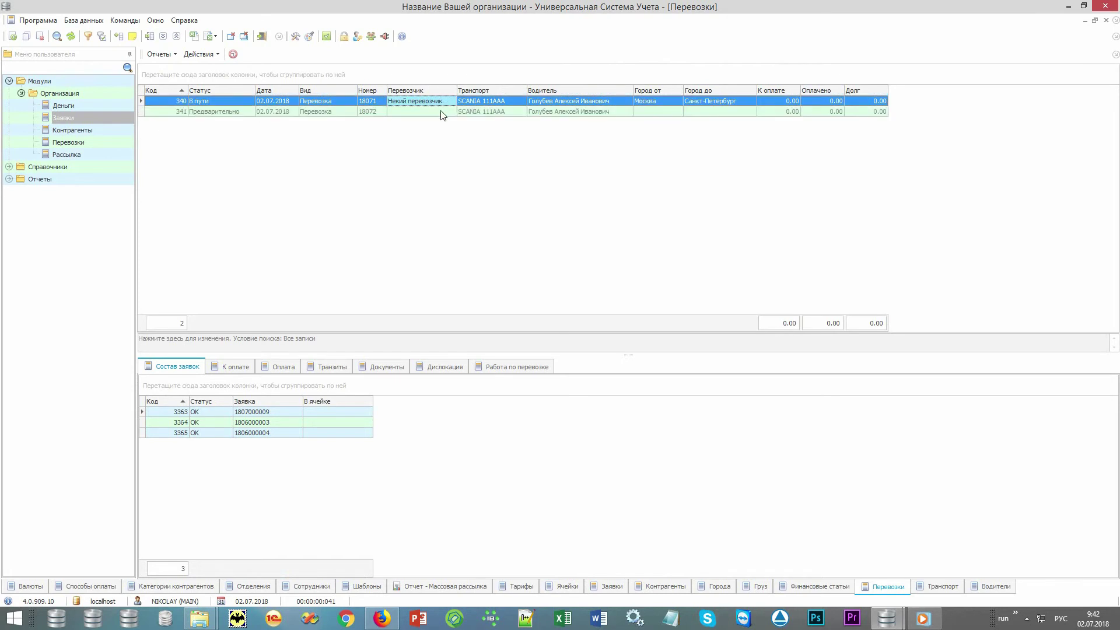
{"action": "left_click", "coordinate": [442, 112]}
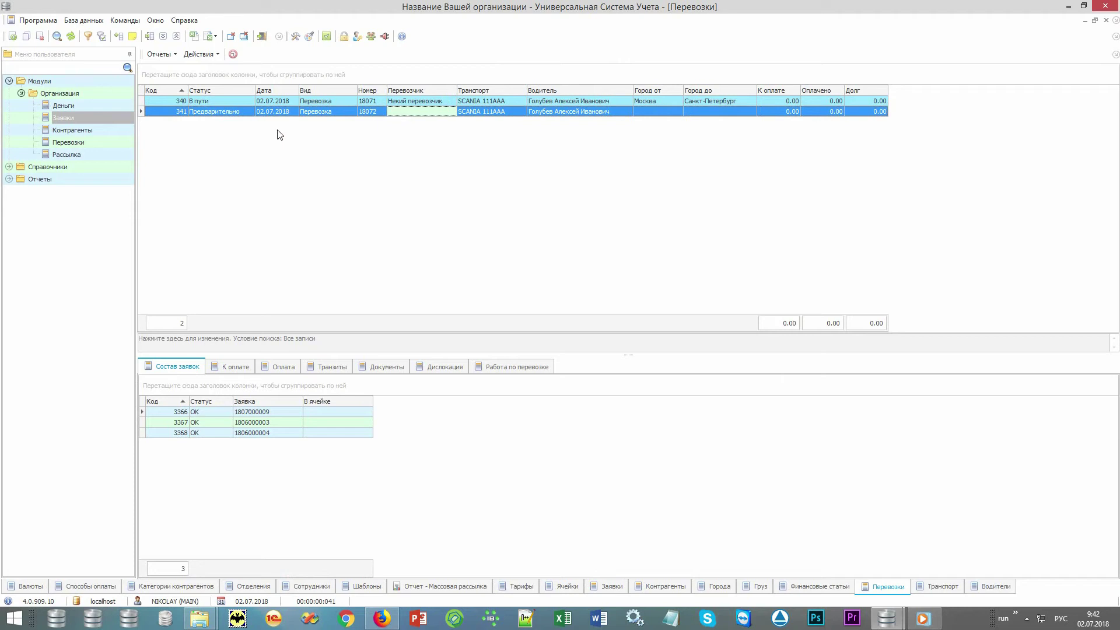
Step: Expand Отчеты › Деньги in the user menu tree and select the Заявки report
{"action": "left_click", "coordinate": [9, 81]}
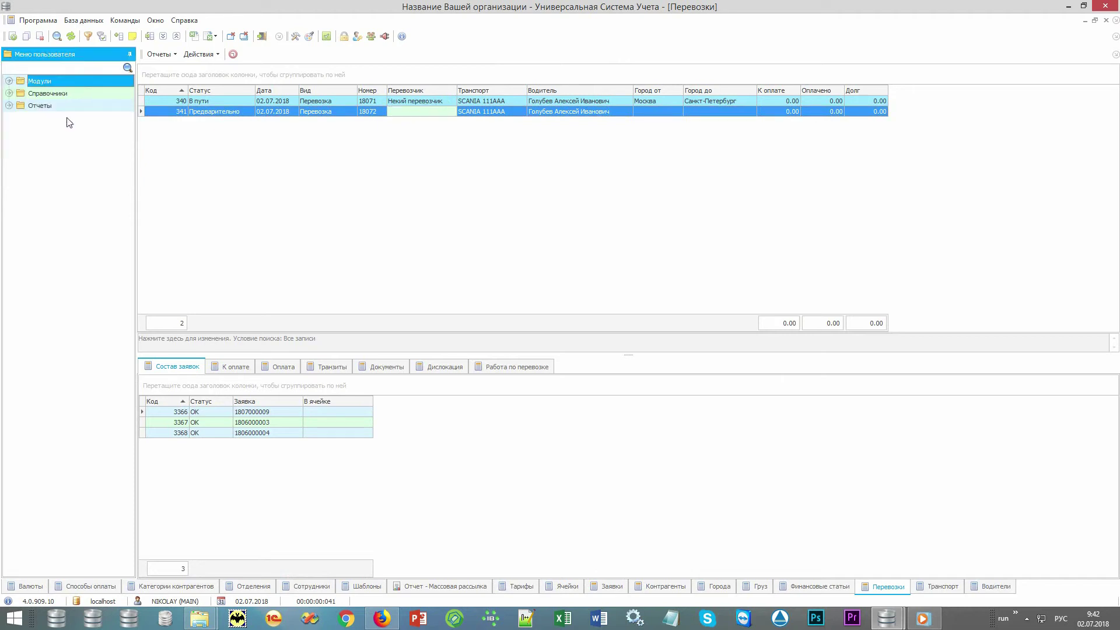
{"action": "double_click", "coordinate": [82, 106]}
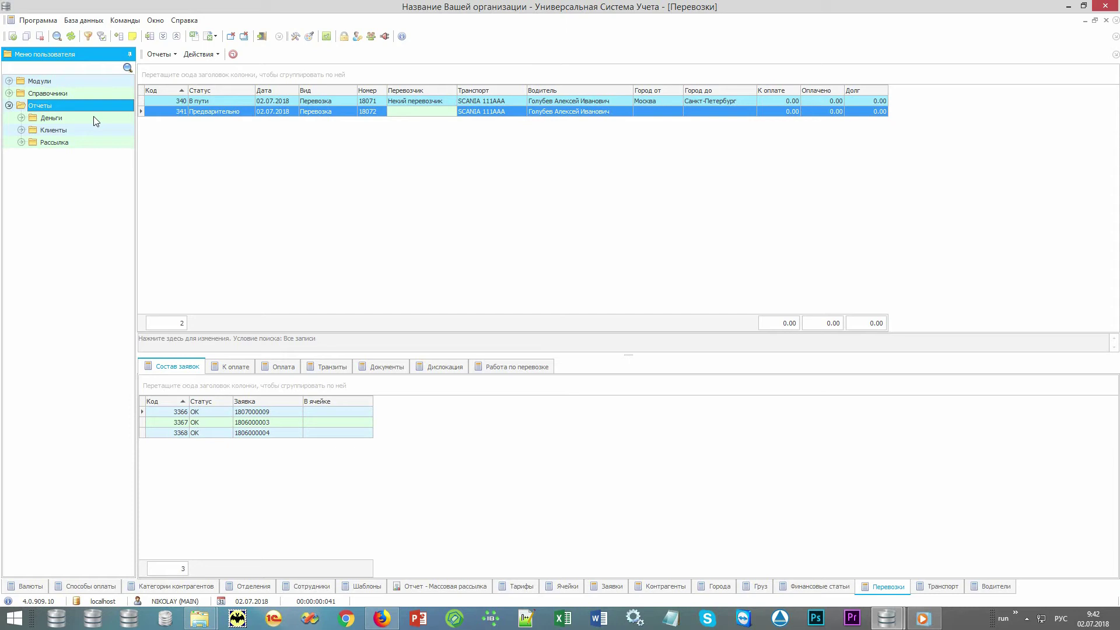
{"action": "double_click", "coordinate": [93, 118]}
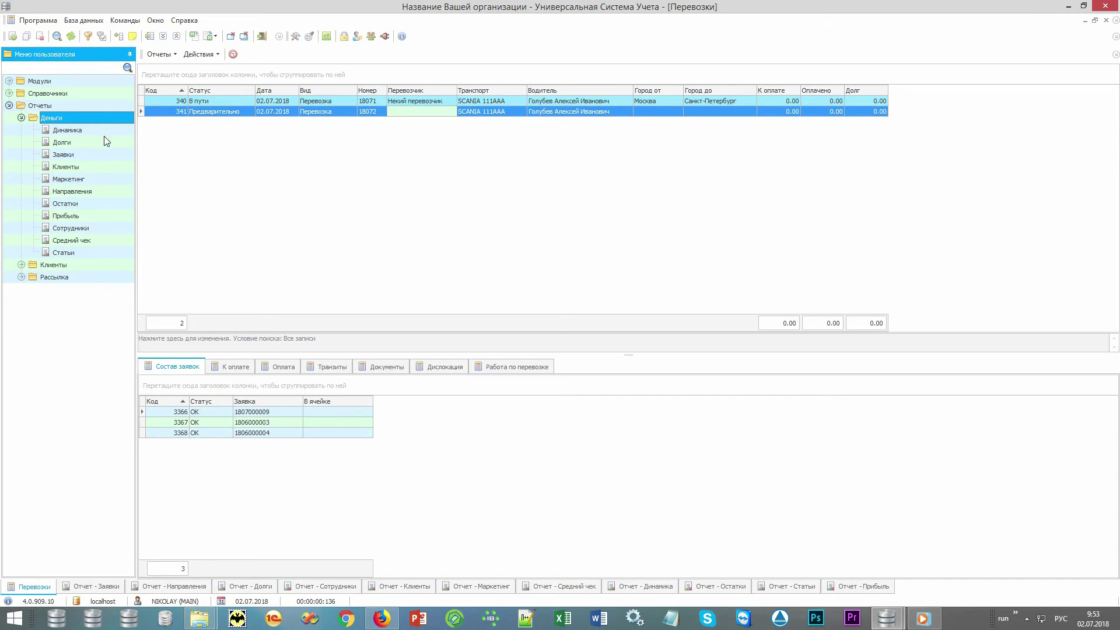
{"action": "left_click", "coordinate": [106, 155]}
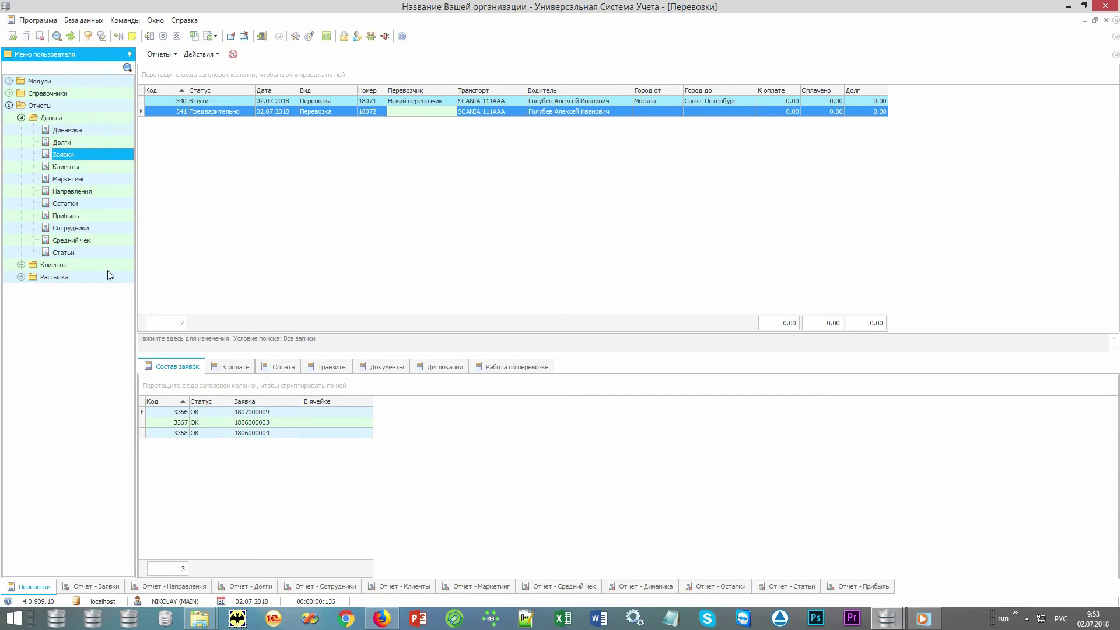
Step: Preview the Заявки, Направления, Долги, Сотрудники and Клиенты money reports in turn
{"action": "left_click", "coordinate": [96, 586]}
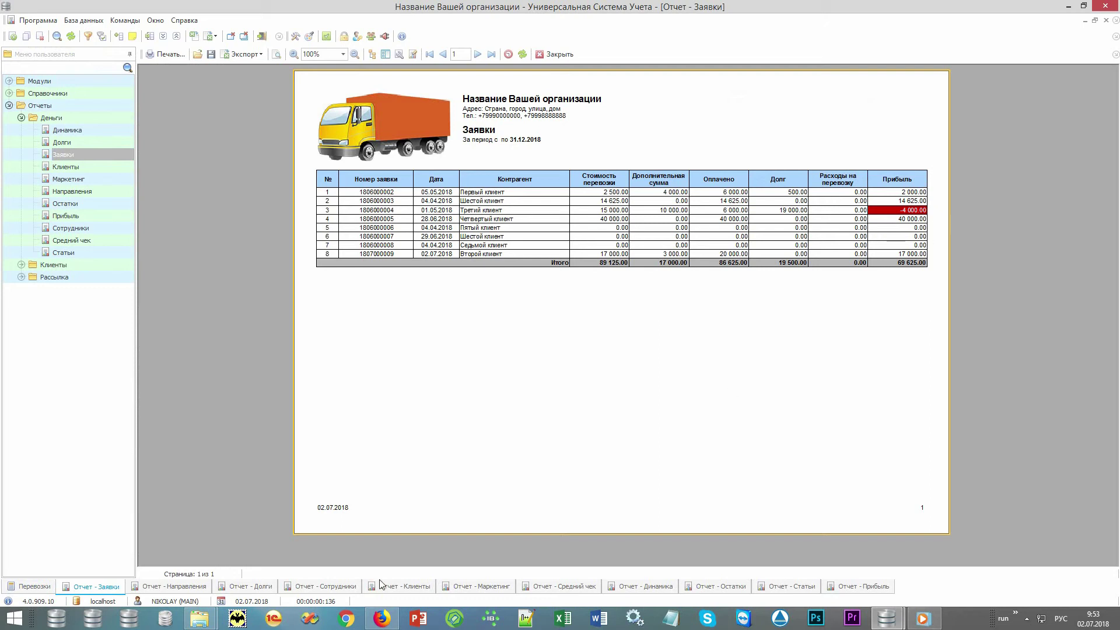
{"action": "left_click", "coordinate": [170, 586]}
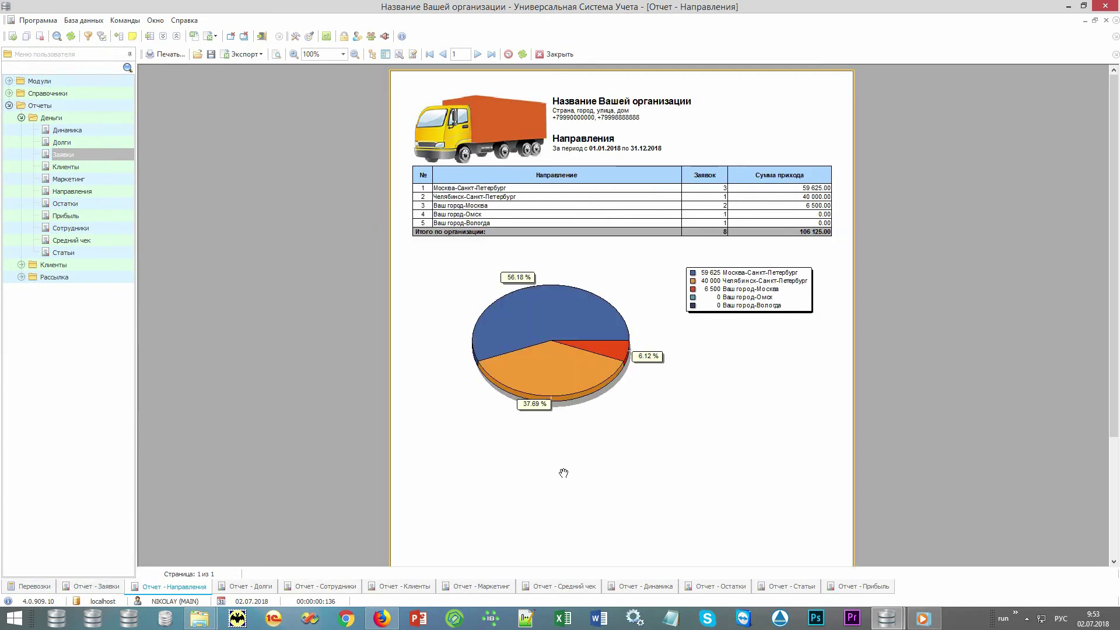
{"action": "left_click", "coordinate": [246, 586]}
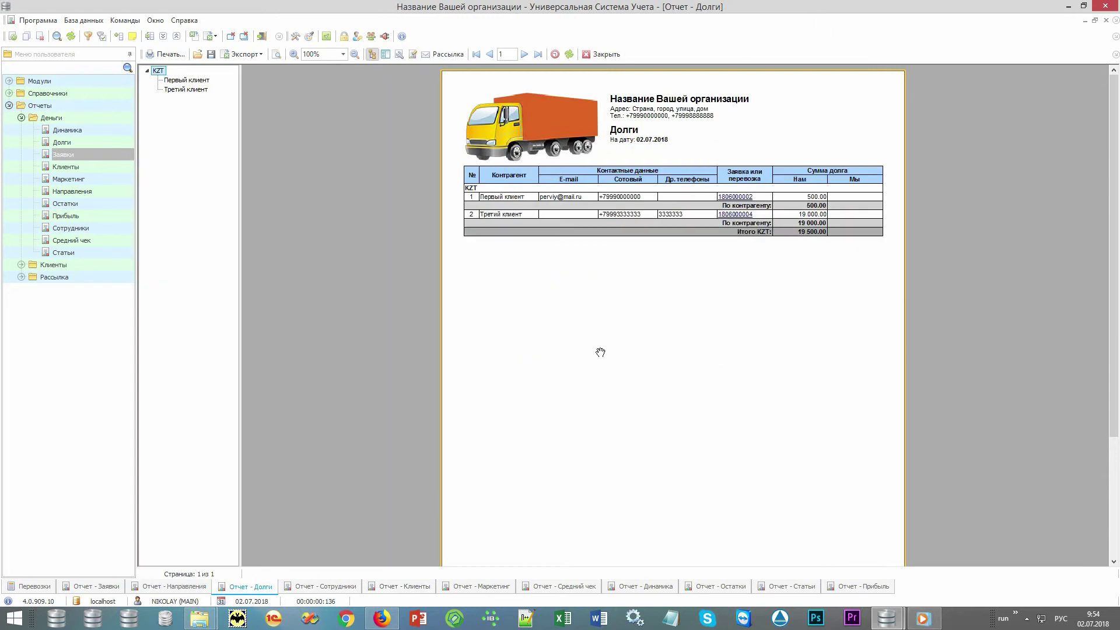
{"action": "left_click", "coordinate": [315, 586]}
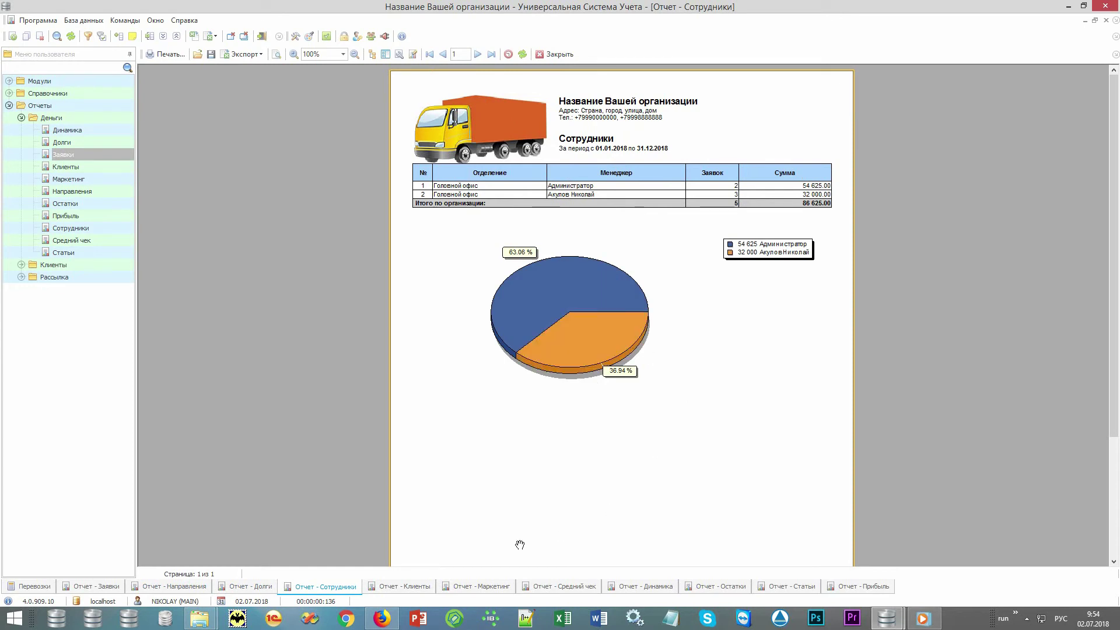
{"action": "left_click", "coordinate": [394, 588]}
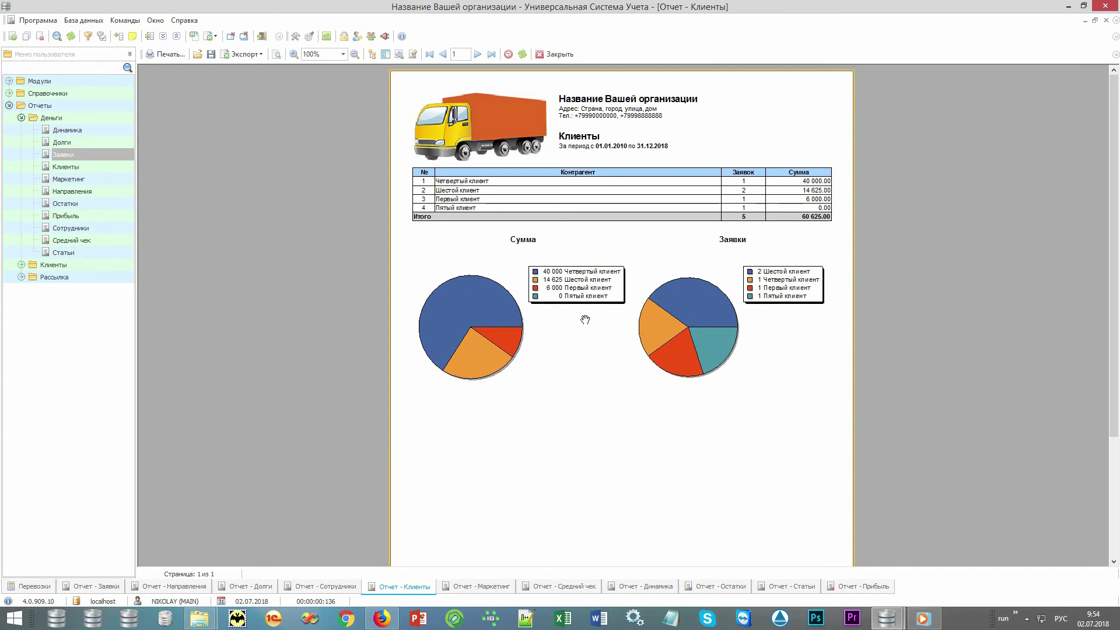
Step: View the Маркетинг pie chart with the 70.32% Рекомендация slice highlighted, then the Средний чек report
{"action": "left_click", "coordinate": [464, 587]}
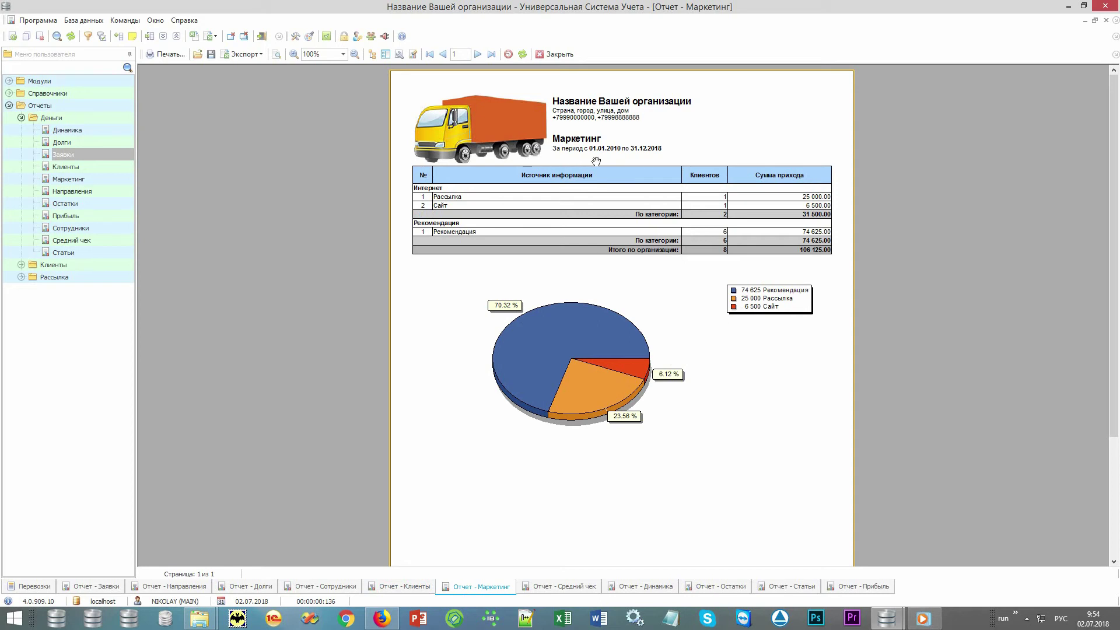
{"action": "left_click", "coordinate": [582, 317]}
{"action": "left_click", "coordinate": [561, 589]}
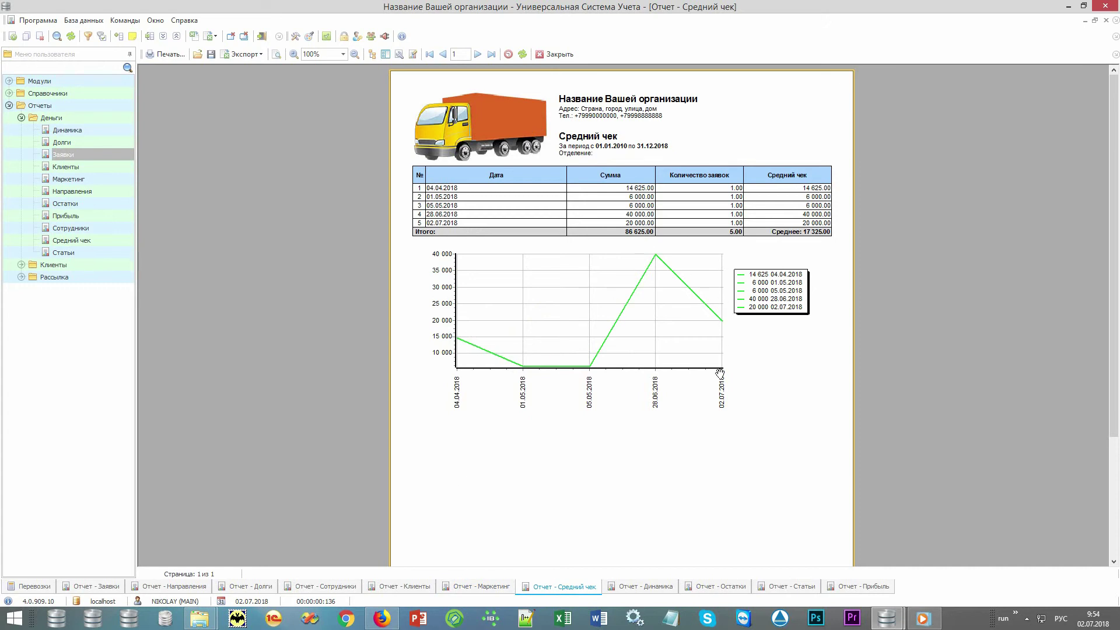
Step: Show the Динамика report, then the Остатки balances for Касса and Счет в банке
{"action": "left_click", "coordinate": [638, 590]}
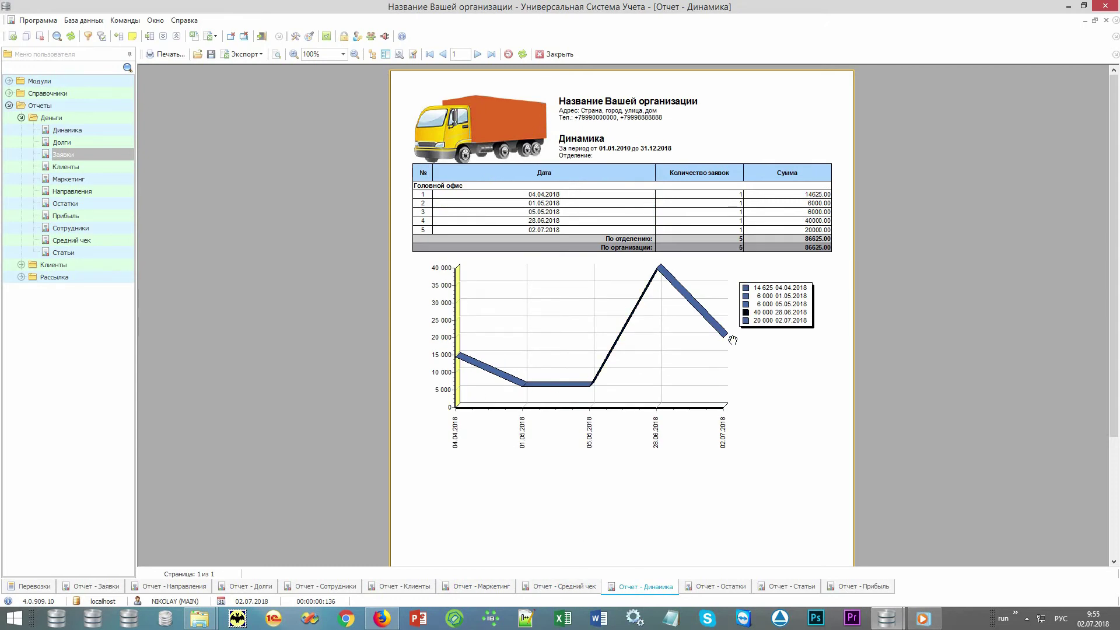
{"action": "left_click", "coordinate": [710, 589]}
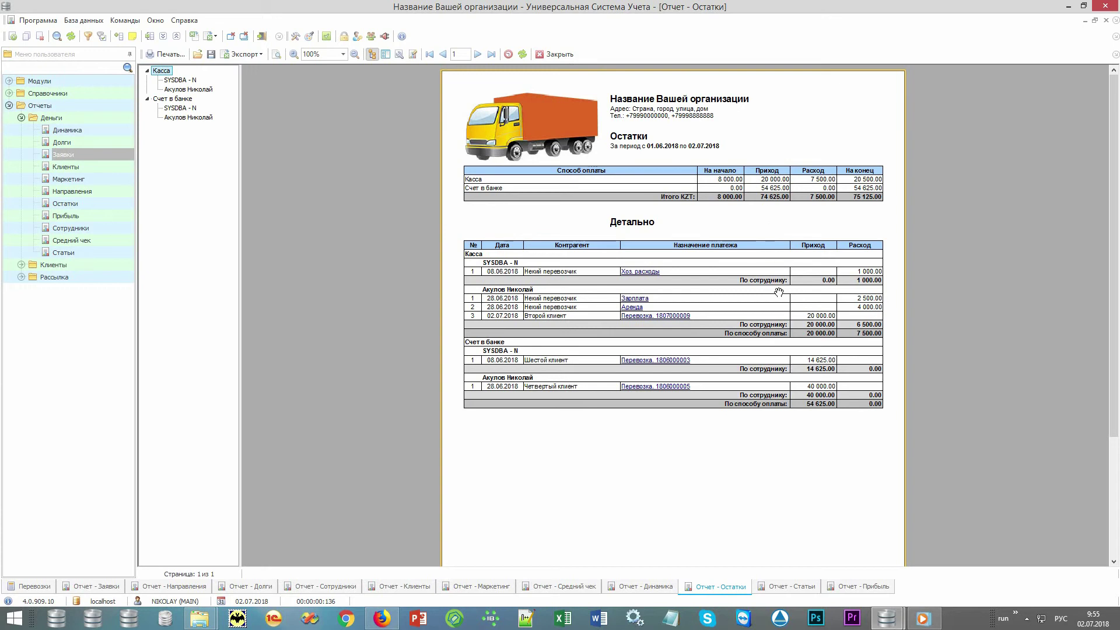
Step: Show the Статьи report, then the Прибыль report with 86 625.00 income and 11 500.00 expenses
{"action": "left_click", "coordinate": [787, 586]}
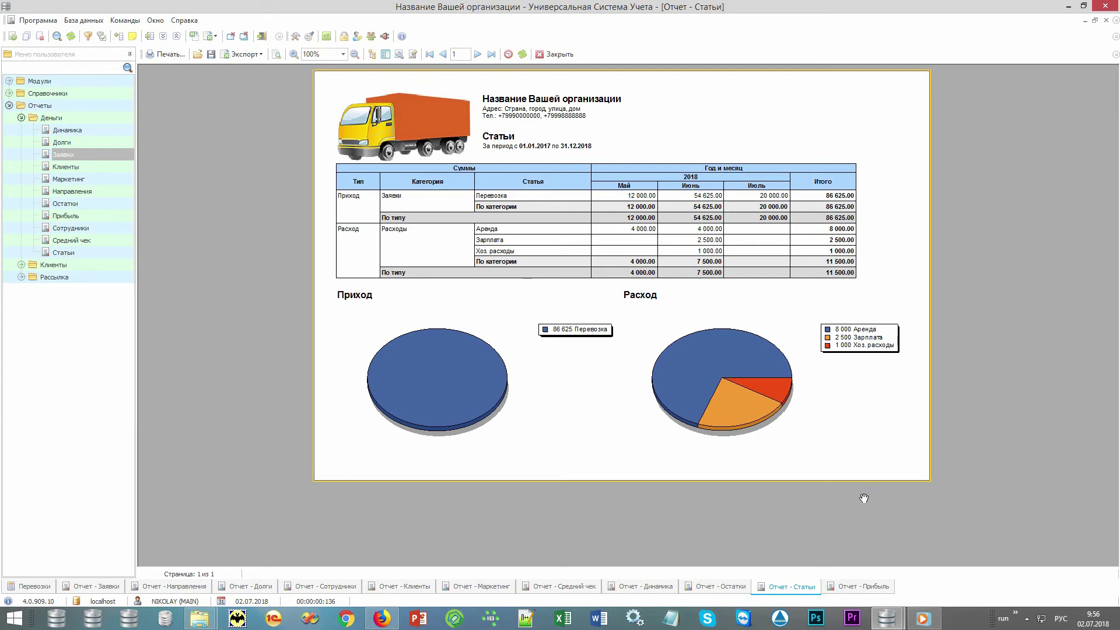
{"action": "left_click", "coordinate": [846, 588]}
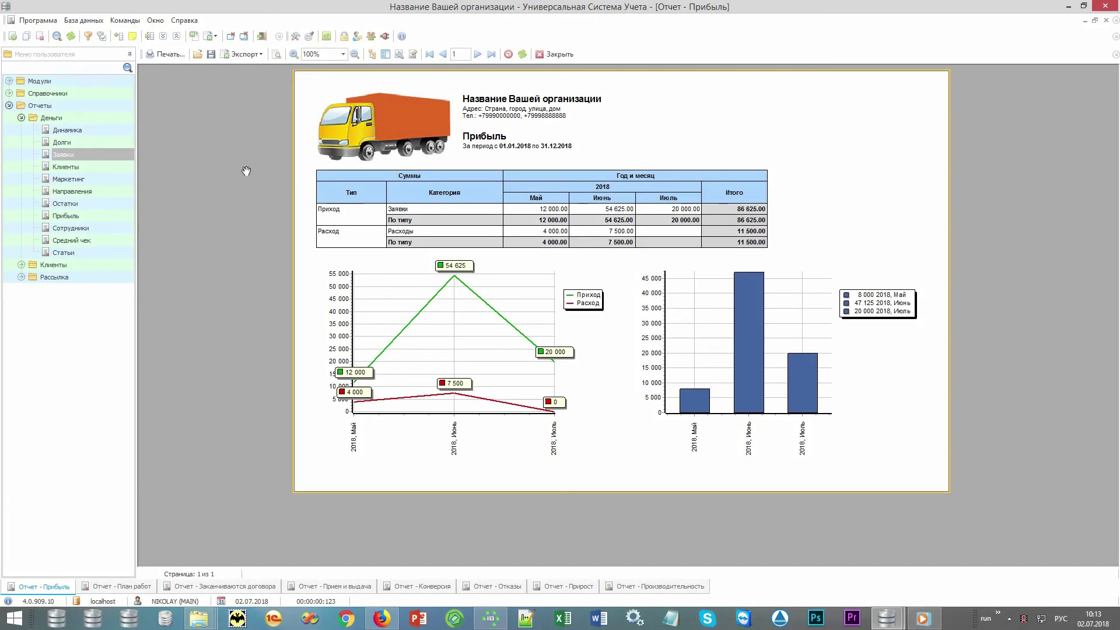
Step: Expand the Клиенты report group and show the План работ work-plan report
{"action": "left_click", "coordinate": [116, 119]}
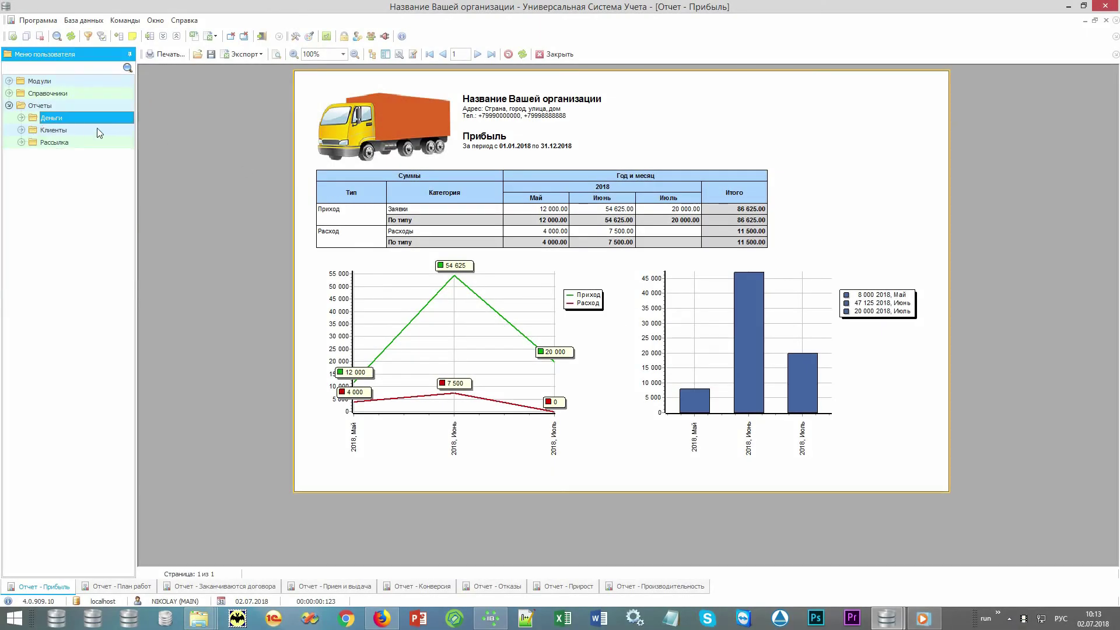
{"action": "left_click", "coordinate": [95, 132]}
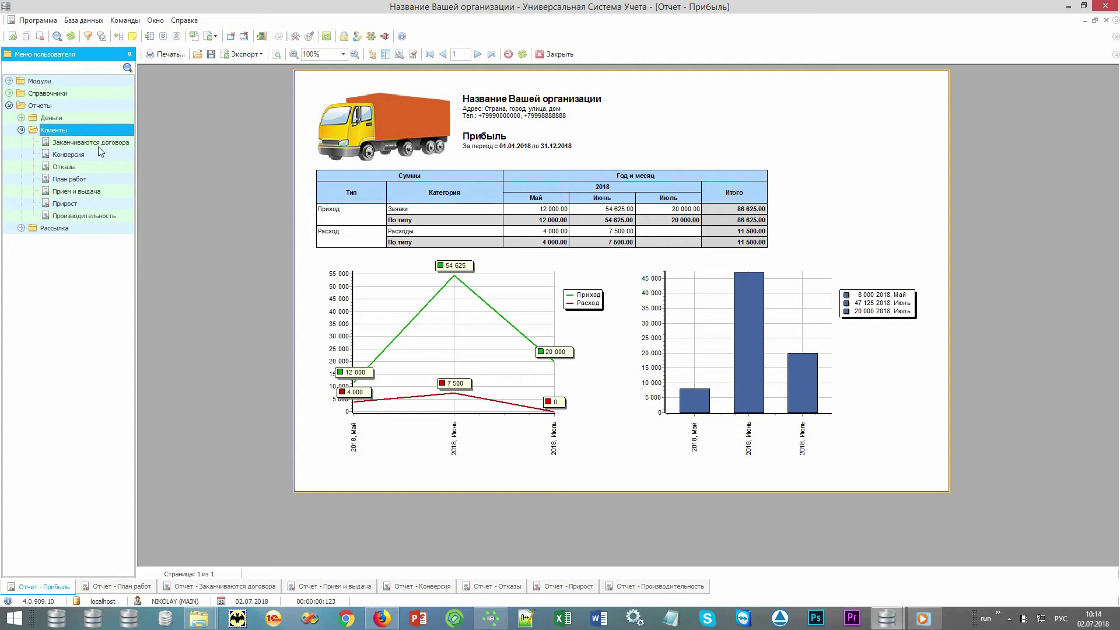
{"action": "left_click", "coordinate": [99, 180]}
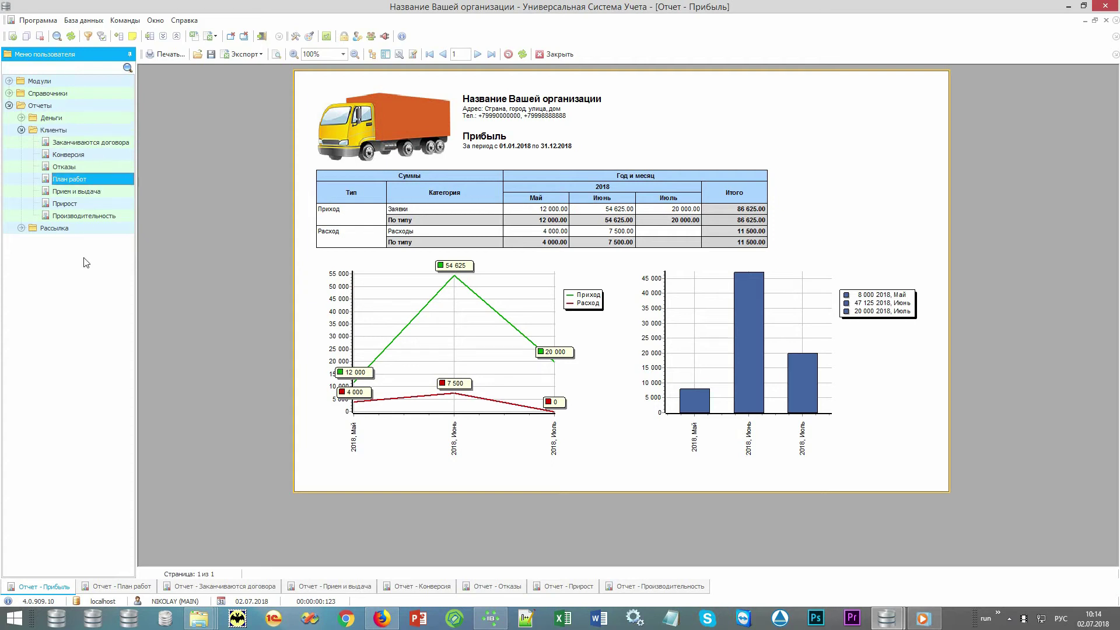
{"action": "left_click", "coordinate": [119, 588]}
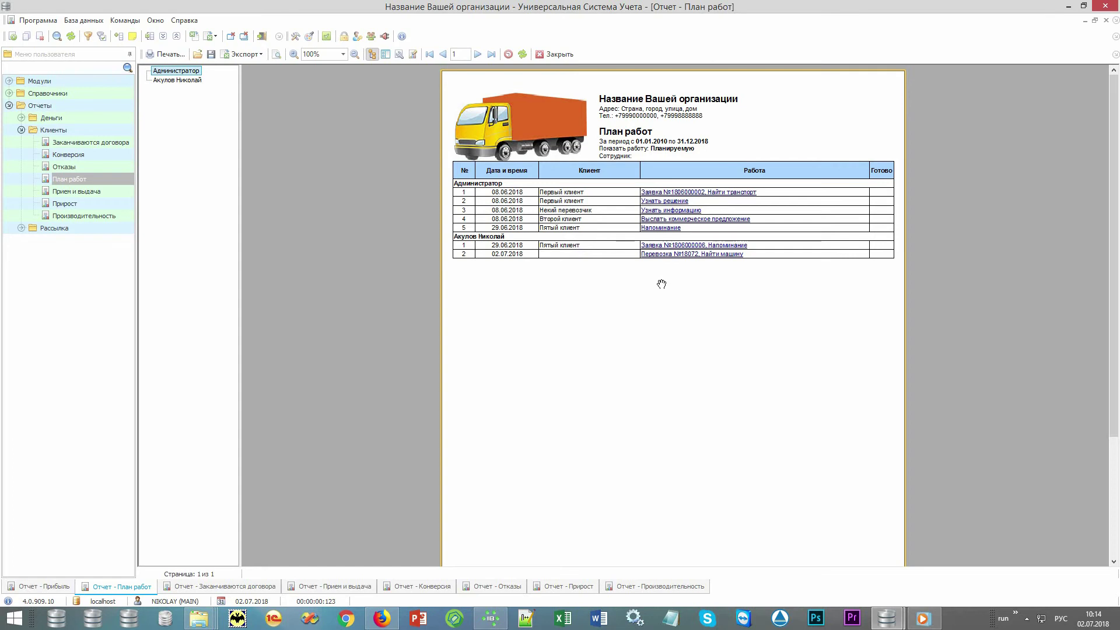
Step: Preview the Заканчиваются договора, Прием и выдача, Конверсия and Отказы client reports in turn
{"action": "left_click", "coordinate": [198, 588]}
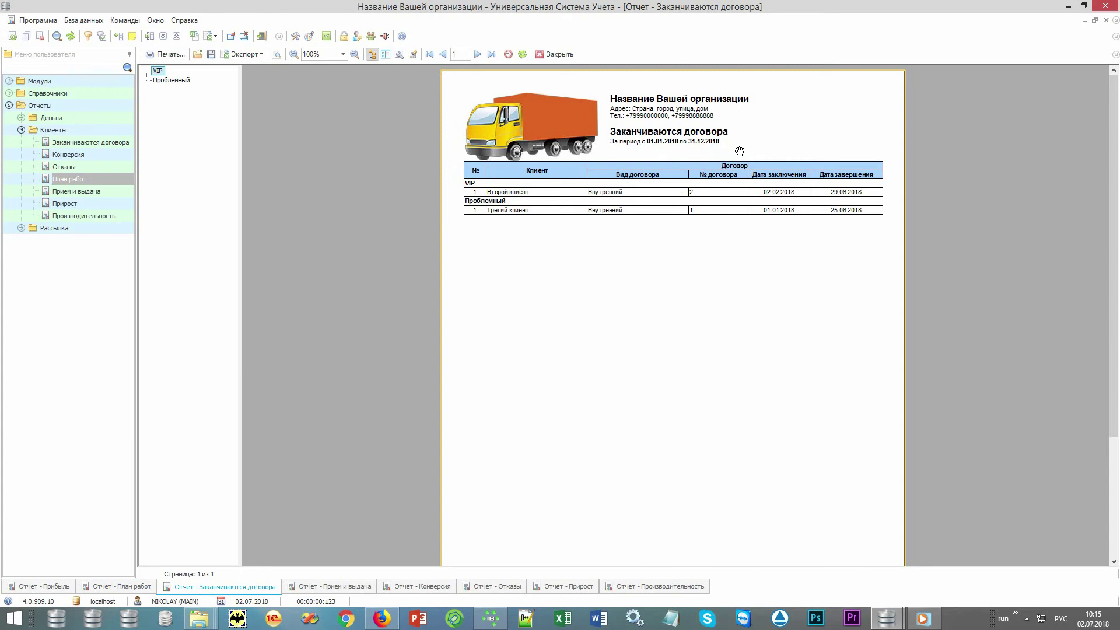
{"action": "left_click", "coordinate": [343, 586]}
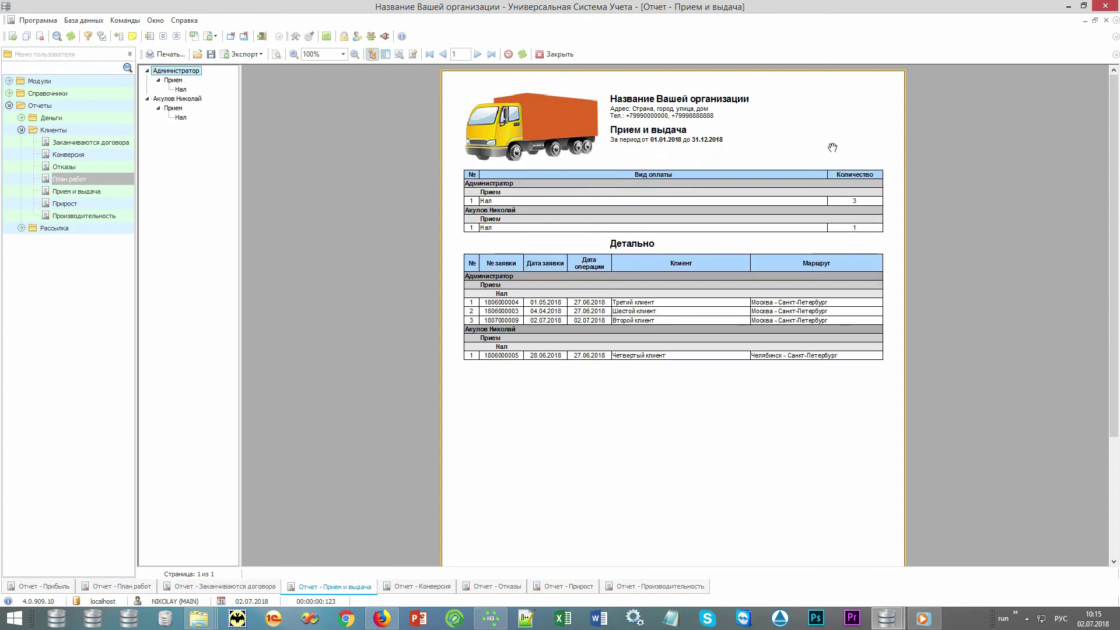
{"action": "left_click", "coordinate": [424, 587]}
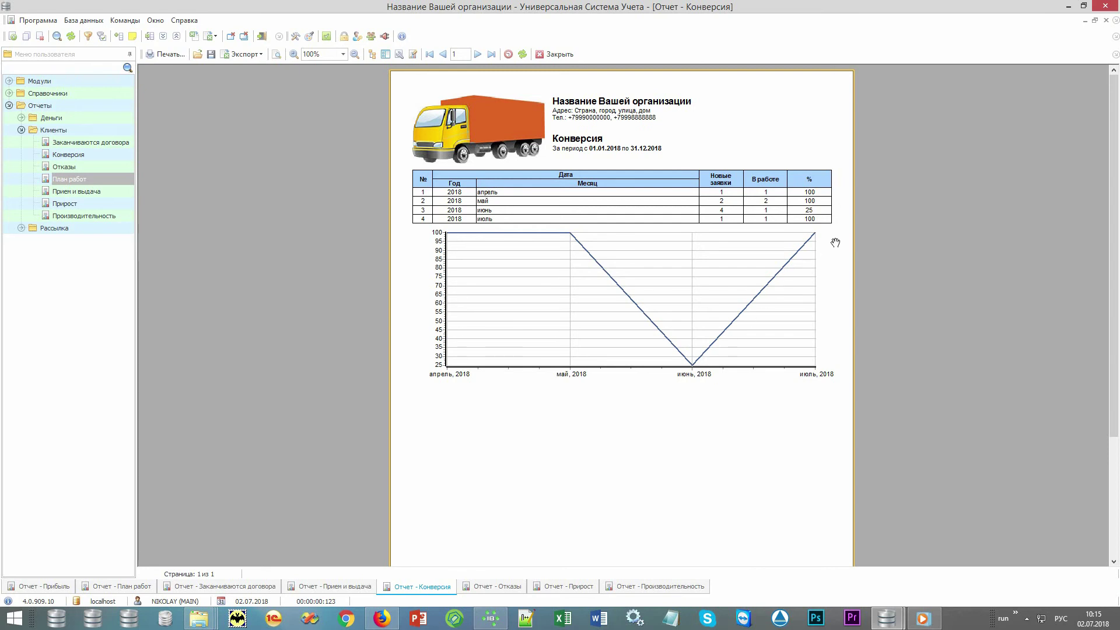
{"action": "left_click", "coordinate": [487, 589]}
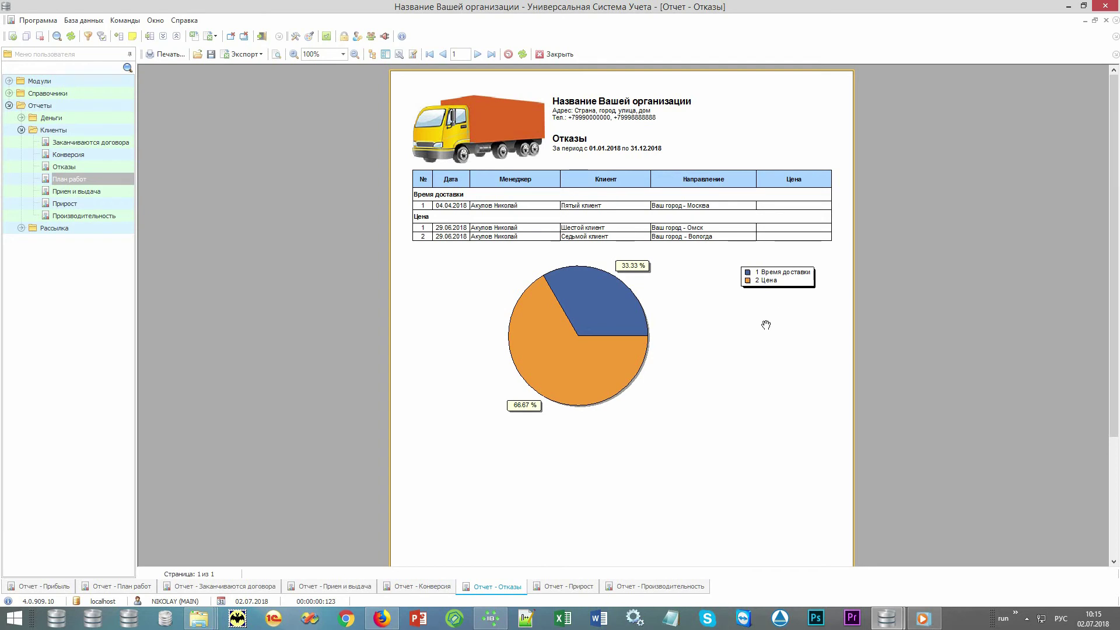
Step: Show the Прирост report, then the Производительность report with its per-employee bar chart
{"action": "left_click", "coordinate": [559, 588]}
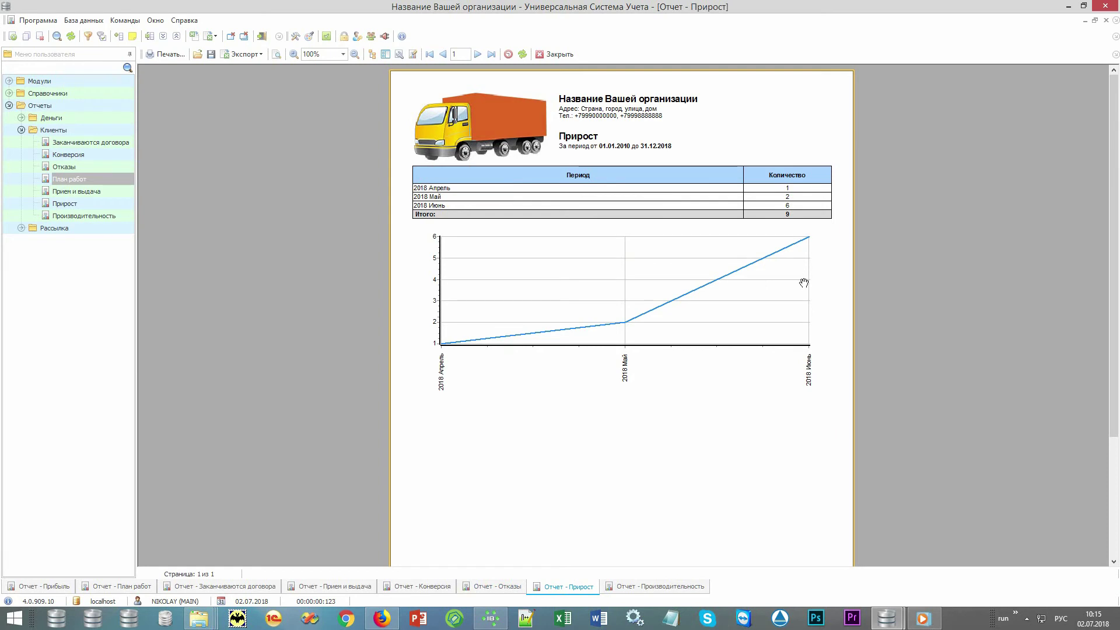
{"action": "left_click", "coordinate": [644, 590]}
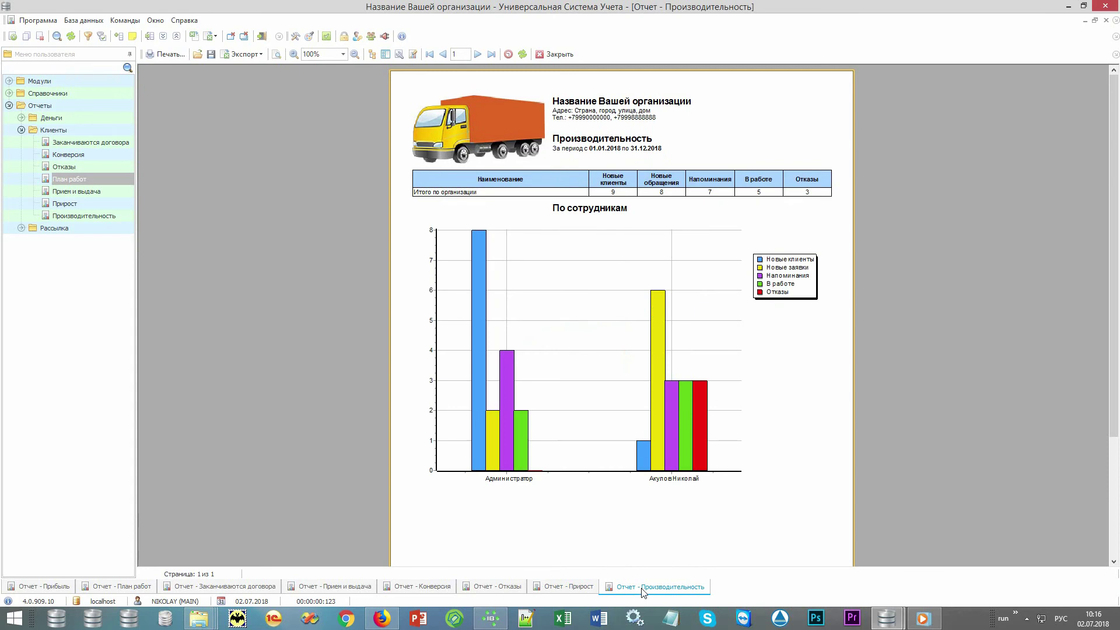